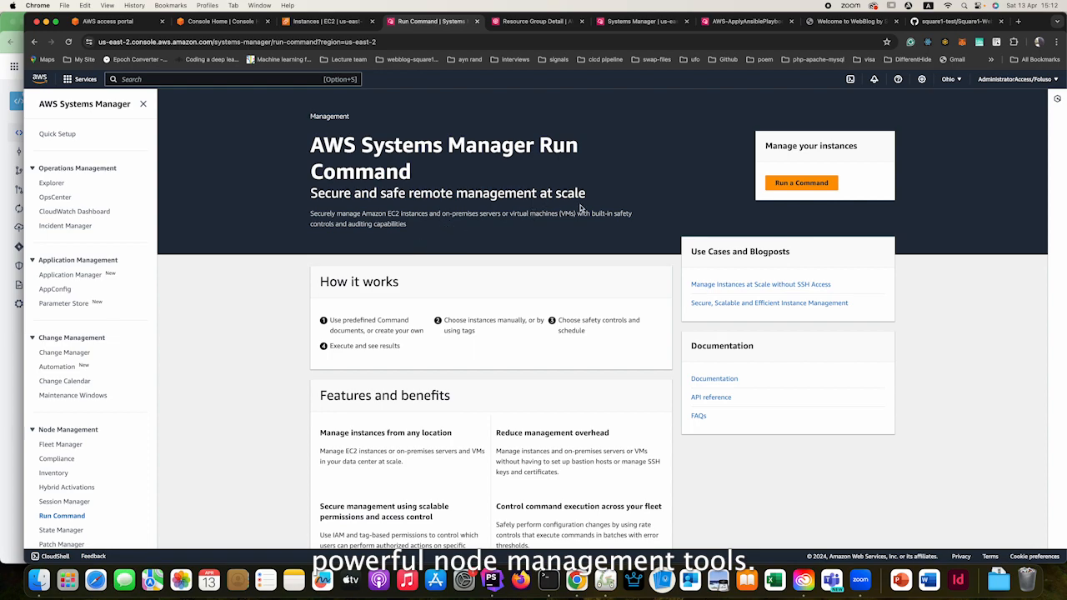
Step: Start a new Run Command request and review the list of available command documents
{"action": "left_click", "coordinate": [791, 184]}
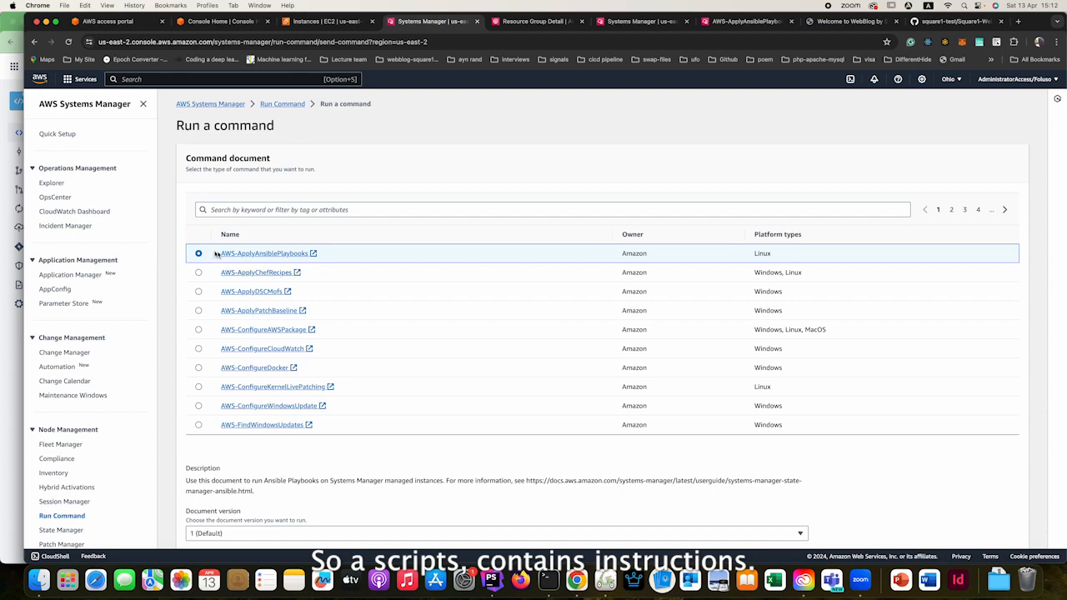
{"action": "left_click_drag", "start_coordinate": [204, 157], "coordinate": [288, 165]}
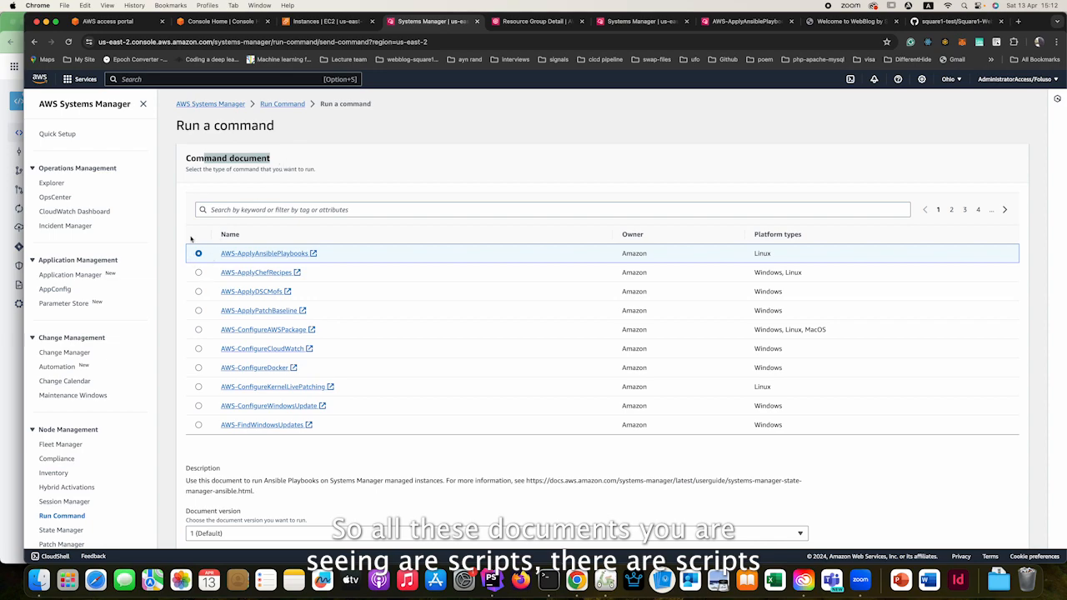
{"action": "left_click_drag", "start_coordinate": [192, 240], "coordinate": [397, 425]}
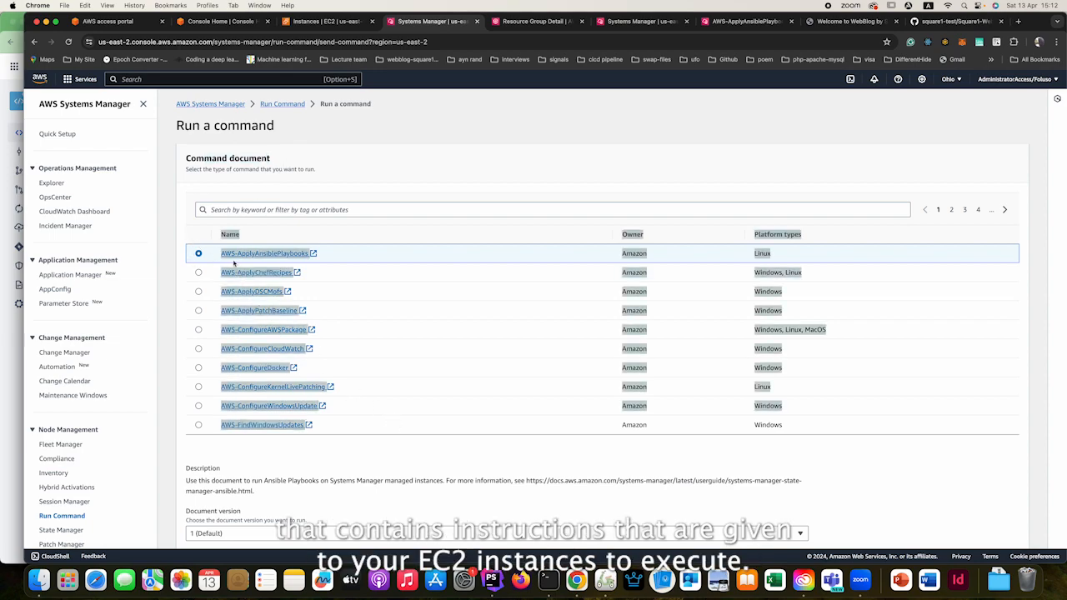
{"action": "left_click", "coordinate": [190, 232]}
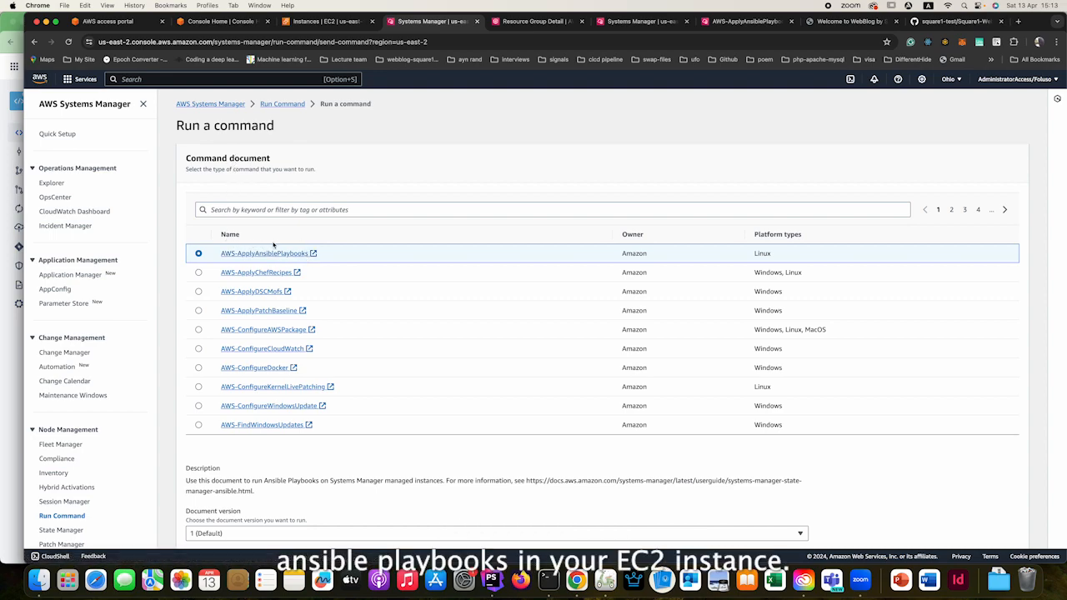
Step: Open the AWS-ApplyAnsiblePlaybooks document's details and review its name, description and creation date
{"action": "left_click", "coordinate": [312, 253]}
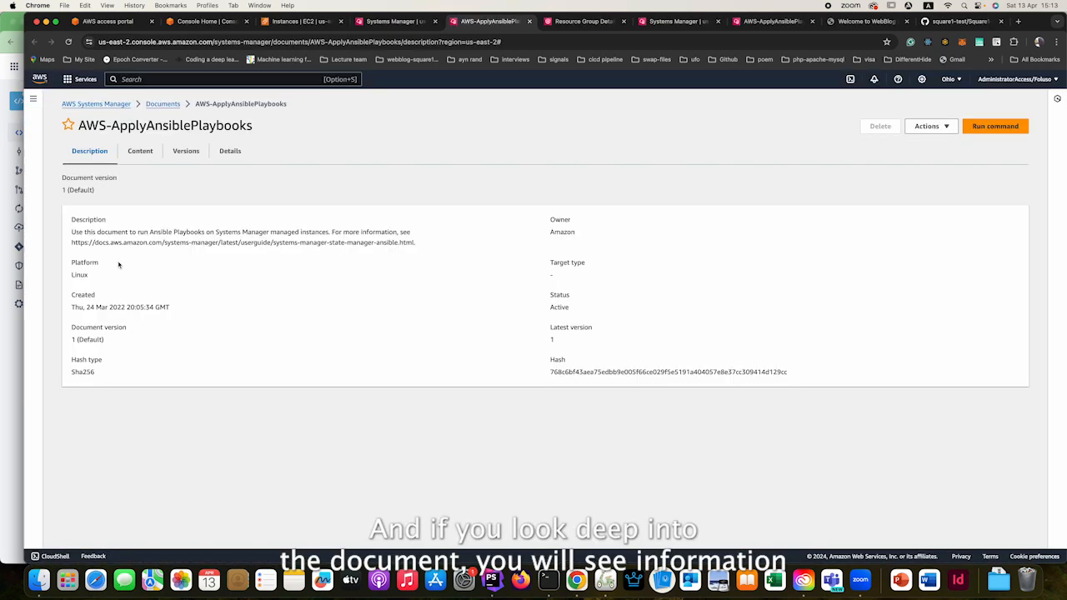
{"action": "left_click_drag", "start_coordinate": [81, 125], "coordinate": [258, 125]}
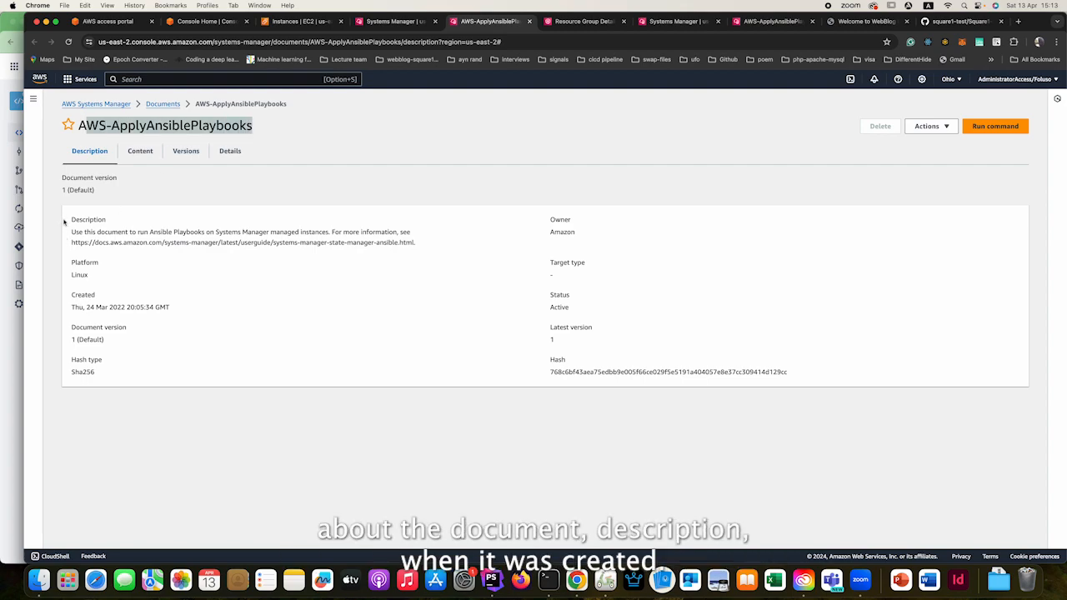
{"action": "left_click_drag", "start_coordinate": [69, 218], "coordinate": [114, 244]}
{"action": "left_click_drag", "start_coordinate": [175, 308], "coordinate": [45, 311]}
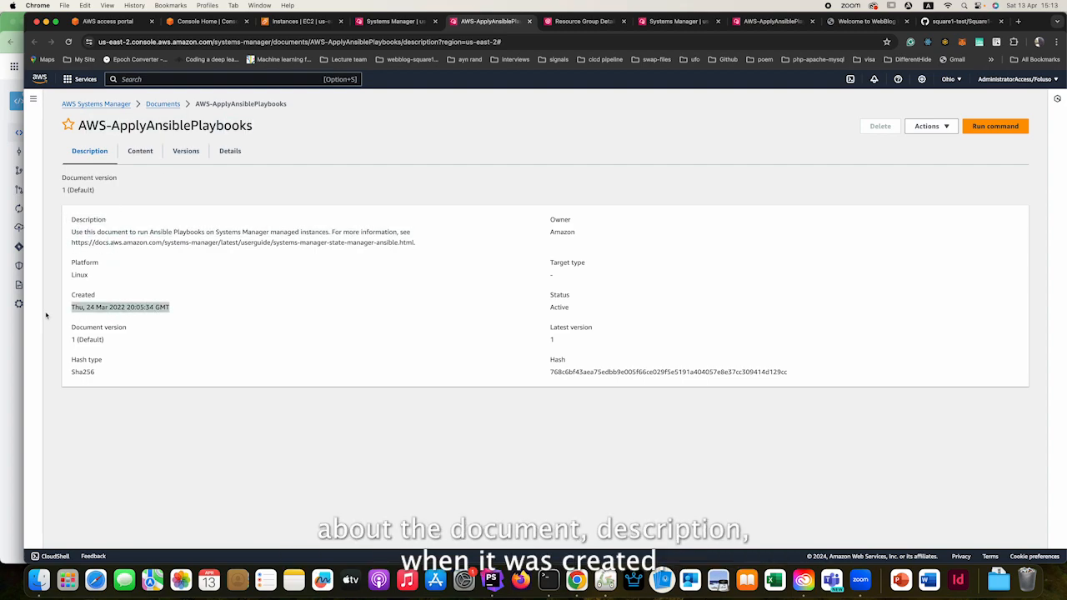
Step: View the AWS-ApplyAnsiblePlaybooks content and examine its SourceType, SourceInfo, InstallDependencies and PlaybookFile parameters
{"action": "left_click", "coordinate": [130, 155]}
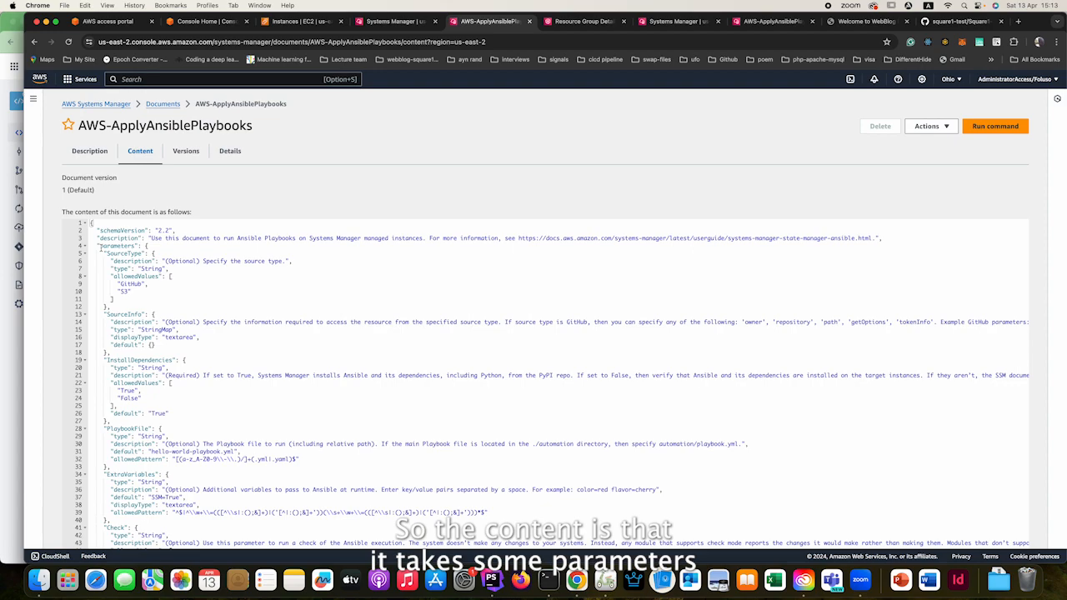
{"action": "left_click_drag", "start_coordinate": [99, 246], "coordinate": [173, 248]}
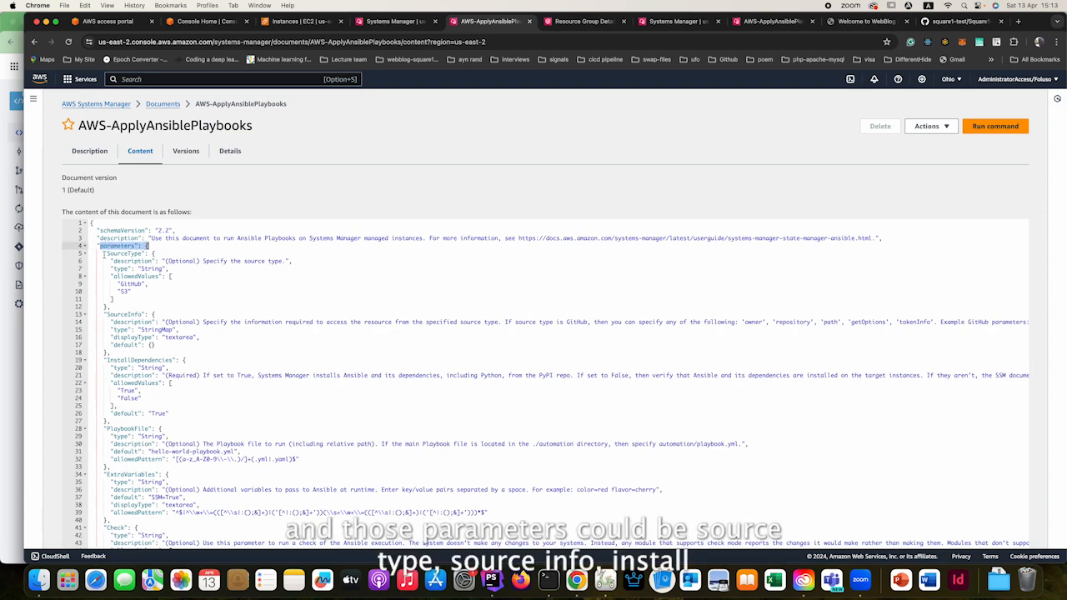
{"action": "left_click_drag", "start_coordinate": [101, 253], "coordinate": [128, 277]}
{"action": "left_click", "coordinate": [130, 314]}
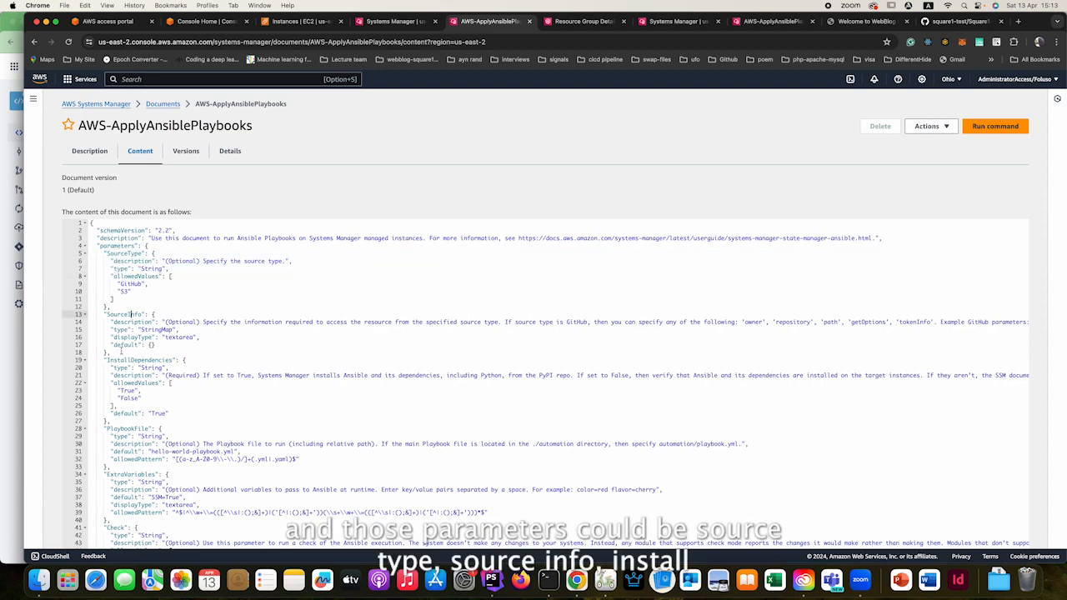
{"action": "left_click", "coordinate": [128, 360]}
{"action": "scroll", "coordinate": [128, 360], "scroll_direction": "down", "scroll_amount": 3}
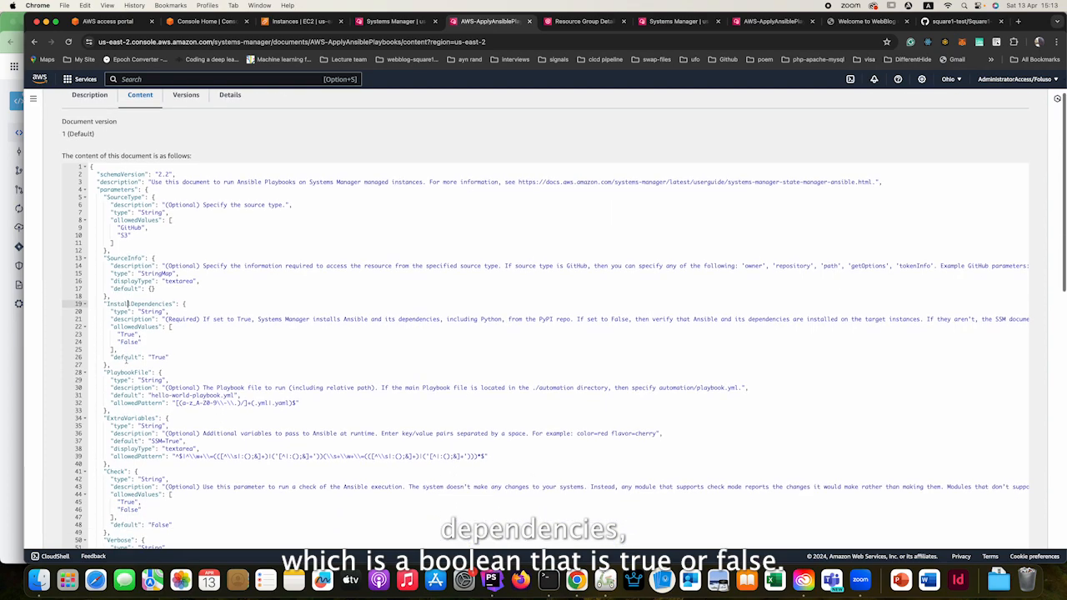
{"action": "left_click", "coordinate": [123, 334]}
{"action": "double_click", "coordinate": [125, 334]}
{"action": "double_click", "coordinate": [127, 342]}
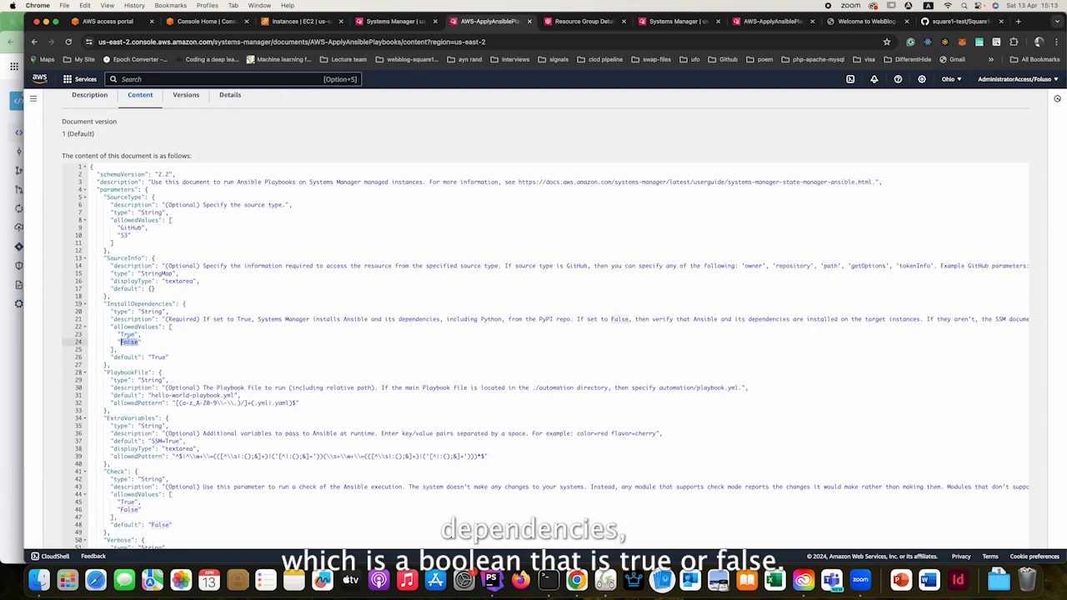
{"action": "double_click", "coordinate": [125, 373]}
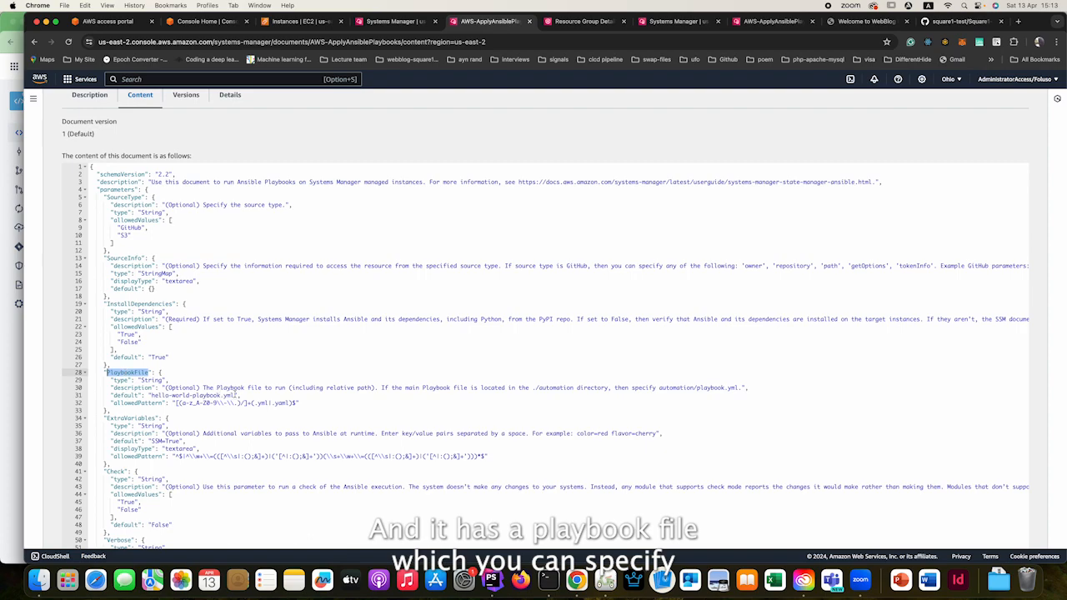
{"action": "left_click_drag", "start_coordinate": [240, 395], "coordinate": [161, 403]}
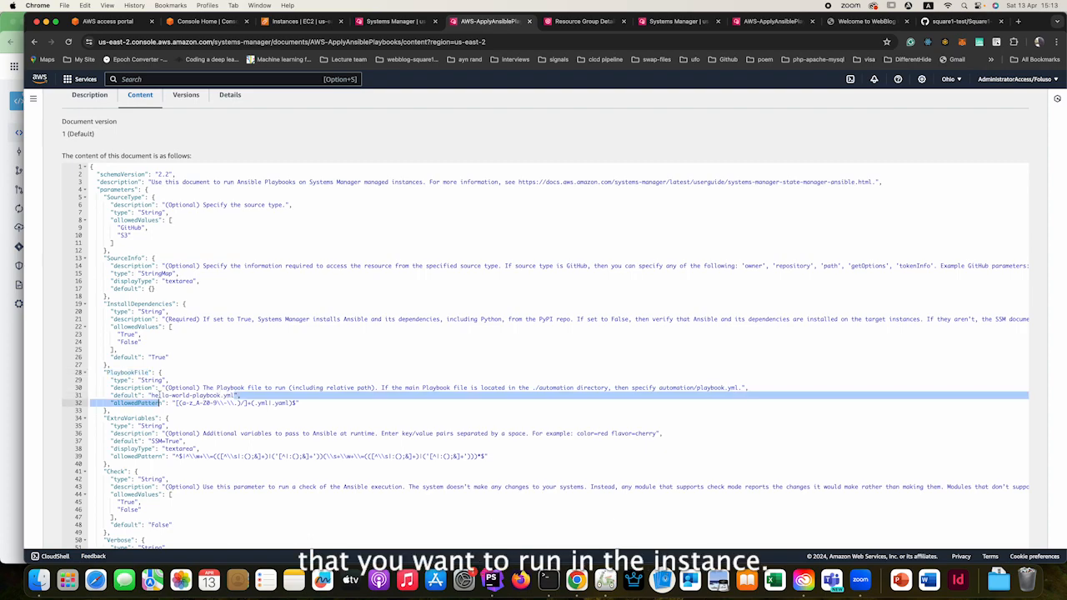
Step: Examine the document's remaining parameters and its mainSteps, especially the aws:runShellScript action and its runCommand script
{"action": "scroll", "coordinate": [158, 403], "scroll_direction": "down", "scroll_amount": 5}
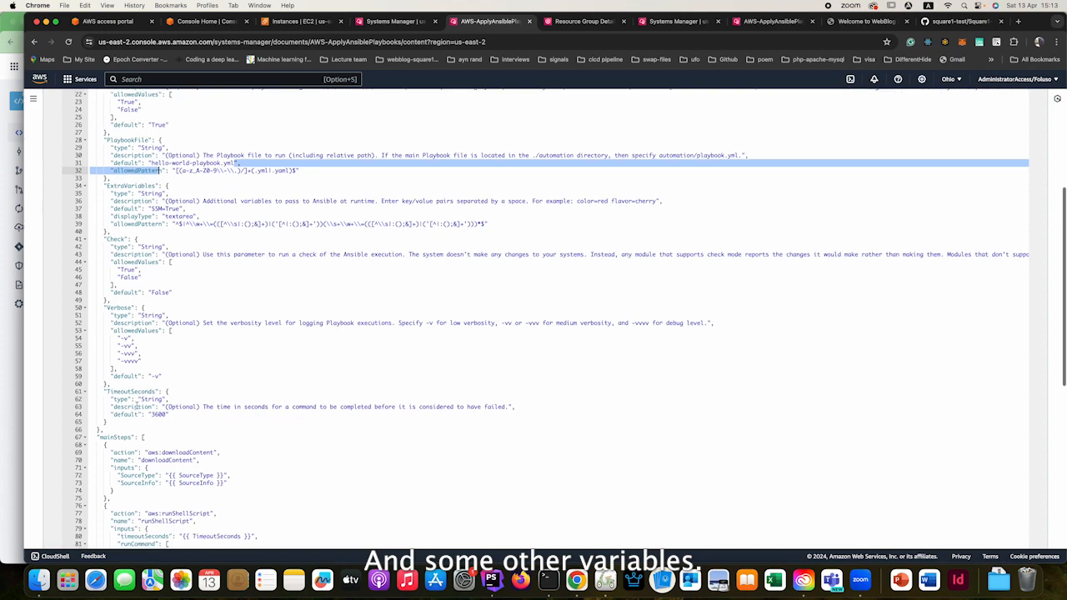
{"action": "scroll", "coordinate": [136, 406], "scroll_direction": "down", "scroll_amount": 5}
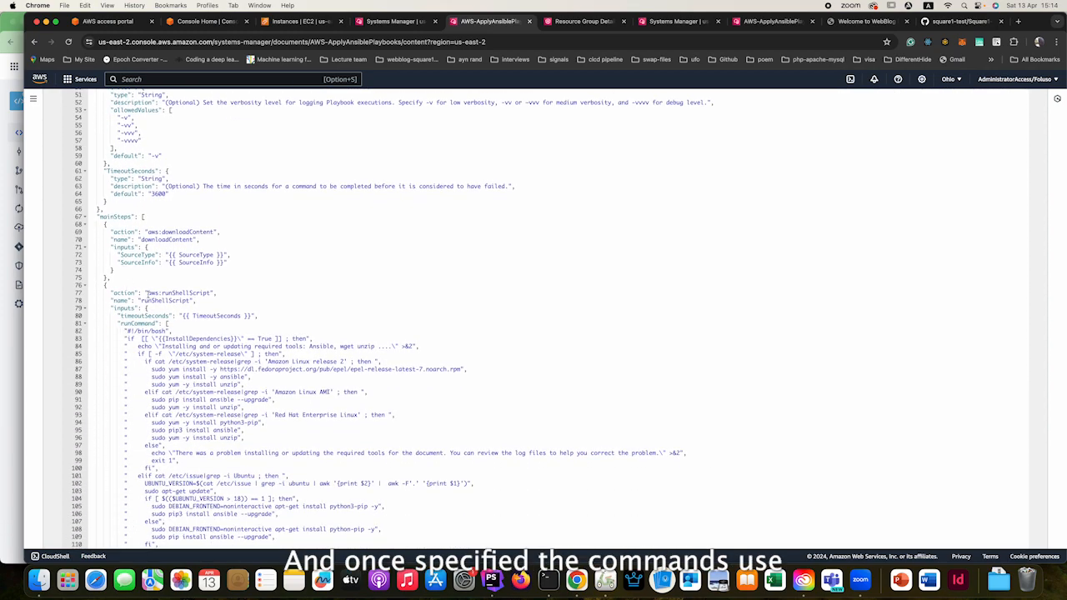
{"action": "left_click_drag", "start_coordinate": [147, 292], "coordinate": [211, 289]}
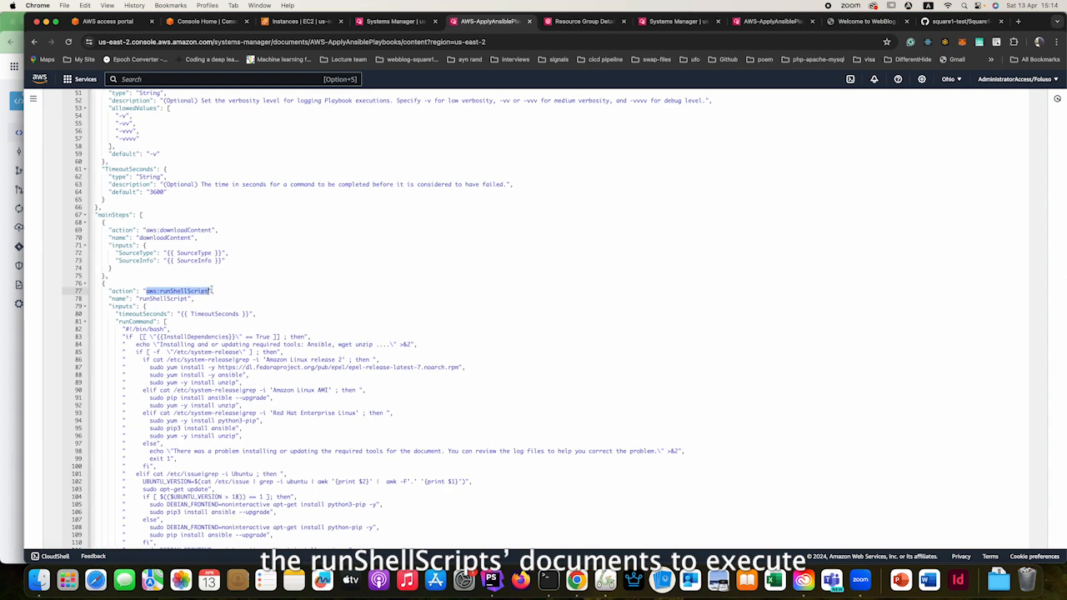
{"action": "scroll", "coordinate": [108, 343], "scroll_direction": "down", "scroll_amount": 3}
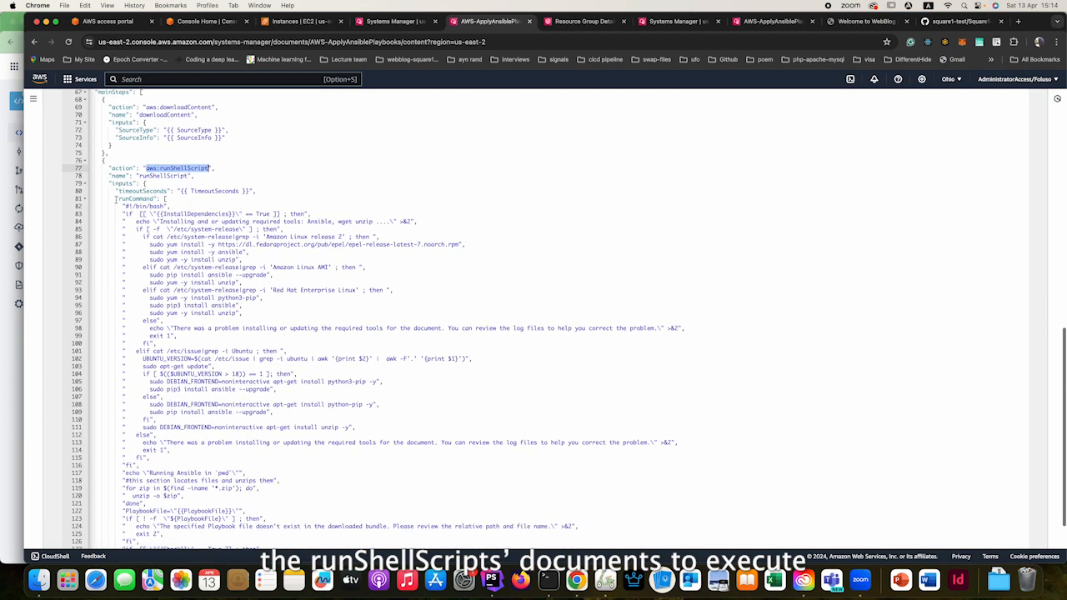
{"action": "left_click_drag", "start_coordinate": [115, 200], "coordinate": [203, 504]}
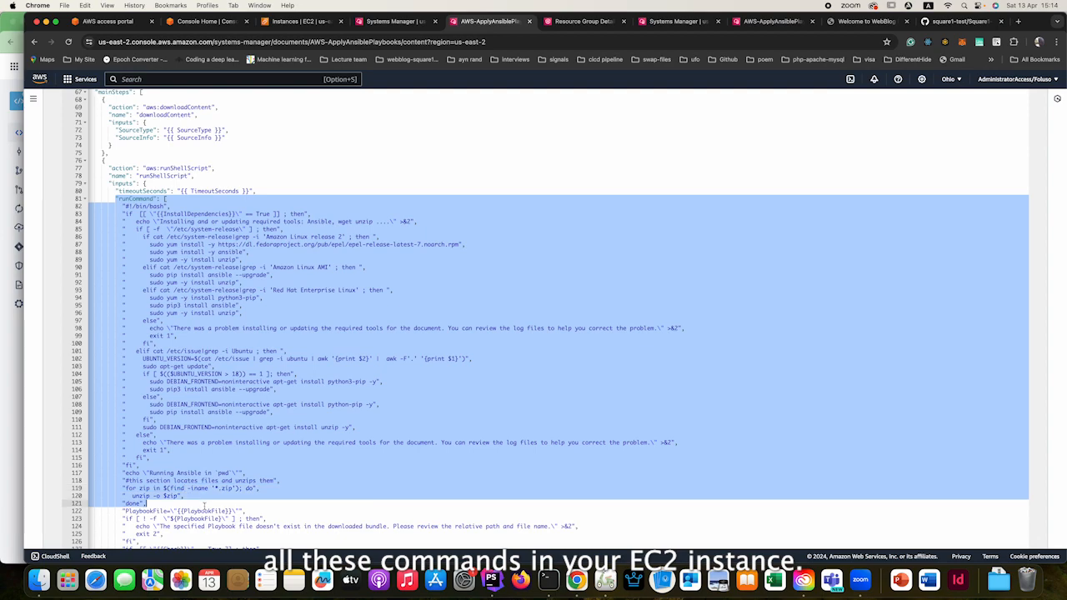
{"action": "scroll", "coordinate": [203, 505], "scroll_direction": "down", "scroll_amount": 3}
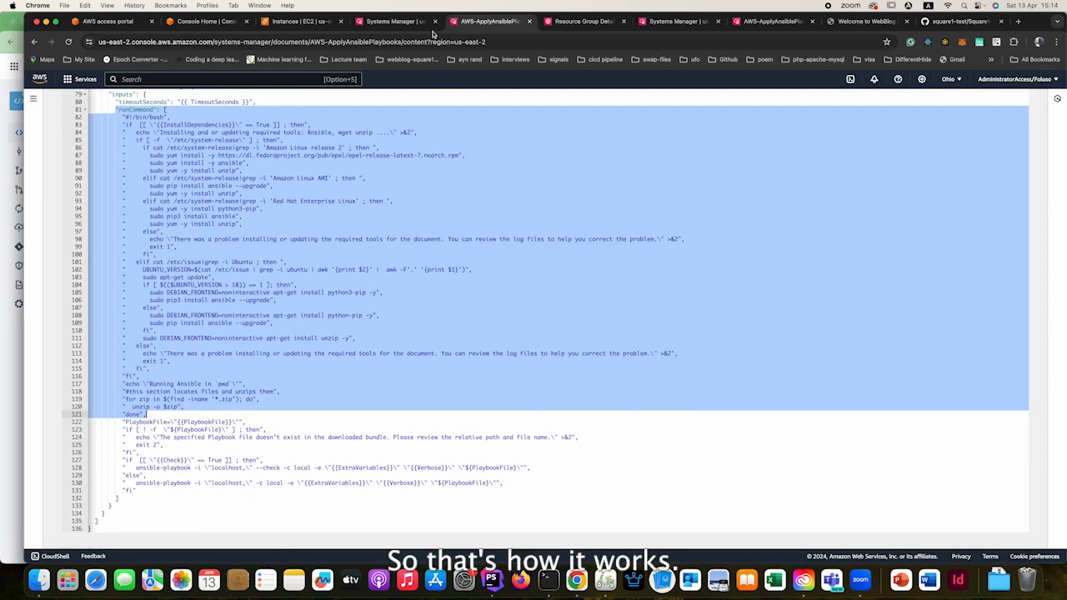
Step: Return to the Run a command page and filter the command documents by the keyword "shell"
{"action": "left_click", "coordinate": [405, 21]}
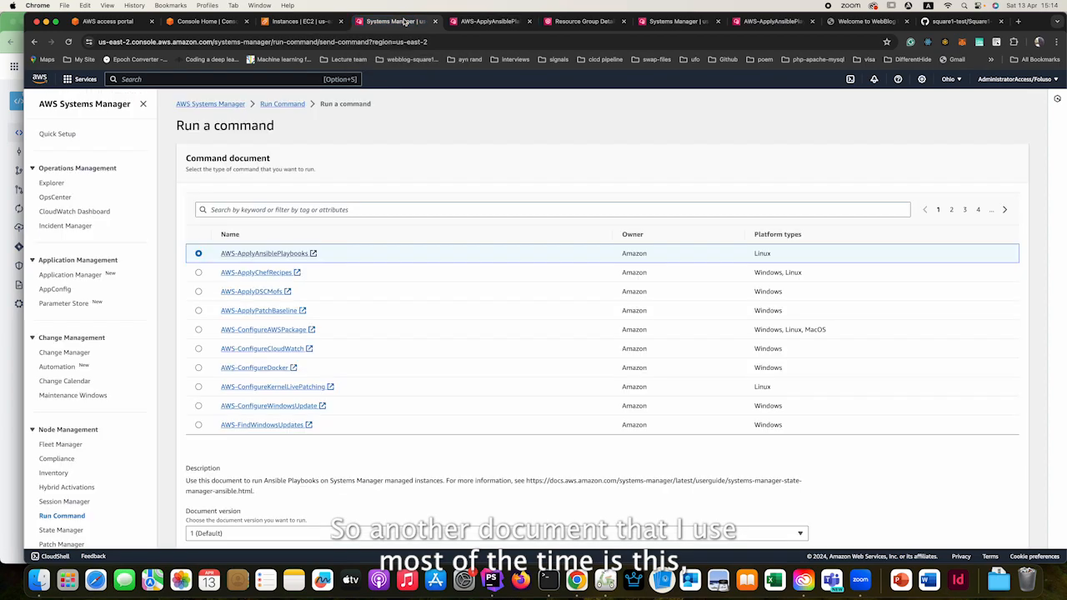
{"action": "left_click", "coordinate": [265, 210]}
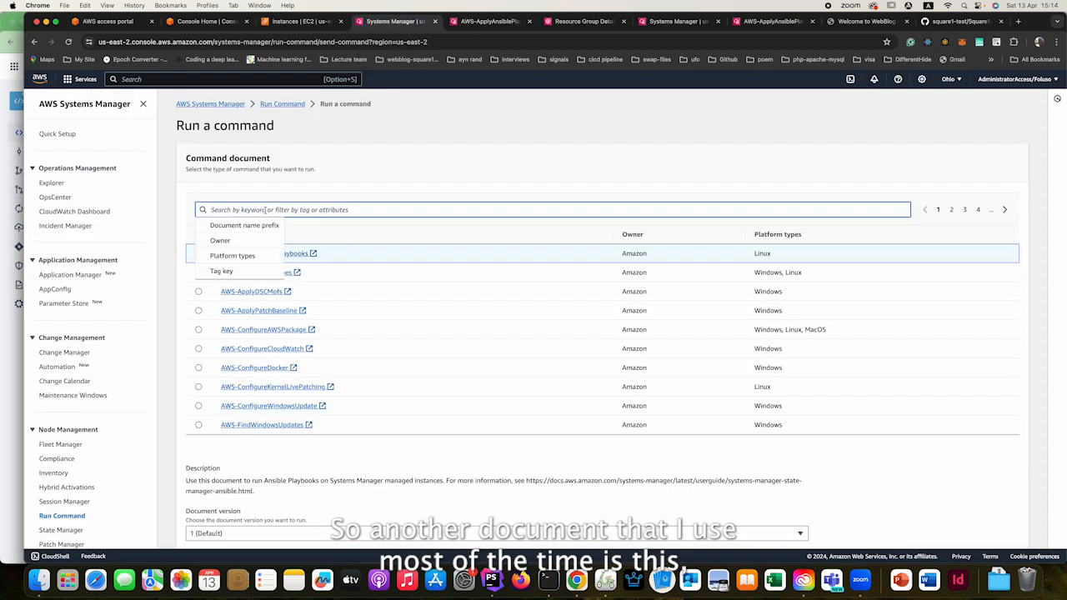
{"action": "type", "text": "sh"}
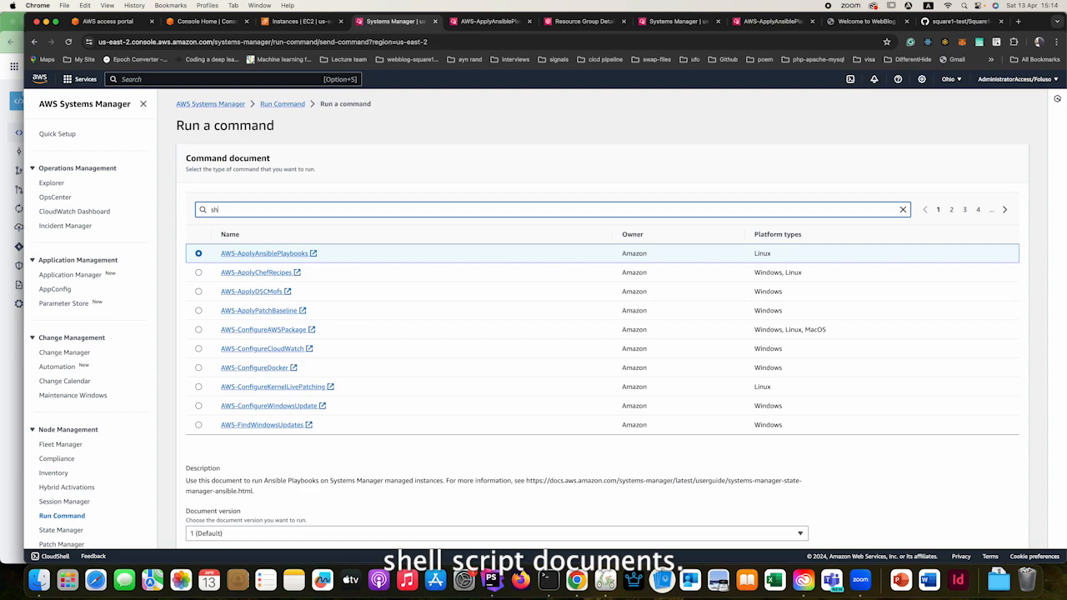
{"action": "type", "text": "ell"}
{"action": "key", "text": "Return"}
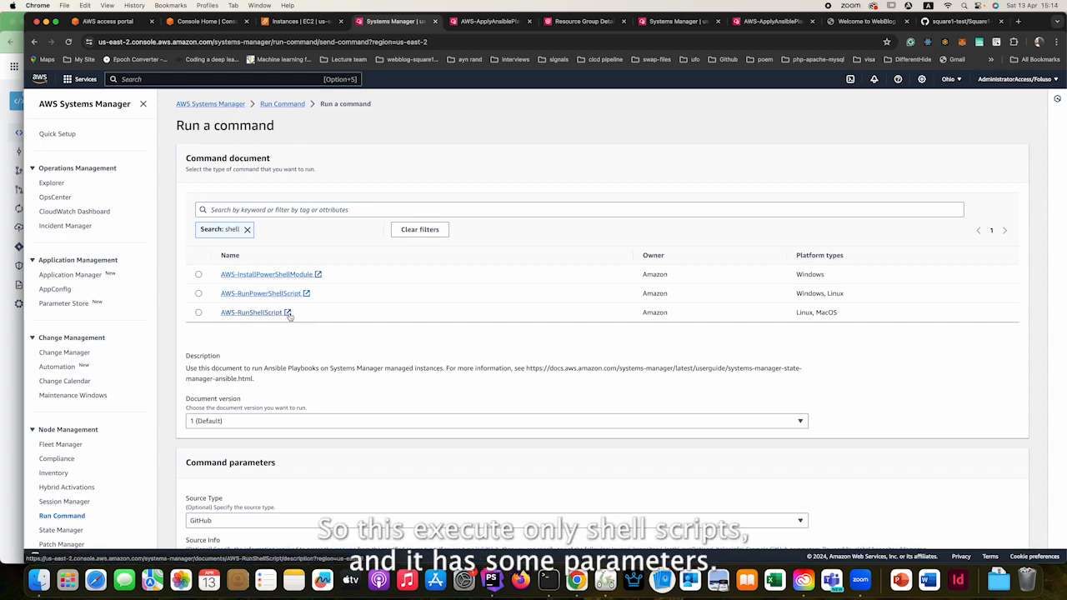
Step: Open the AWS-RunShellScript document's content and examine its commands, workingDirectory and executionTimeout parameters
{"action": "left_click", "coordinate": [288, 313]}
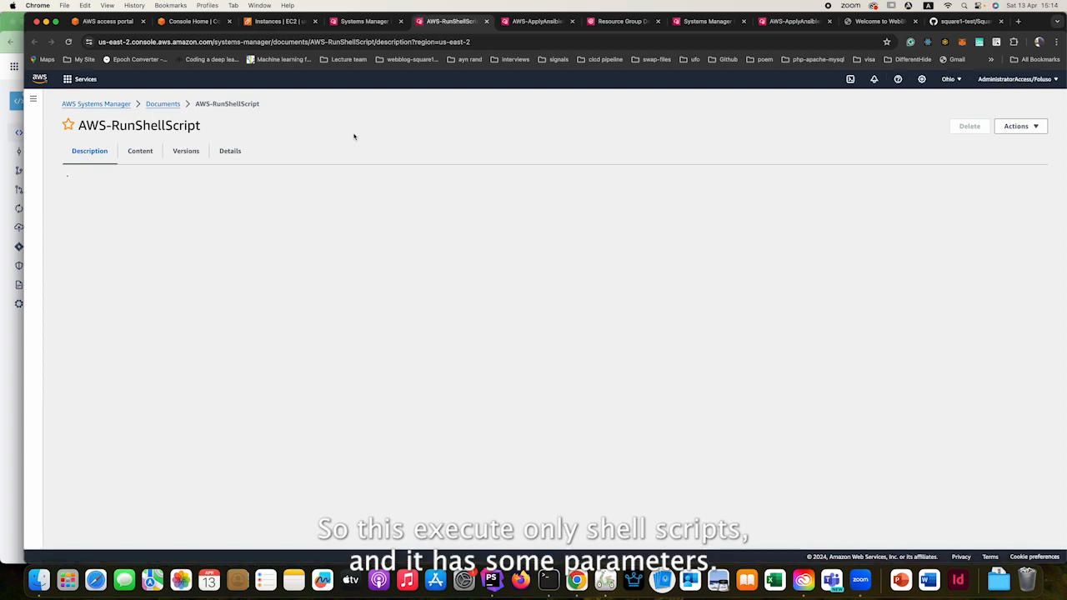
{"action": "left_click", "coordinate": [147, 152]}
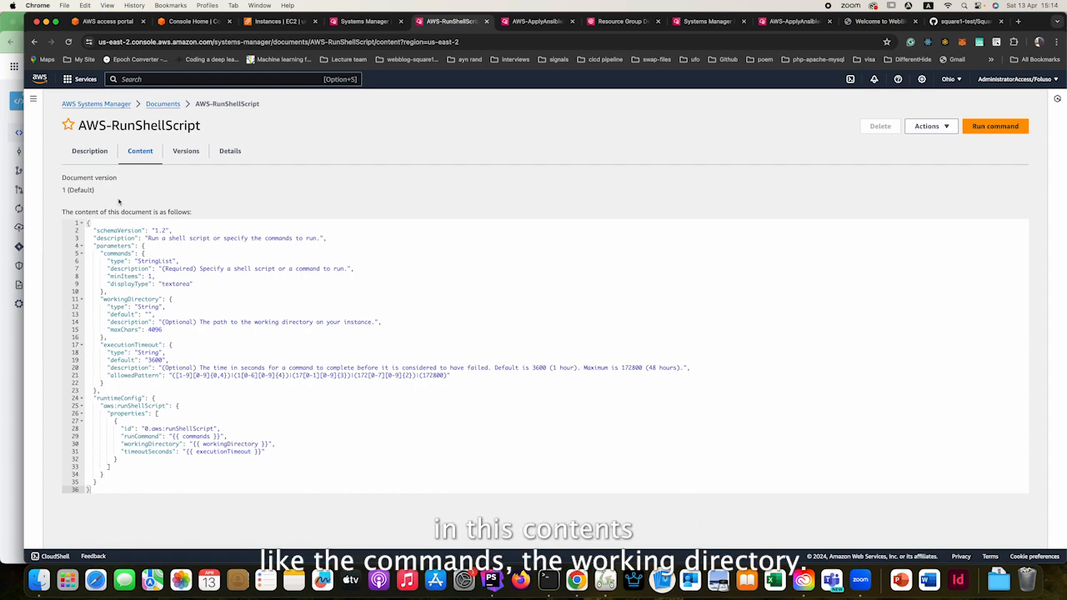
{"action": "double_click", "coordinate": [117, 253]}
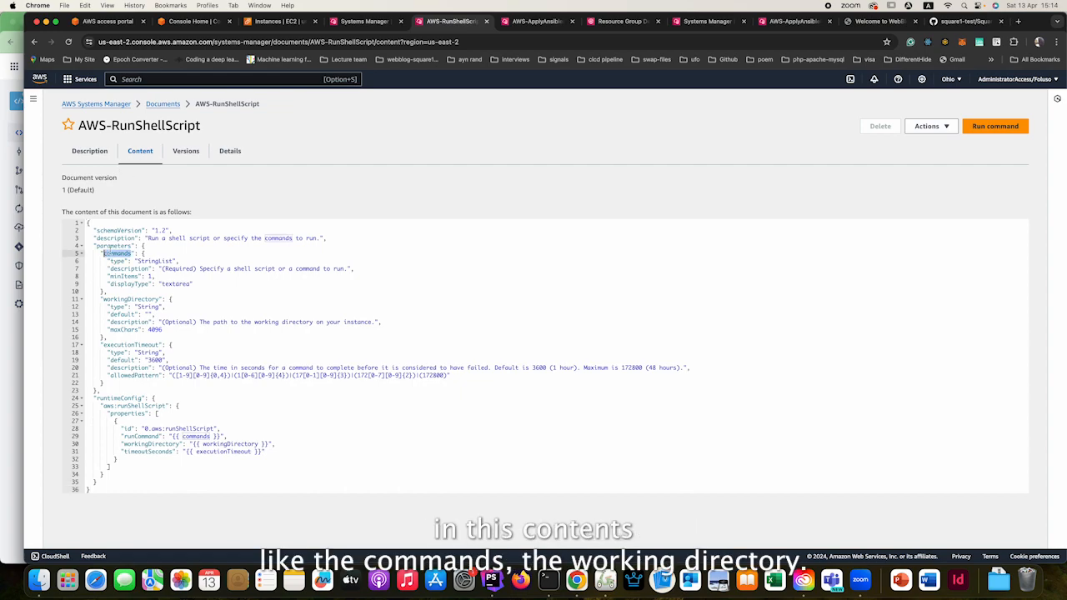
{"action": "double_click", "coordinate": [127, 299]}
{"action": "double_click", "coordinate": [117, 253]}
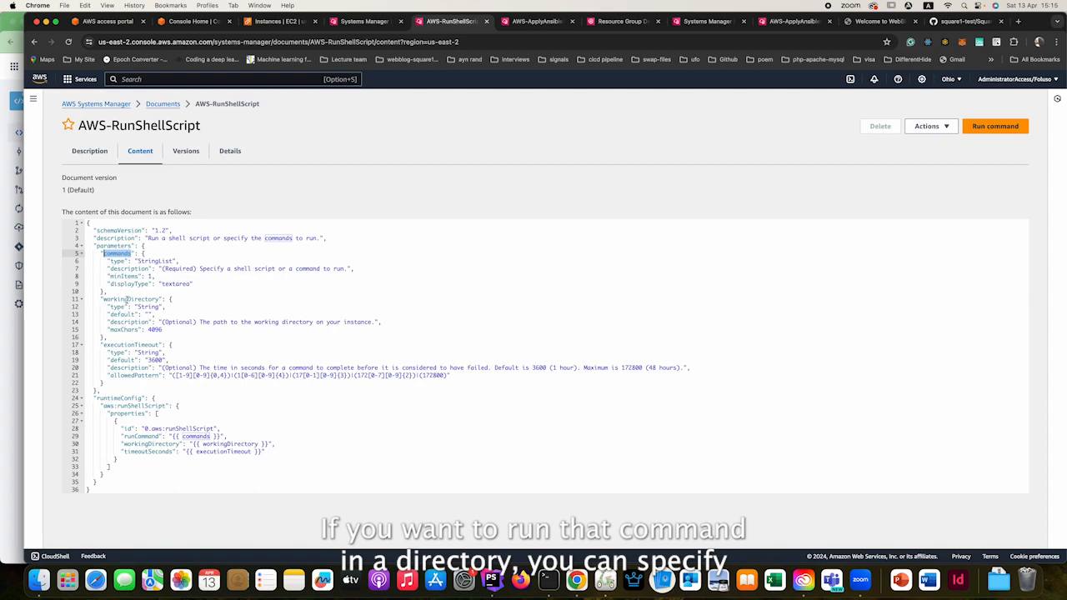
{"action": "double_click", "coordinate": [126, 299]}
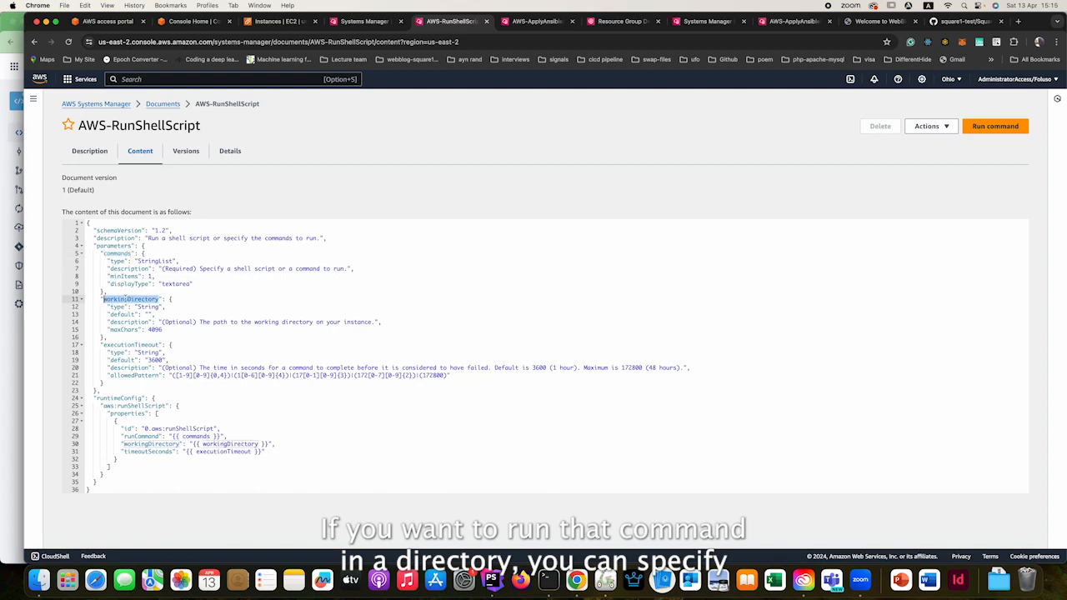
{"action": "double_click", "coordinate": [130, 344]}
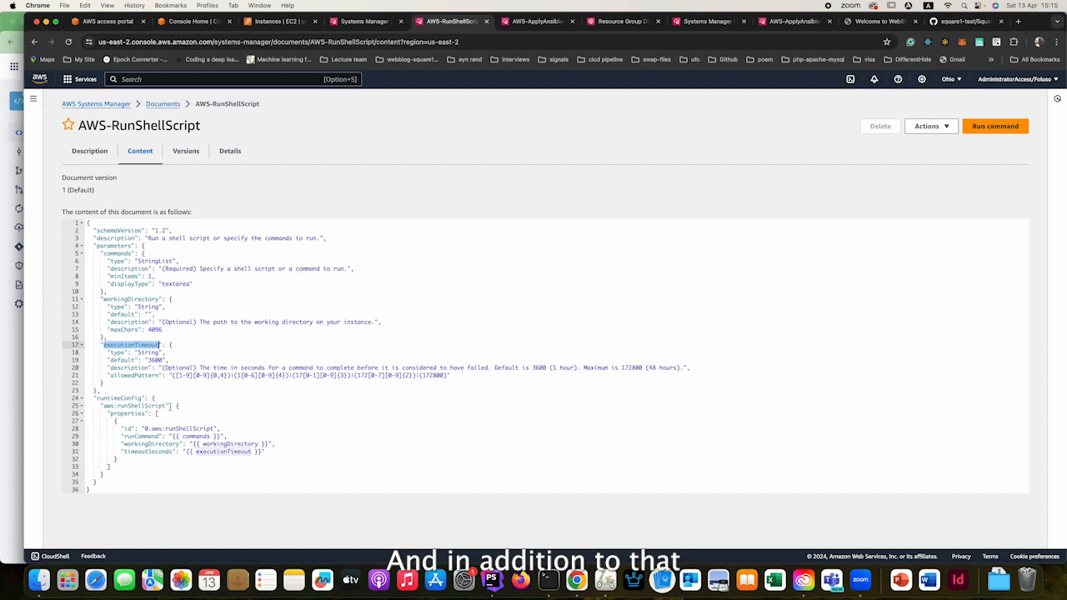
Step: Examine how the runtimeConfig section of AWS-RunShellScript passes the parameters to runCommand, workingDirectory and timeoutSeconds
{"action": "left_click_drag", "start_coordinate": [174, 406], "coordinate": [101, 405]}
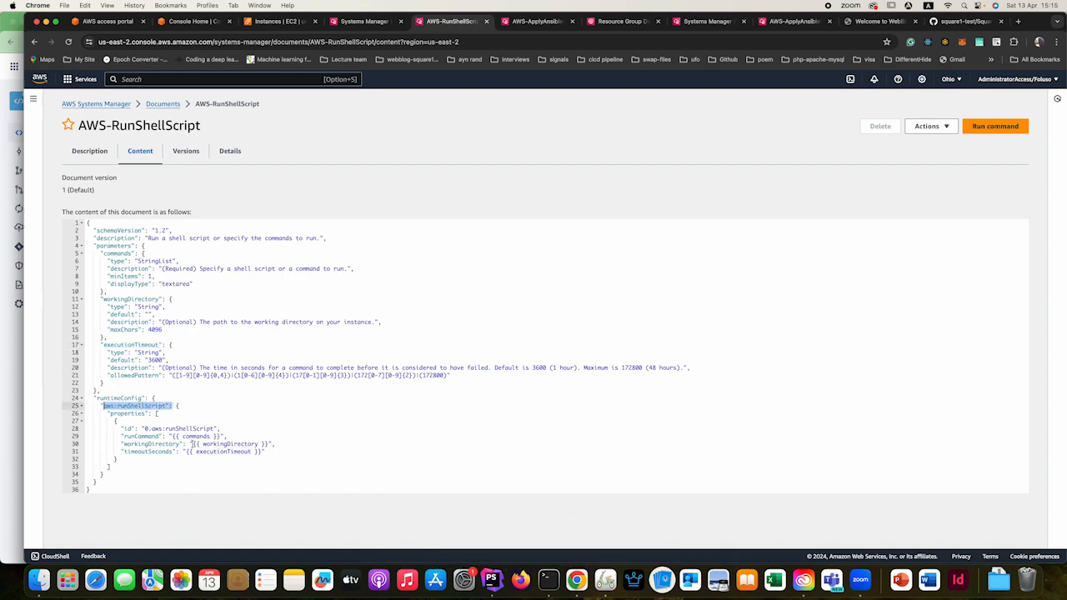
{"action": "left_click_drag", "start_coordinate": [125, 436], "coordinate": [210, 436]}
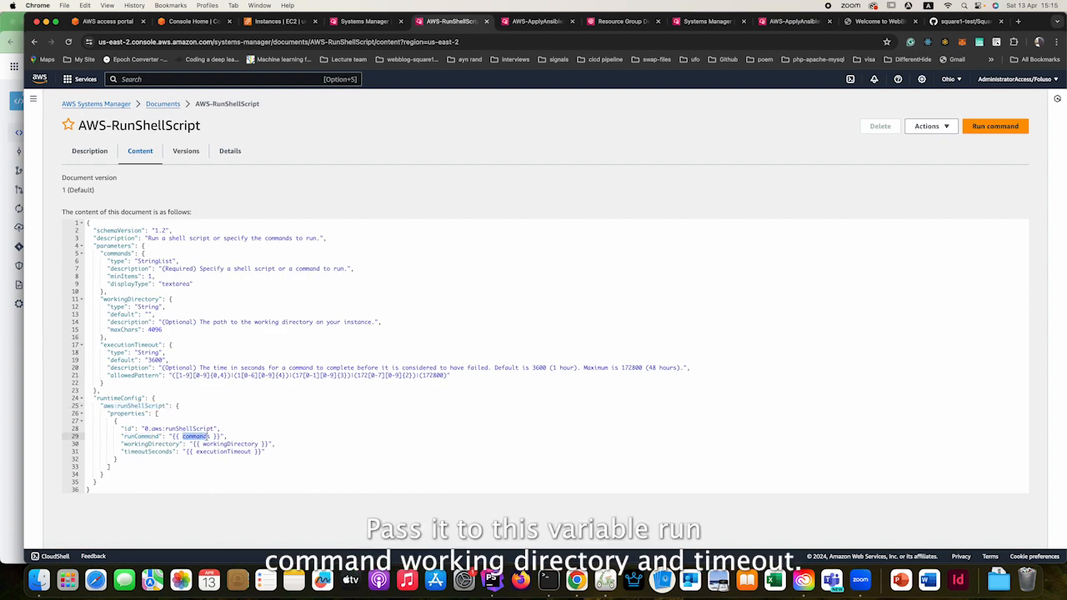
{"action": "left_click_drag", "start_coordinate": [122, 436], "coordinate": [170, 457]}
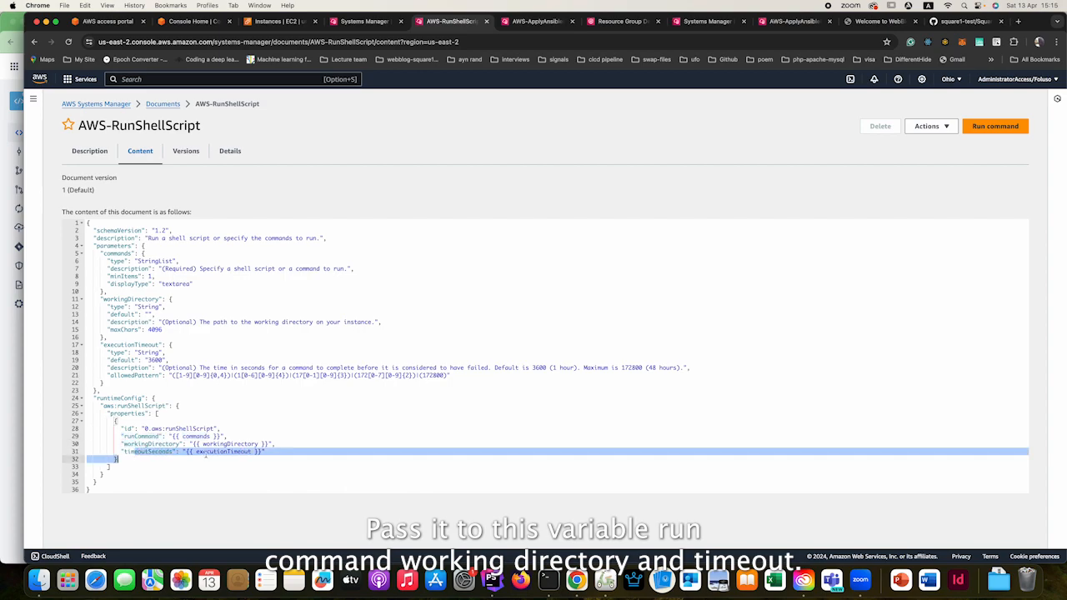
{"action": "left_click_drag", "start_coordinate": [104, 474], "coordinate": [102, 405]}
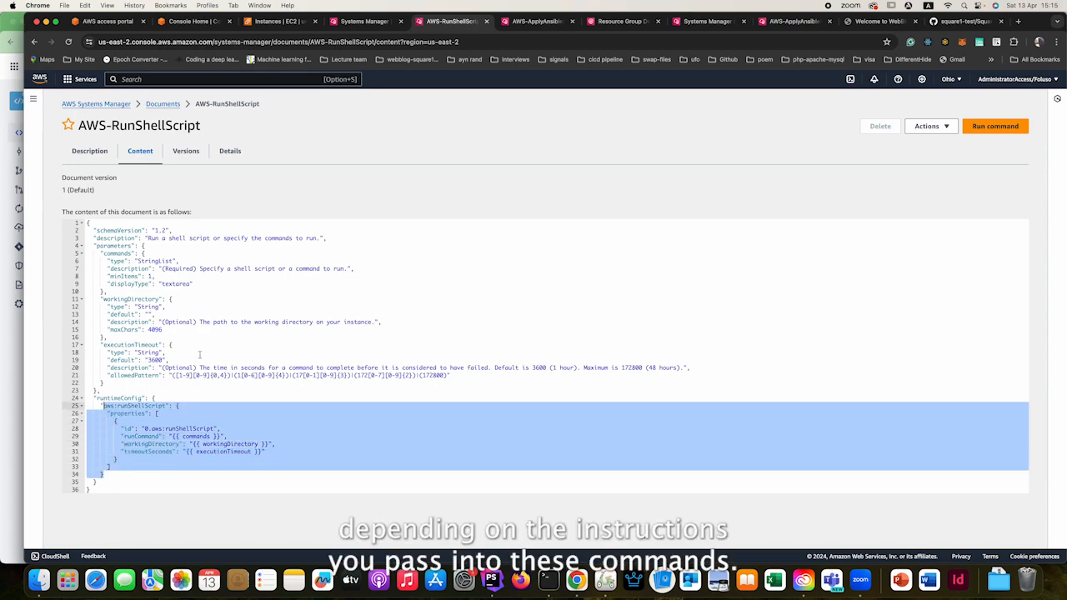
{"action": "double_click", "coordinate": [194, 436]}
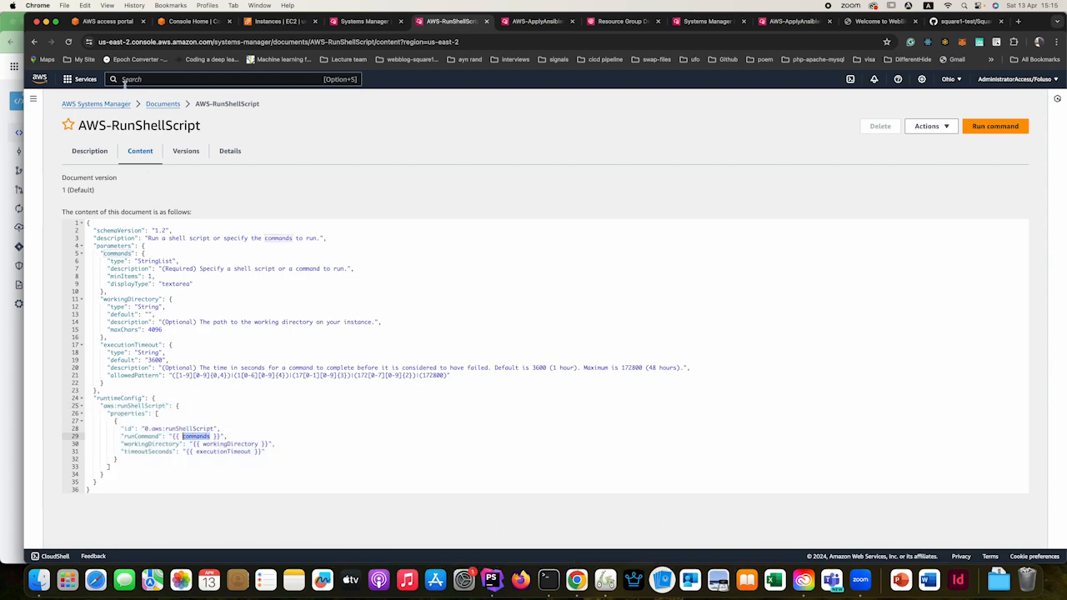
Step: Return to the Run a command page and choose 1 (Default) as the AWS-RunShellScript document version
{"action": "left_click", "coordinate": [361, 23]}
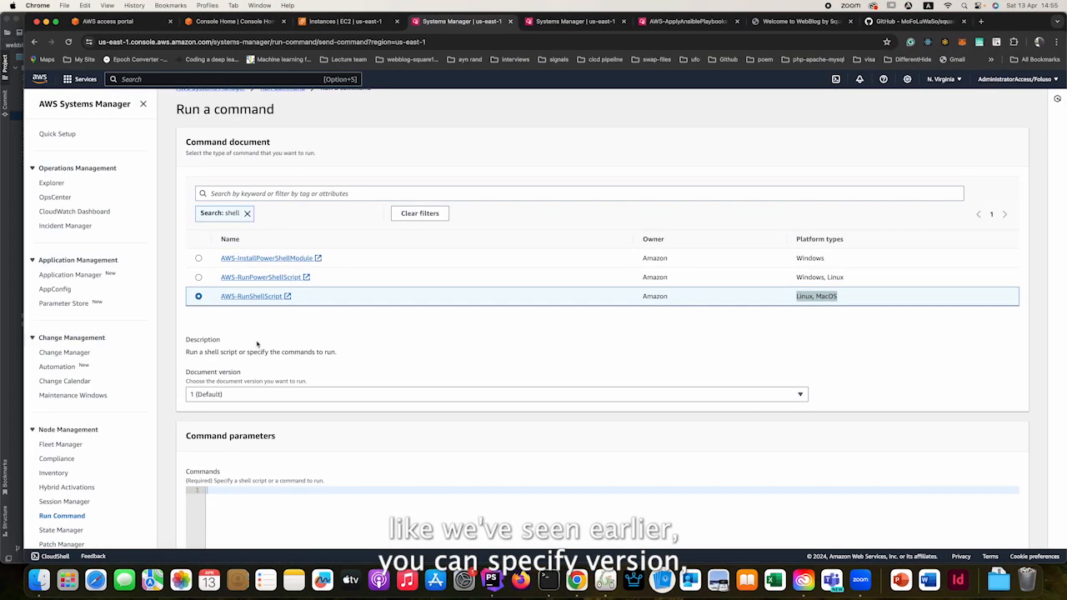
{"action": "left_click", "coordinate": [310, 394]}
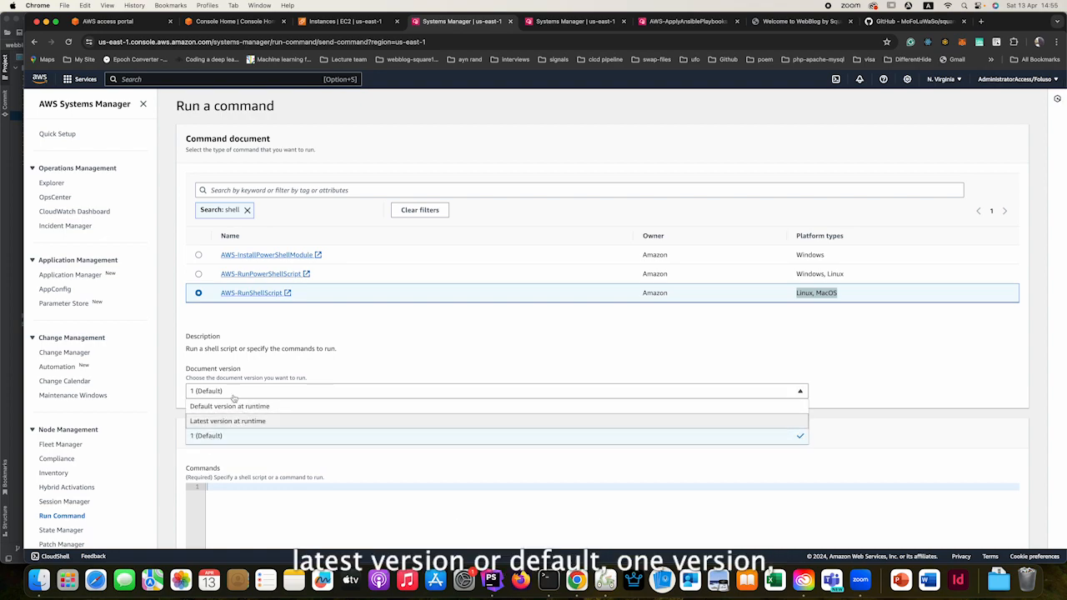
{"action": "left_click", "coordinate": [212, 437]}
Step: Review the AWS-RunShellScript command parameters: Commands, Working Directory and Execution Timeout
{"action": "scroll", "coordinate": [276, 349], "scroll_direction": "down", "scroll_amount": 1}
{"action": "scroll", "coordinate": [277, 349], "scroll_direction": "down", "scroll_amount": 2}
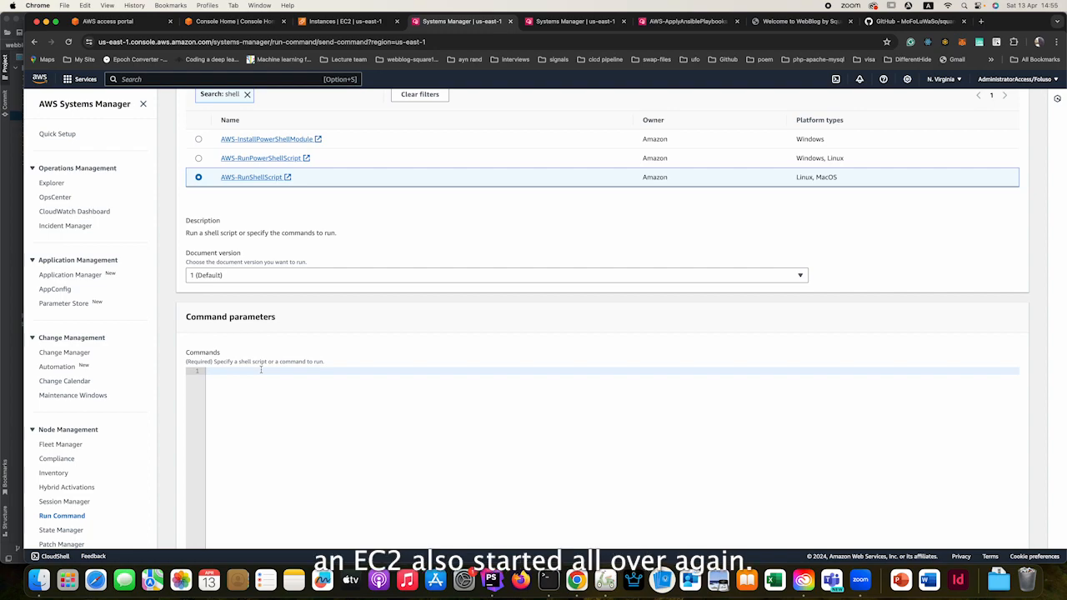
{"action": "scroll", "coordinate": [276, 403], "scroll_direction": "down", "scroll_amount": 10}
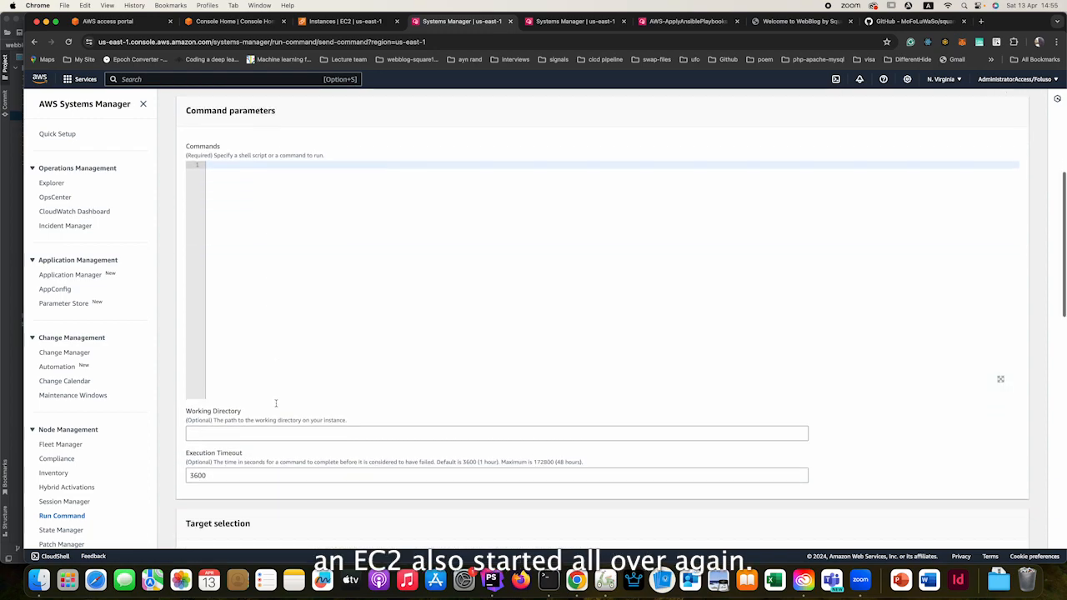
{"action": "left_click", "coordinate": [231, 333]}
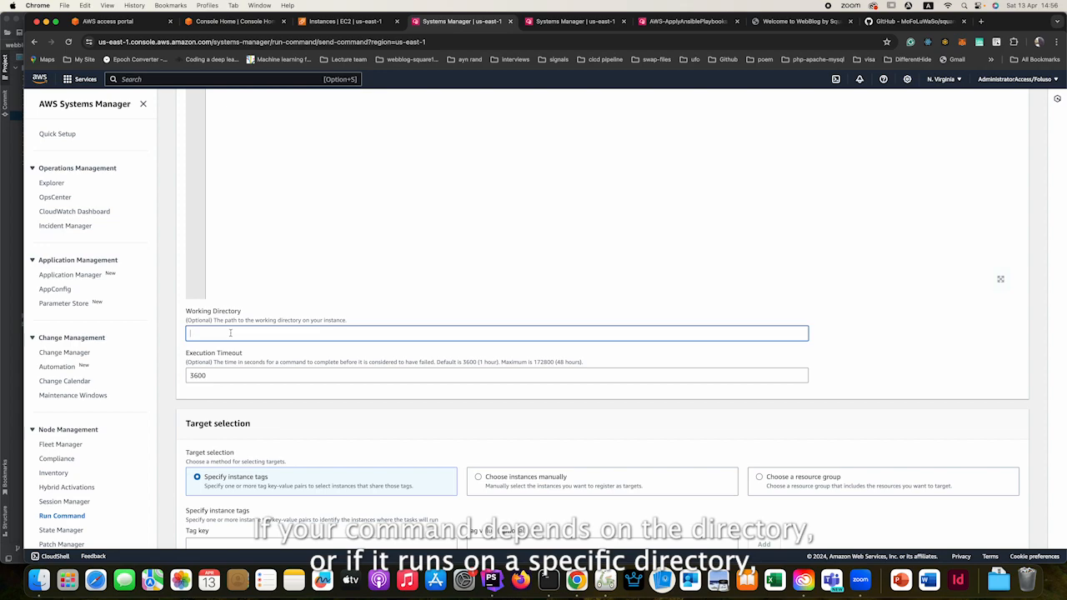
{"action": "left_click", "coordinate": [237, 372]}
{"action": "scroll", "coordinate": [237, 369], "scroll_direction": "down", "scroll_amount": 1}
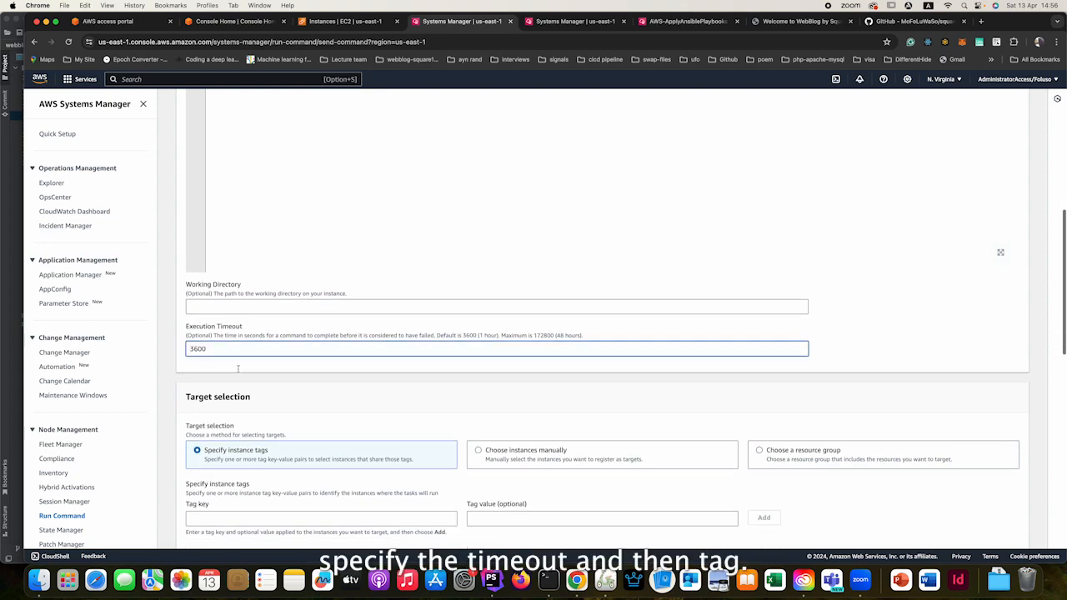
Step: Review the target selection methods and the tag key and tag value fields for specifying instance tags
{"action": "scroll", "coordinate": [238, 369], "scroll_direction": "down", "scroll_amount": 5}
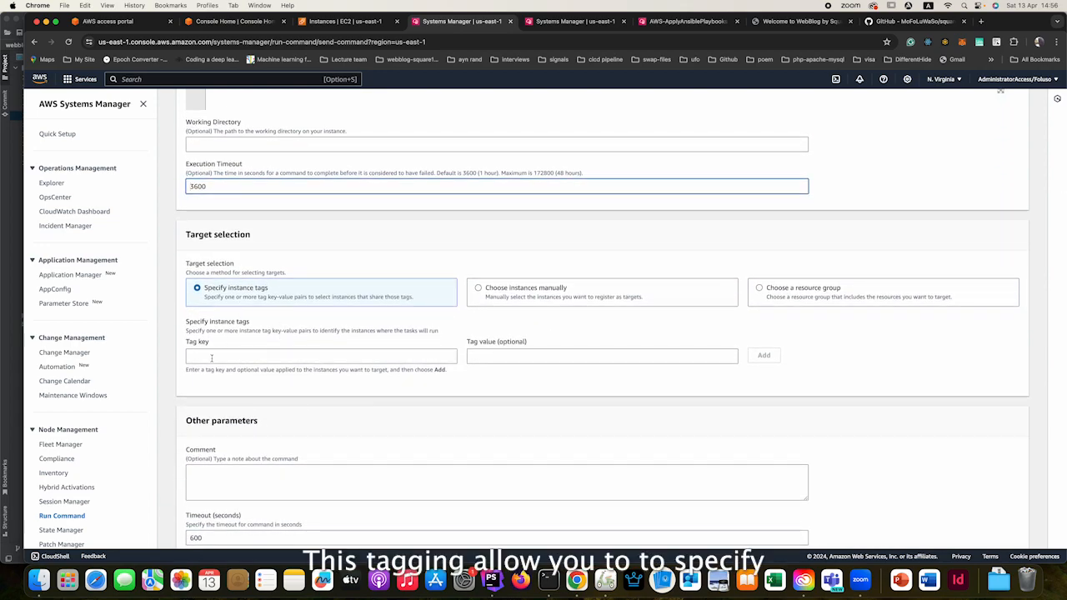
{"action": "left_click", "coordinate": [213, 358]}
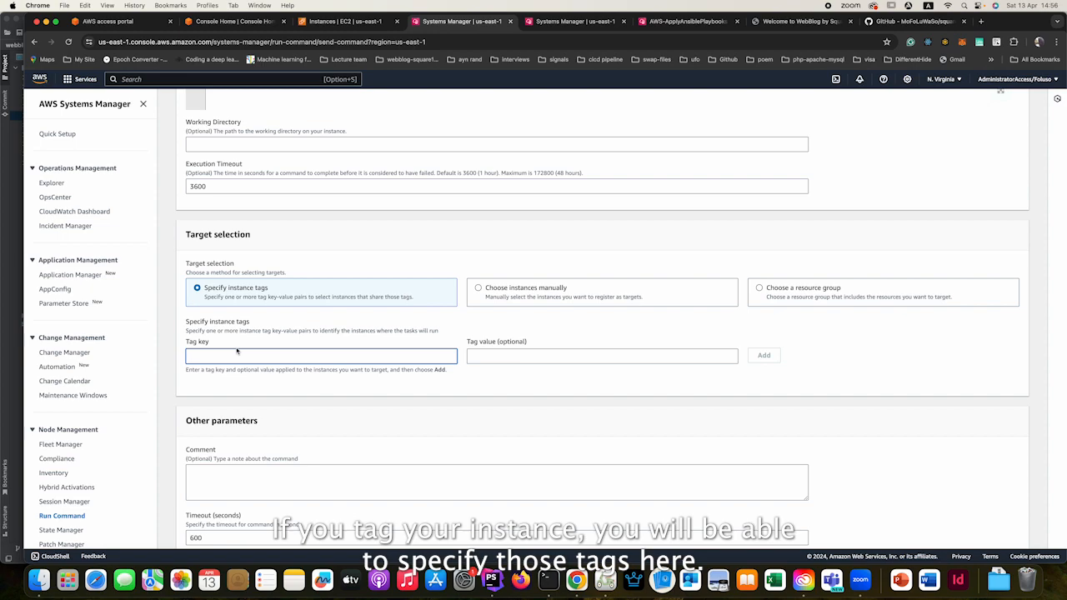
{"action": "left_click", "coordinate": [567, 351]}
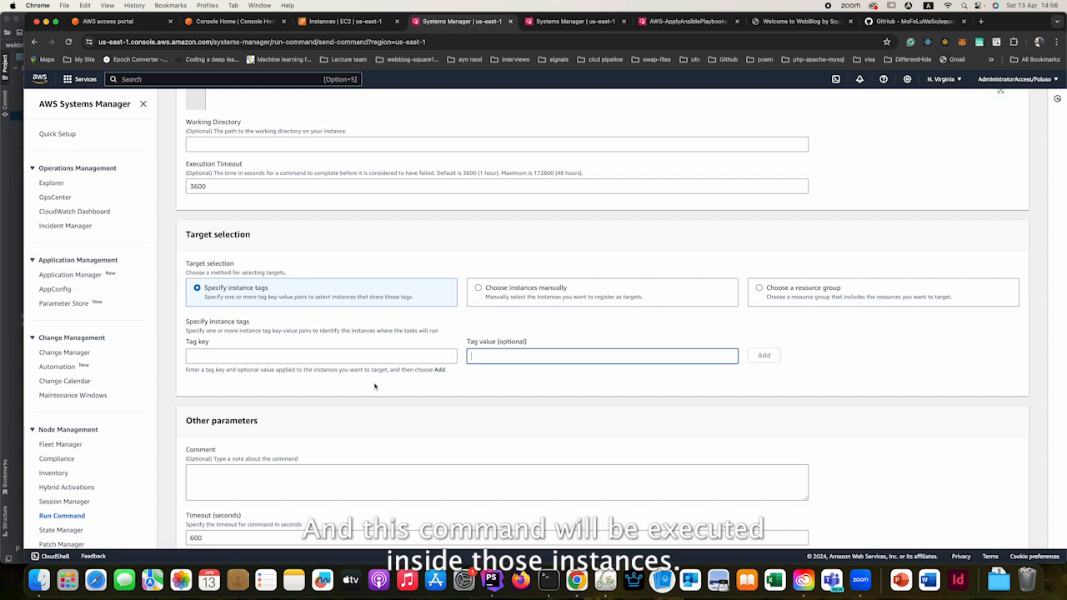
Step: Review the comment and timeout fields and the output options for an S3 bucket and CloudWatch logs
{"action": "scroll", "coordinate": [374, 386], "scroll_direction": "down", "scroll_amount": 3}
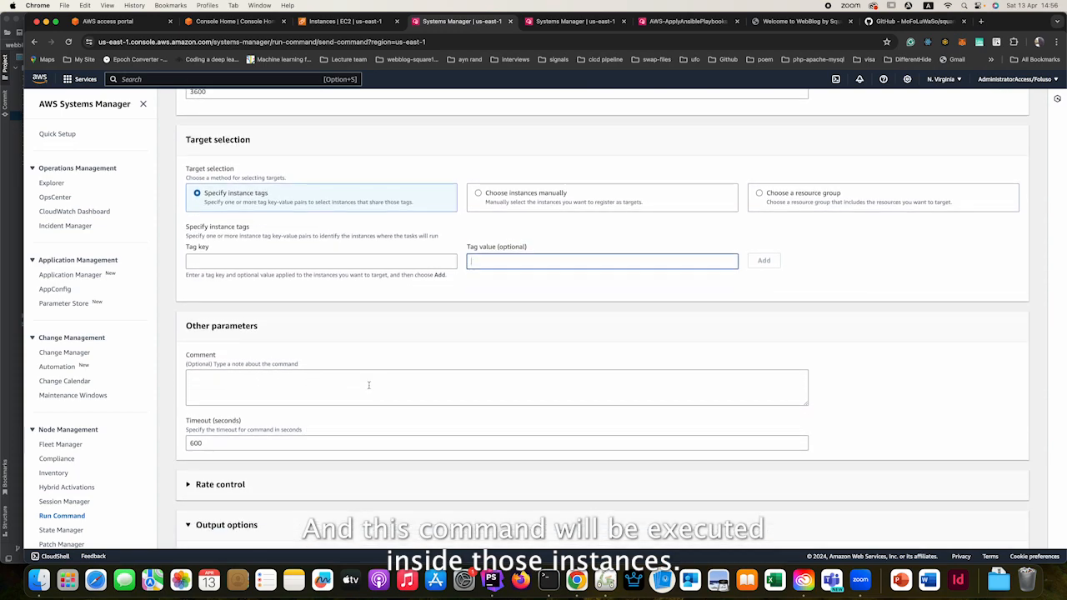
{"action": "scroll", "coordinate": [236, 375], "scroll_direction": "down", "scroll_amount": 7}
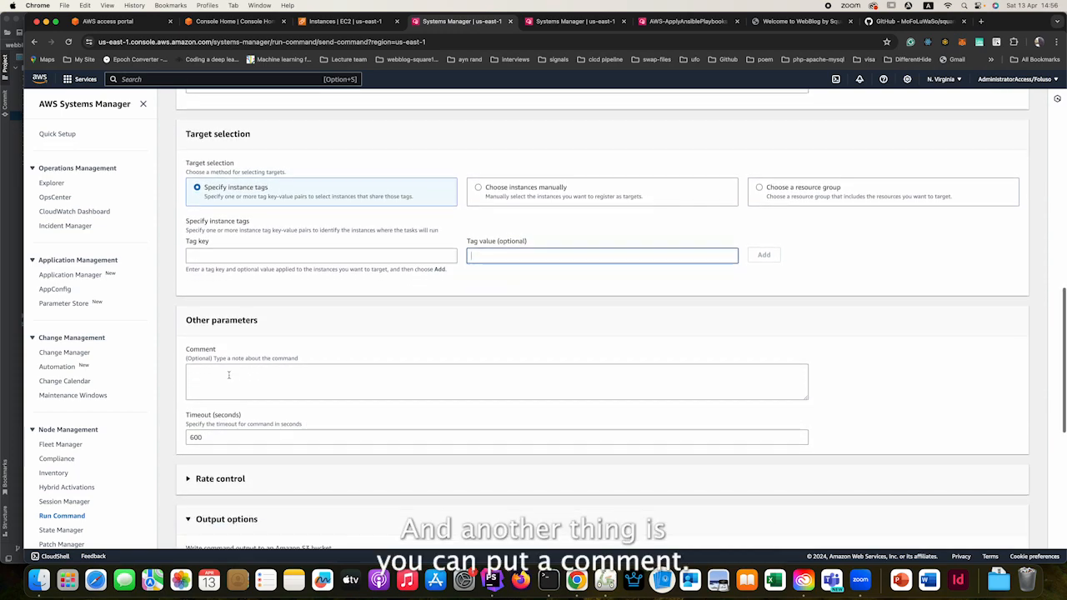
{"action": "scroll", "coordinate": [234, 333], "scroll_direction": "down", "scroll_amount": 1}
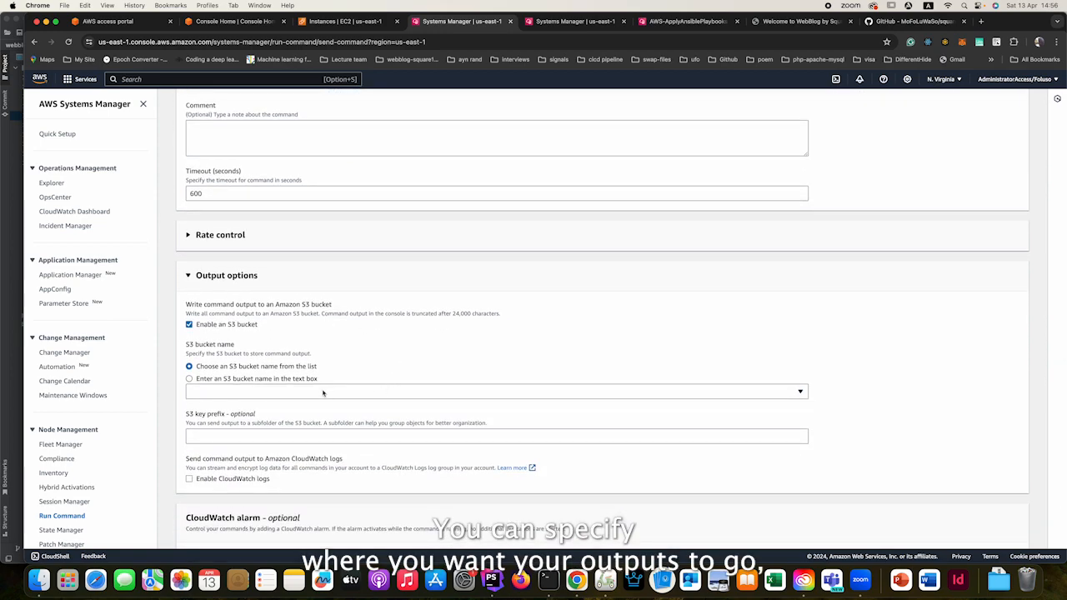
{"action": "scroll", "coordinate": [391, 382], "scroll_direction": "down", "scroll_amount": 3}
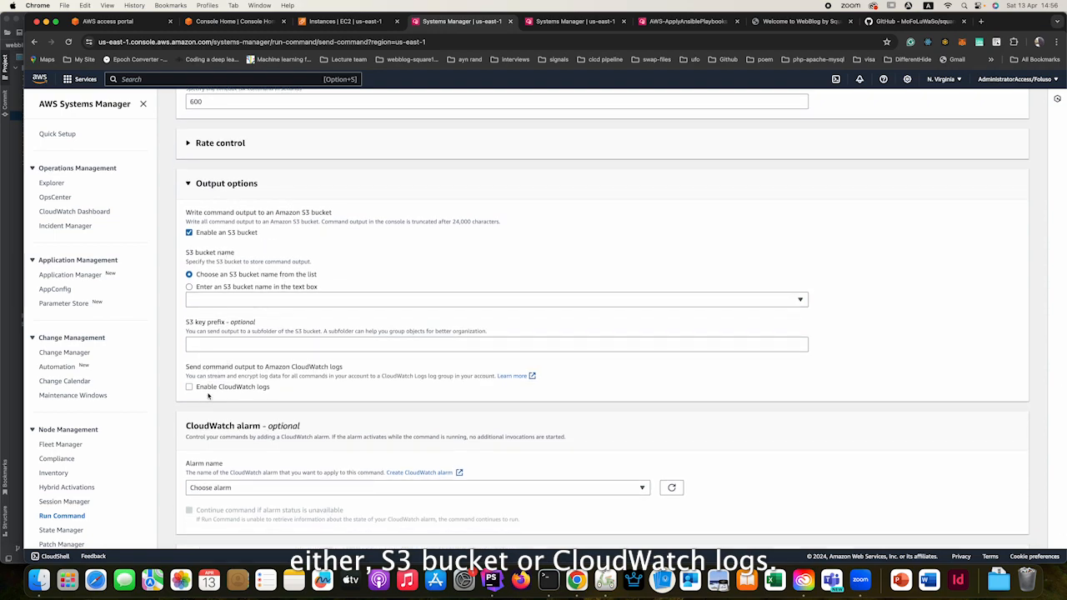
{"action": "scroll", "coordinate": [342, 385], "scroll_direction": "down", "scroll_amount": 3}
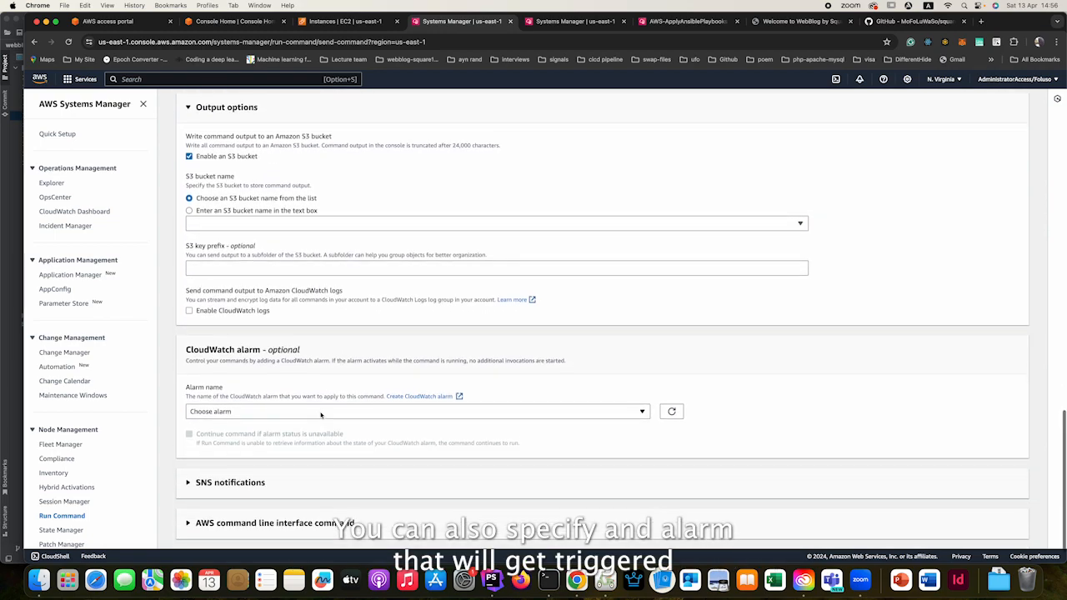
Step: View the available CloudWatch alarms without choosing one, and look over the SNS notifications section
{"action": "left_click", "coordinate": [322, 412]}
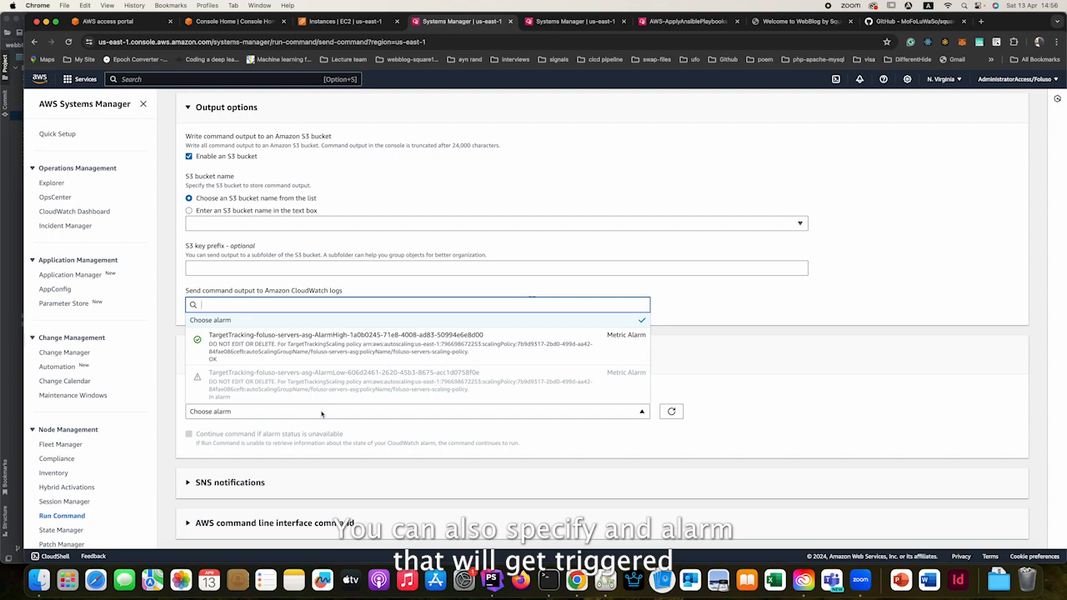
{"action": "left_click", "coordinate": [322, 411]}
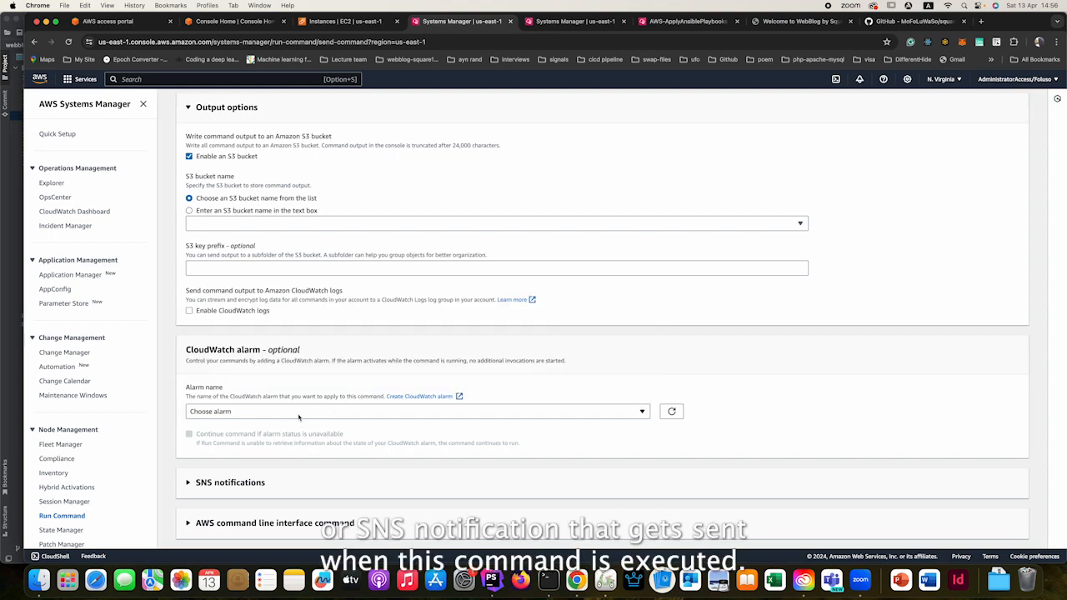
{"action": "scroll", "coordinate": [298, 417], "scroll_direction": "down", "scroll_amount": 1}
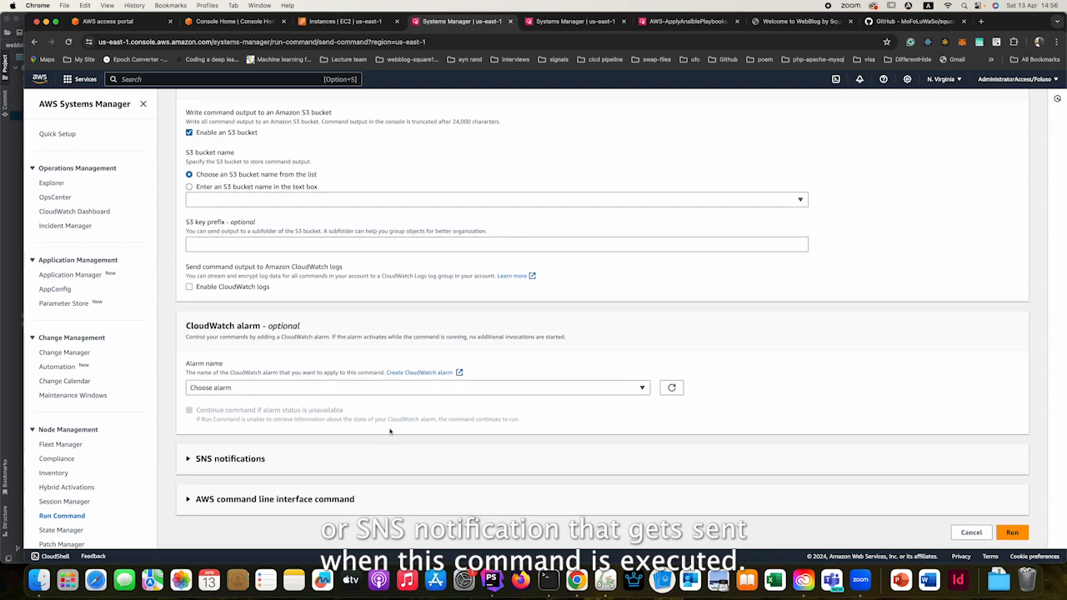
Step: Go to the EC2 Instances list and select the running t2.micro instance to view its details
{"action": "scroll", "coordinate": [395, 421], "scroll_direction": "up", "scroll_amount": 10}
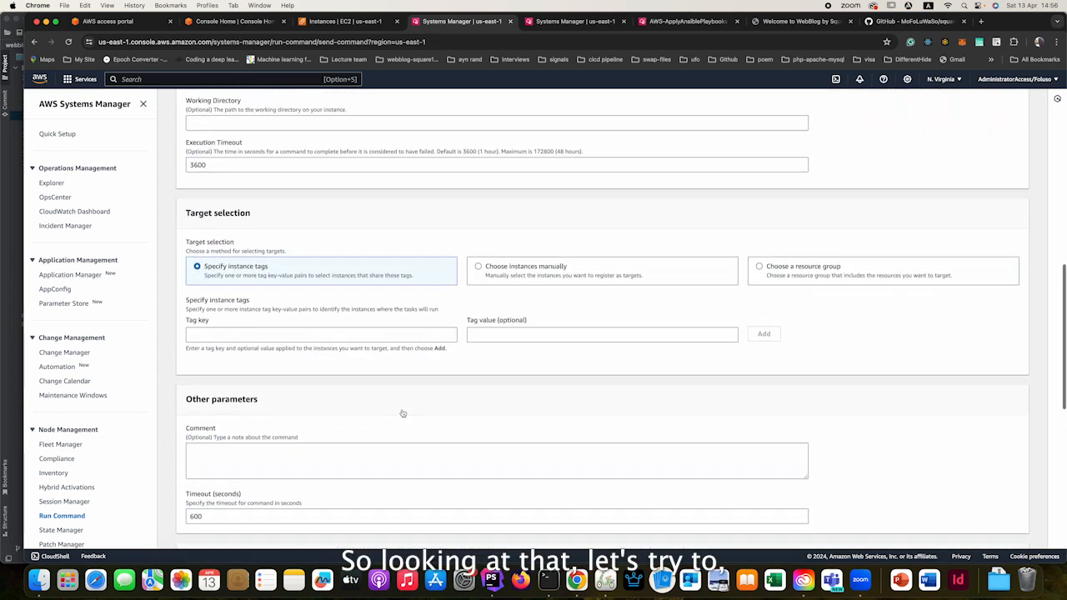
{"action": "scroll", "coordinate": [402, 413], "scroll_direction": "up", "scroll_amount": 1}
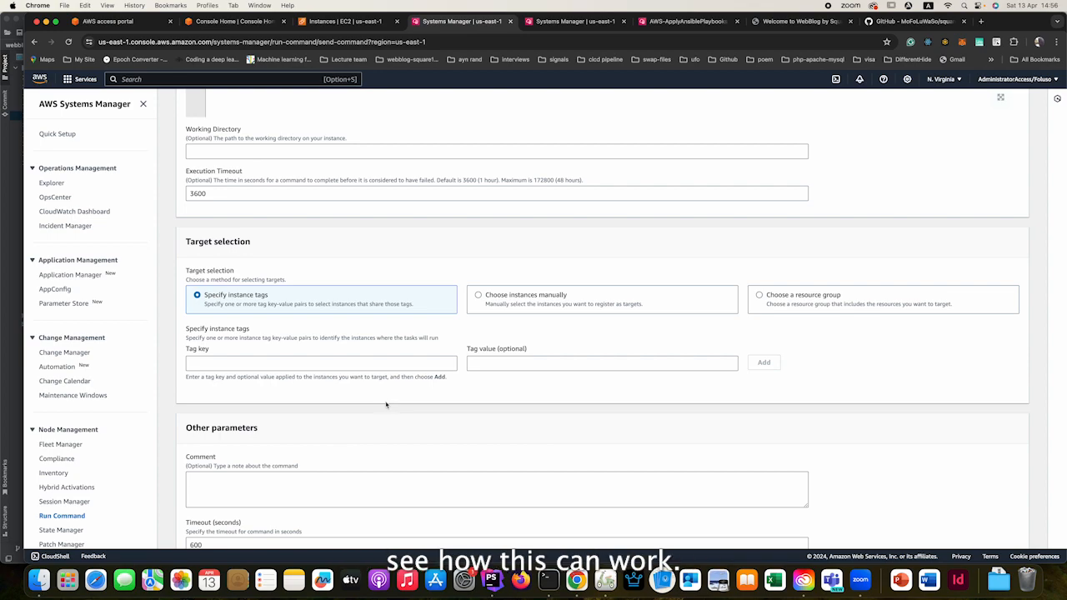
{"action": "scroll", "coordinate": [362, 404], "scroll_direction": "up", "scroll_amount": 8}
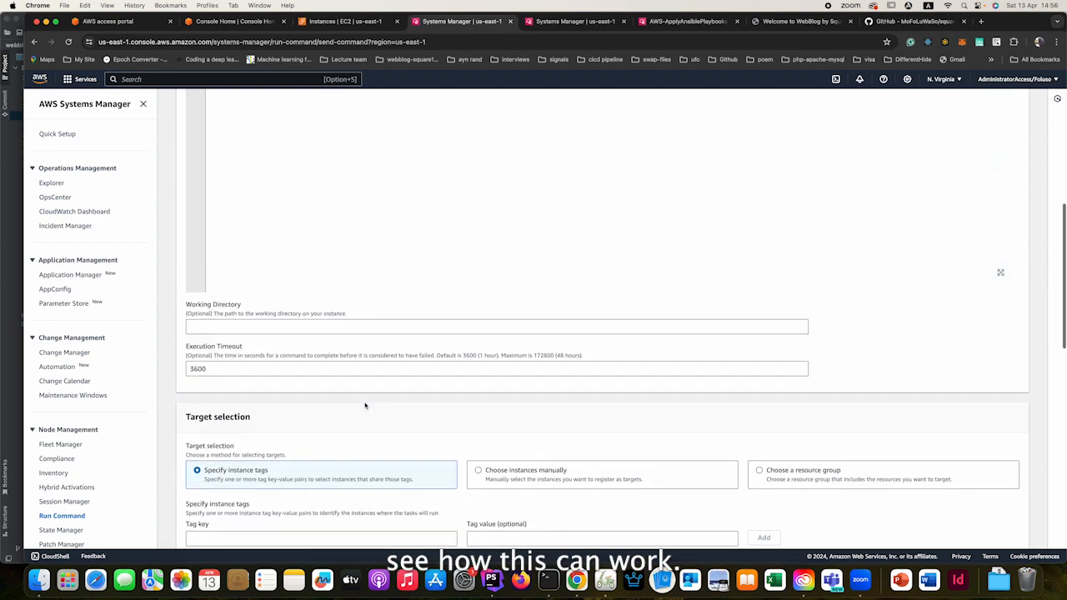
{"action": "scroll", "coordinate": [367, 397], "scroll_direction": "up", "scroll_amount": 1}
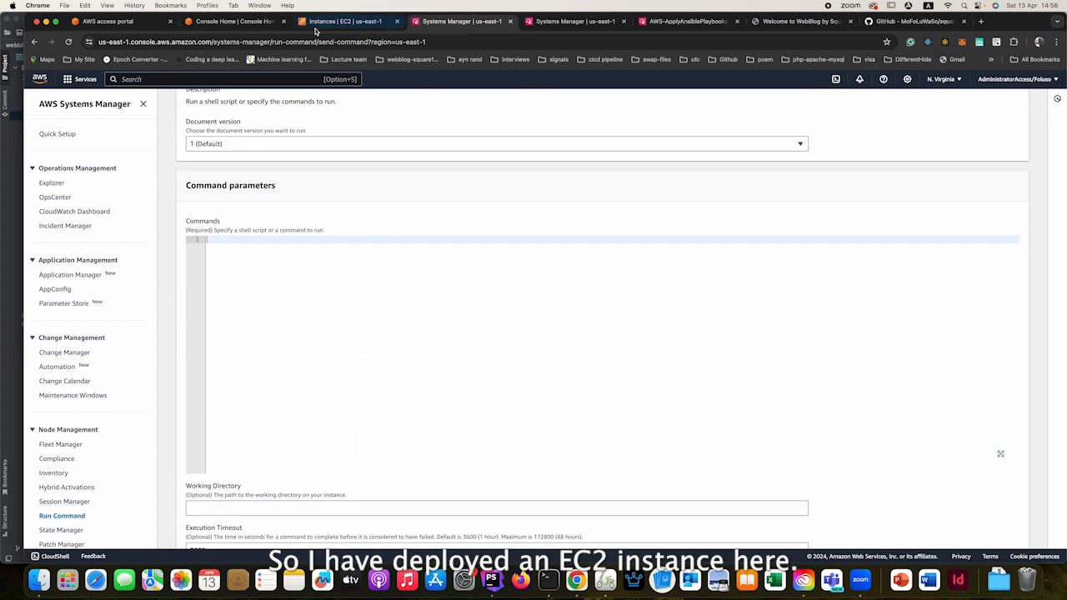
{"action": "left_click", "coordinate": [341, 21]}
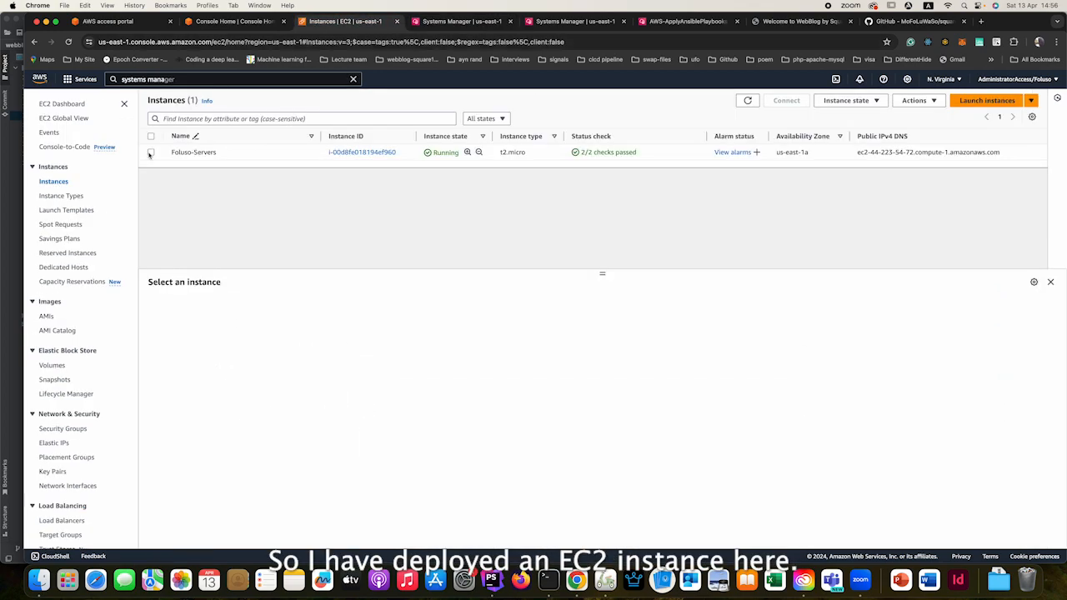
{"action": "left_click", "coordinate": [209, 154]}
{"action": "left_click", "coordinate": [313, 152]}
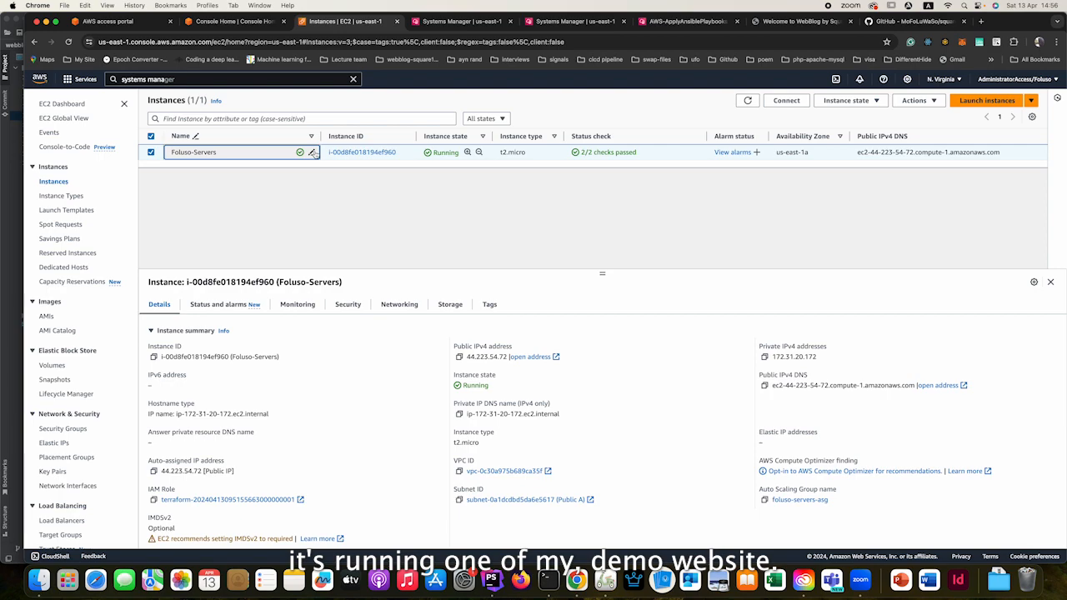
Step: Open the webblog.differenthide.com demo site, reload it, and log in with the saved admin credentials
{"action": "left_click", "coordinate": [775, 23]}
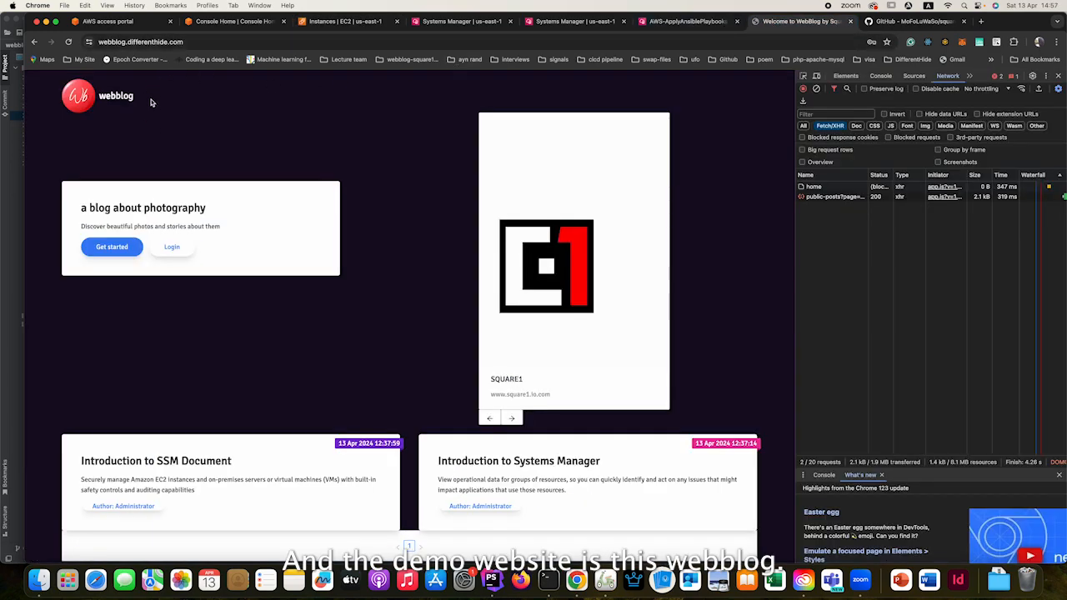
{"action": "left_click", "coordinate": [206, 41]}
{"action": "key", "text": "Return"}
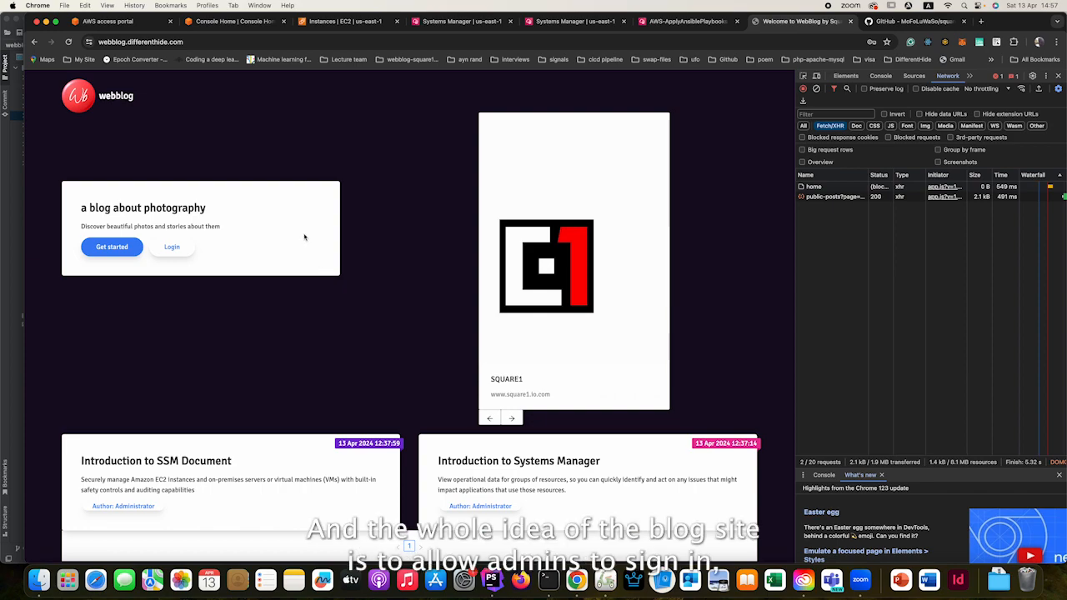
{"action": "left_click", "coordinate": [172, 248]}
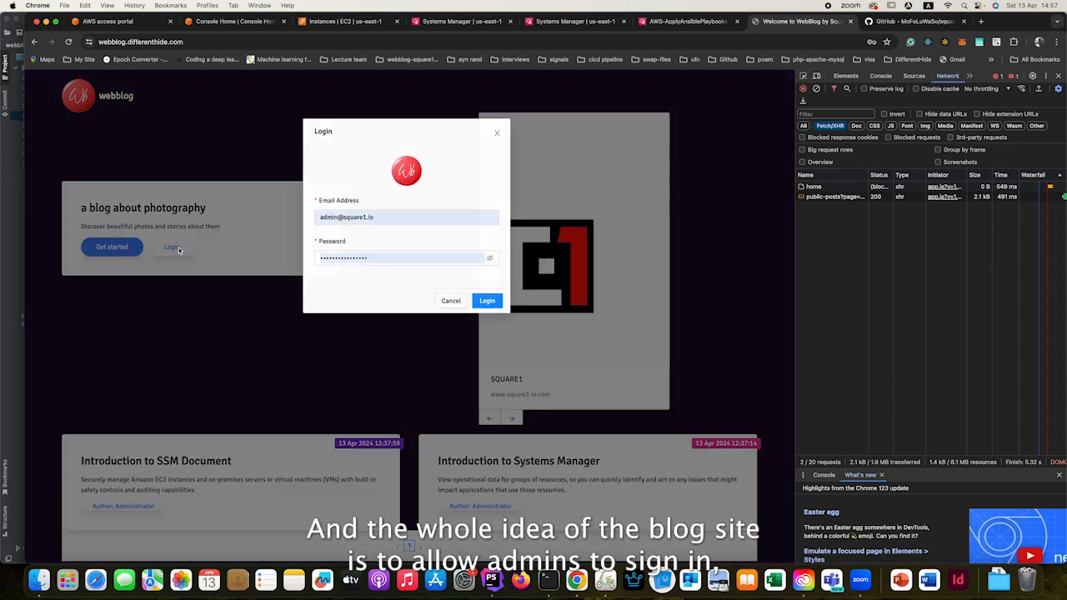
{"action": "left_click", "coordinate": [489, 302]}
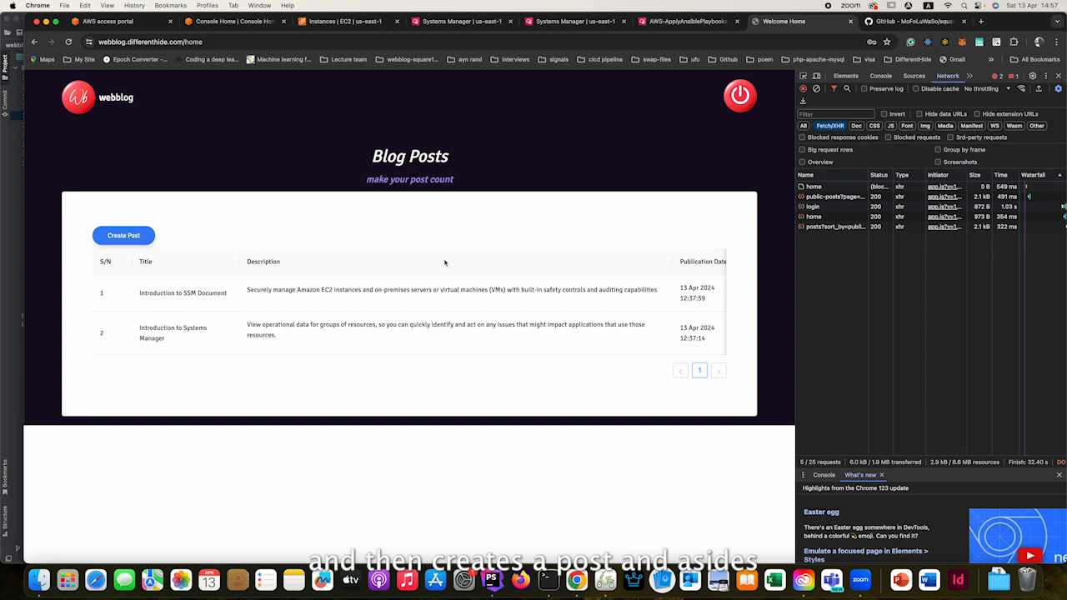
Step: Return to the webblog home page and browse through the slides of its image carousel
{"action": "left_click", "coordinate": [73, 95]}
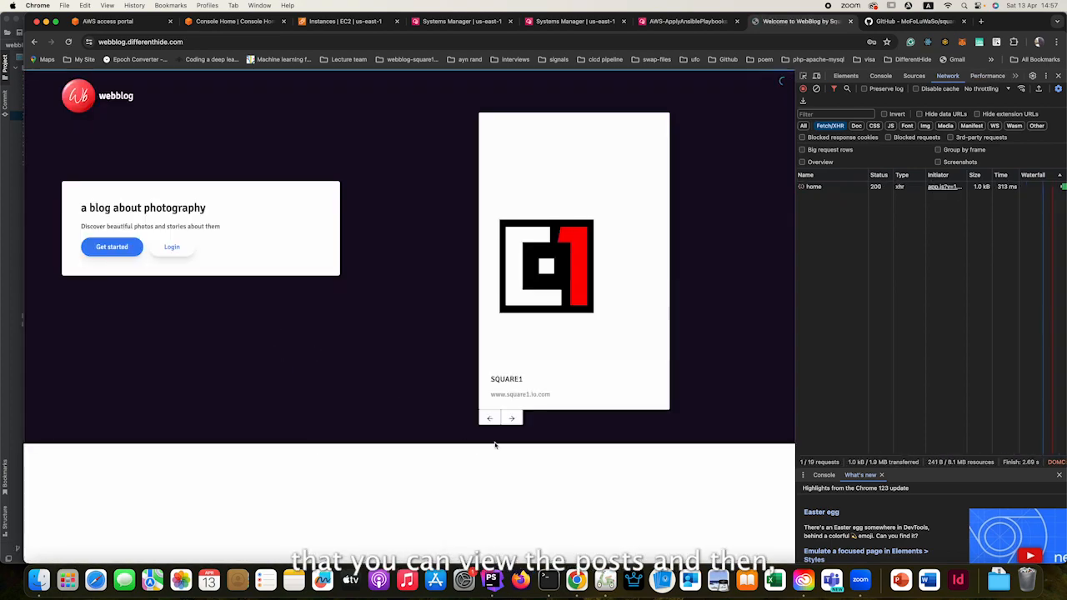
{"action": "left_click", "coordinate": [512, 418]}
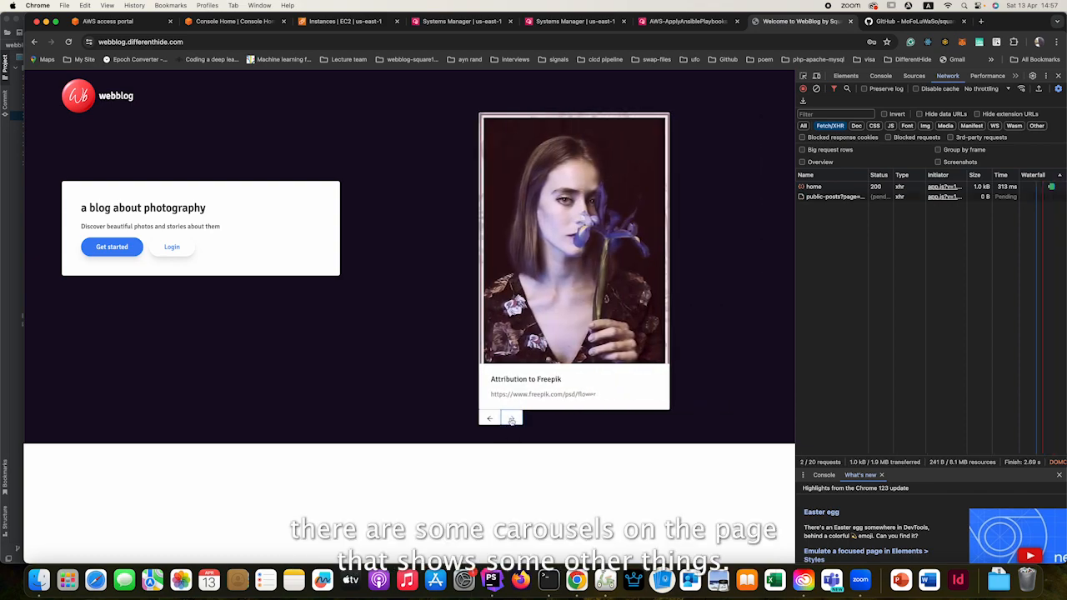
{"action": "left_click", "coordinate": [512, 420]}
{"action": "left_click", "coordinate": [512, 420]}
{"action": "left_click", "coordinate": [512, 420]}
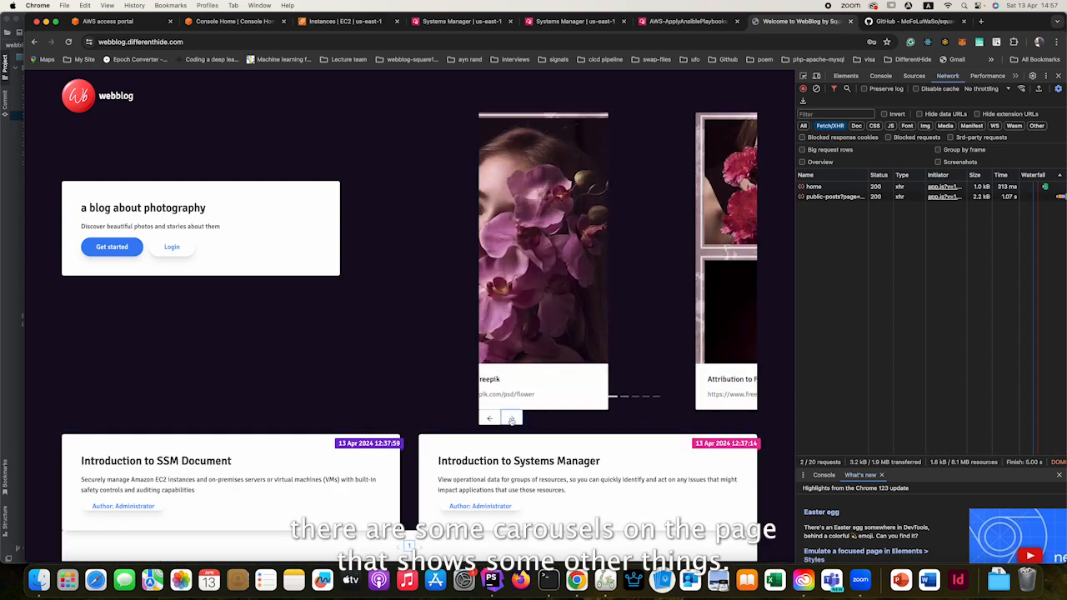
{"action": "left_click", "coordinate": [512, 421]}
{"action": "left_click", "coordinate": [511, 421]}
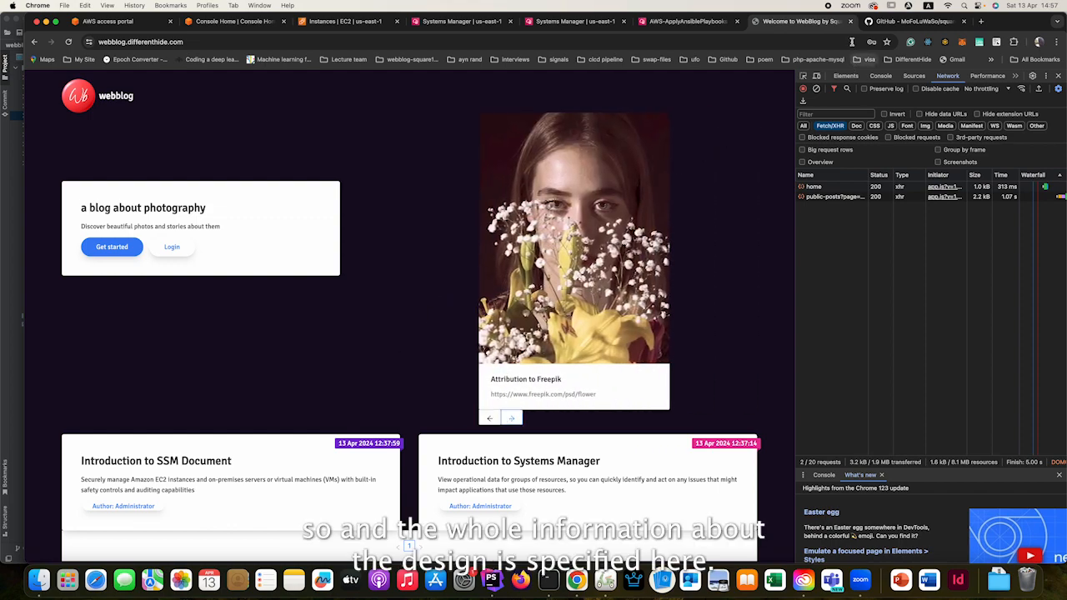
Step: Open Square1-WebBlog Requirements Document.pdf in the square1-test GitHub repository and read its Background and Case Study sections
{"action": "left_click", "coordinate": [884, 21]}
{"action": "scroll", "coordinate": [302, 520], "scroll_direction": "down", "scroll_amount": 1}
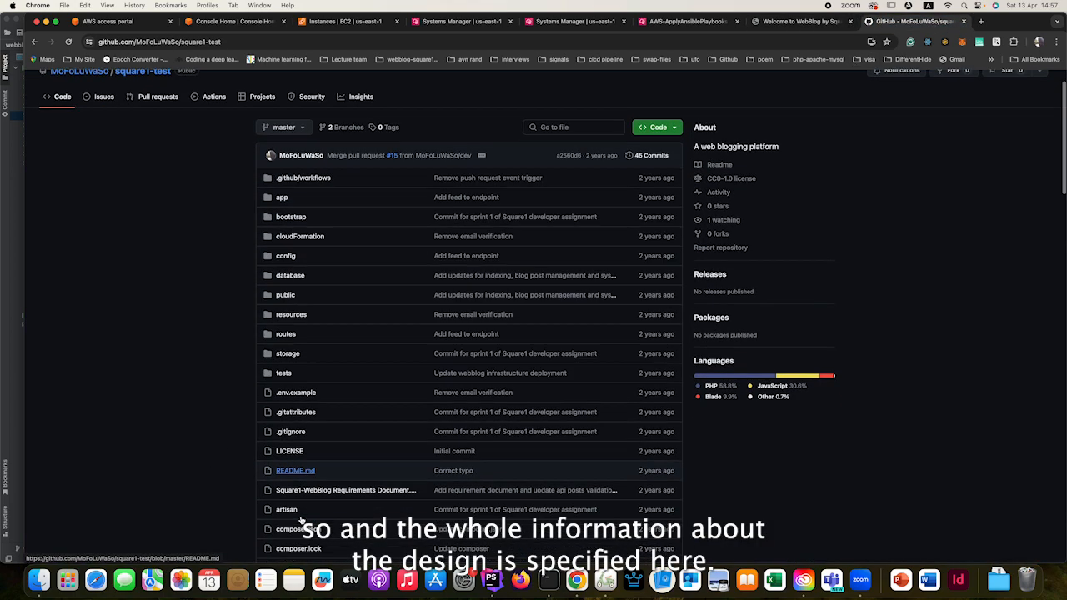
{"action": "scroll", "coordinate": [302, 520], "scroll_direction": "down", "scroll_amount": 1}
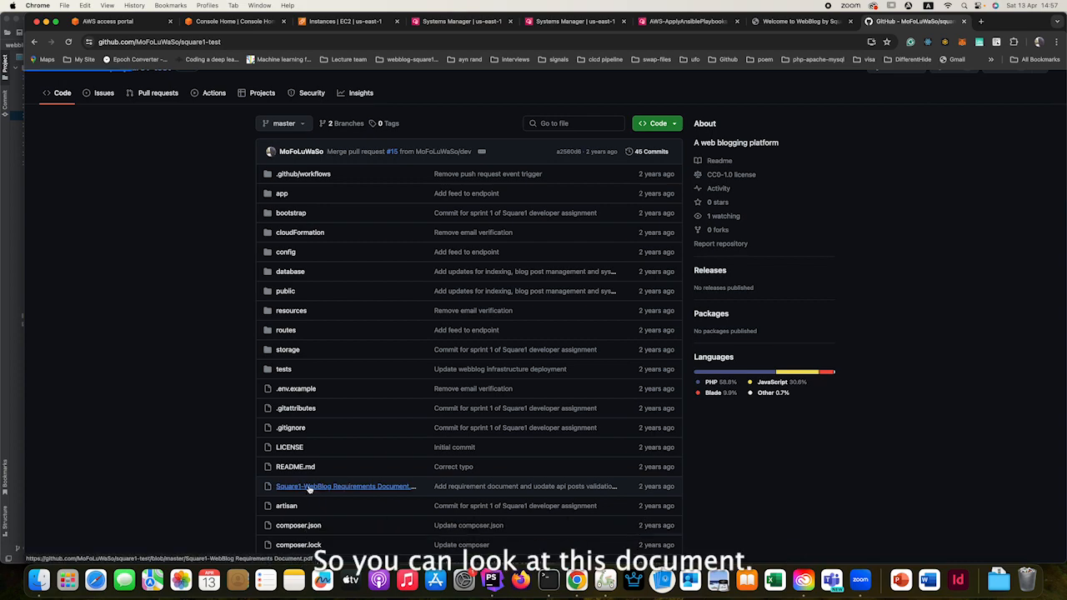
{"action": "left_click", "coordinate": [309, 487]}
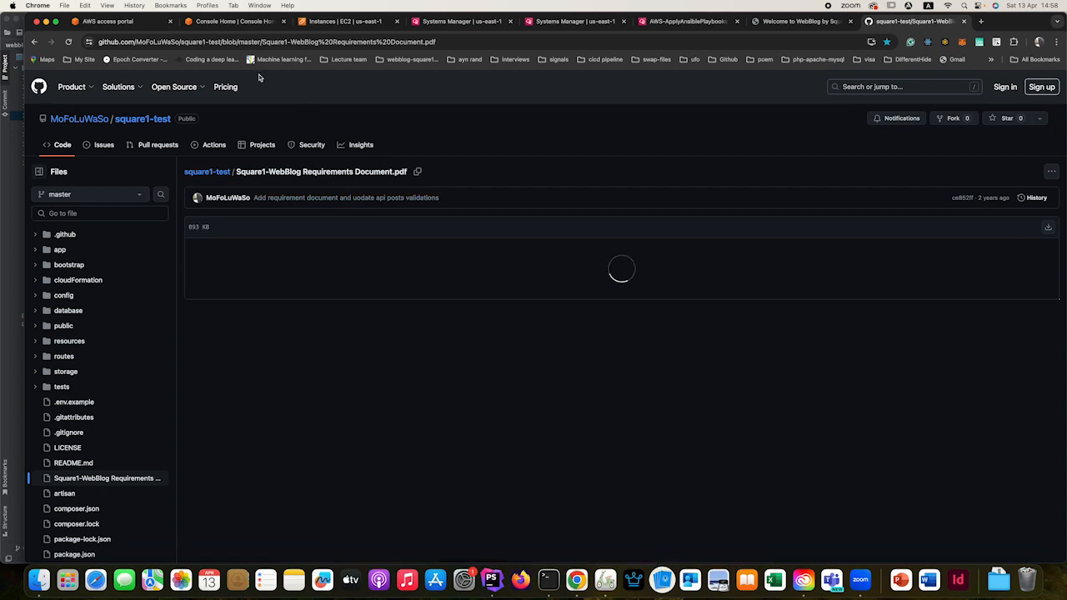
{"action": "scroll", "coordinate": [557, 392], "scroll_direction": "down", "scroll_amount": 10}
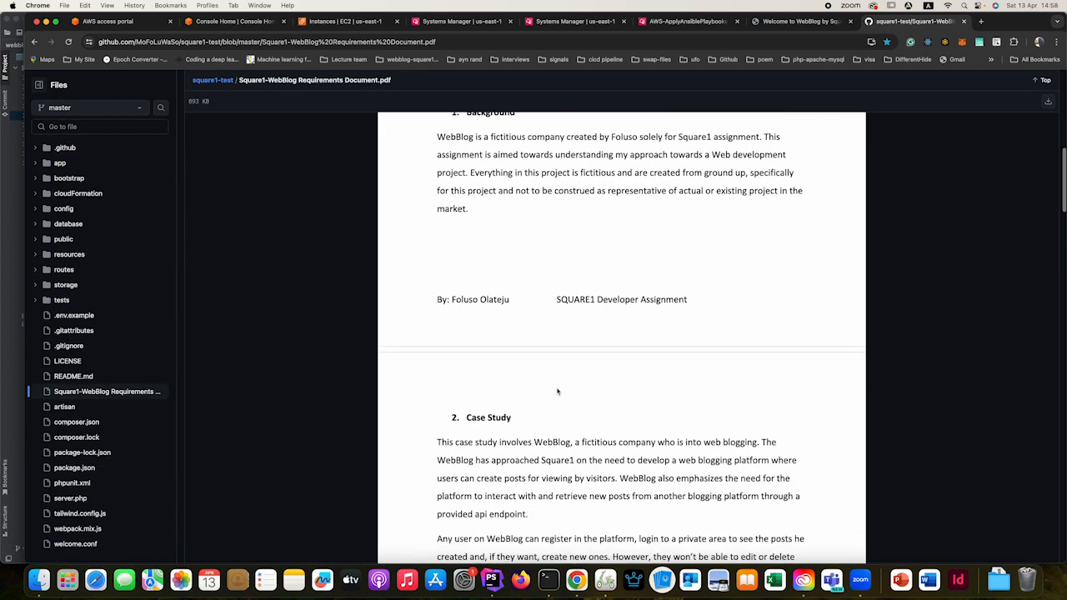
Step: Skim the rest of the requirements document, from the stakeholder summary to the architecture diagrams under Technology Validation
{"action": "scroll", "coordinate": [557, 391], "scroll_direction": "down", "scroll_amount": 10}
{"action": "scroll", "coordinate": [558, 391], "scroll_direction": "down", "scroll_amount": 10}
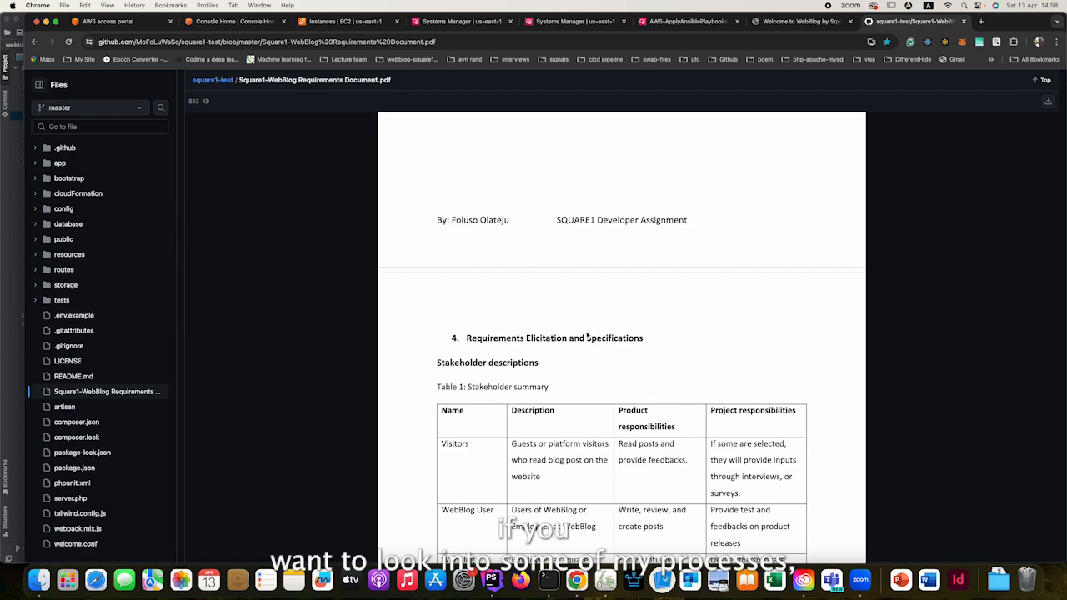
{"action": "scroll", "coordinate": [586, 335], "scroll_direction": "down", "scroll_amount": 15}
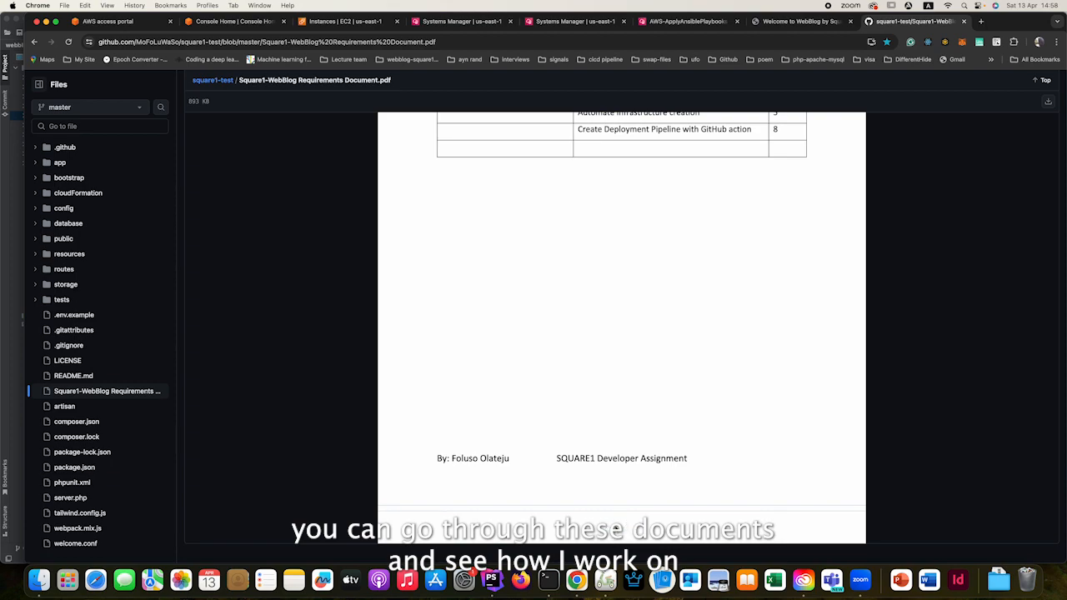
{"action": "scroll", "coordinate": [616, 432], "scroll_direction": "down", "scroll_amount": 20}
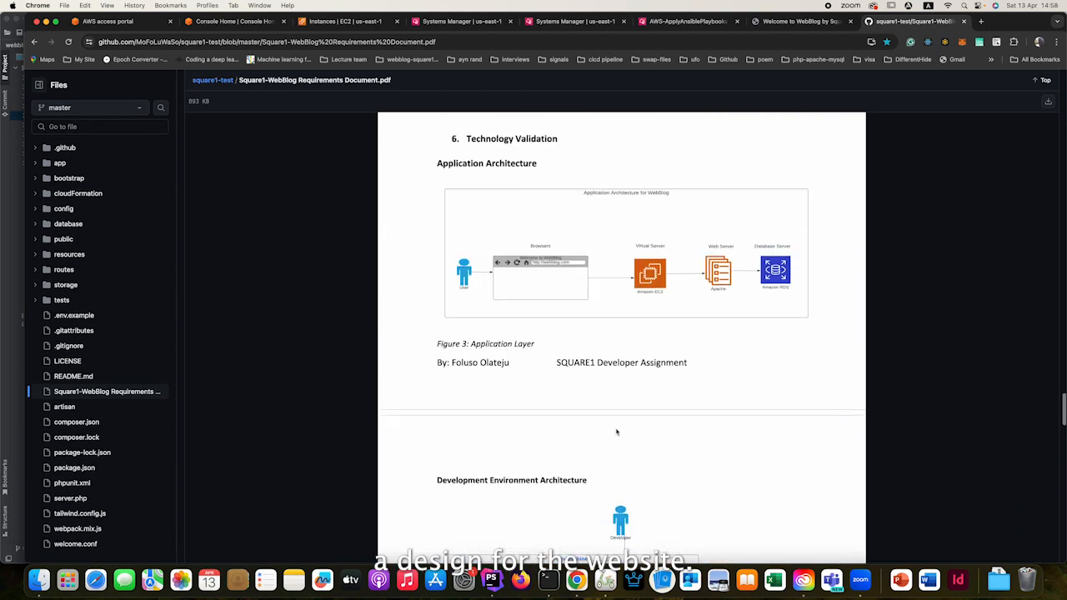
{"action": "scroll", "coordinate": [616, 432], "scroll_direction": "up", "scroll_amount": 5}
{"action": "scroll", "coordinate": [592, 343], "scroll_direction": "down", "scroll_amount": 8}
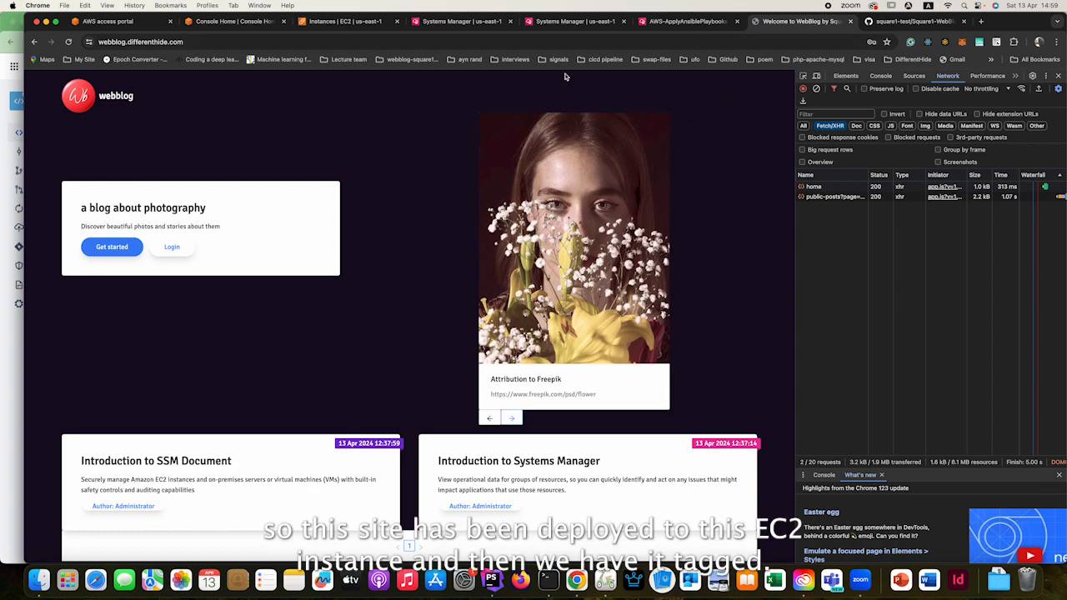
Step: Return to the EC2 instance and examine its tags, highlighting the ServerType and Name entries
{"action": "left_click", "coordinate": [325, 22]}
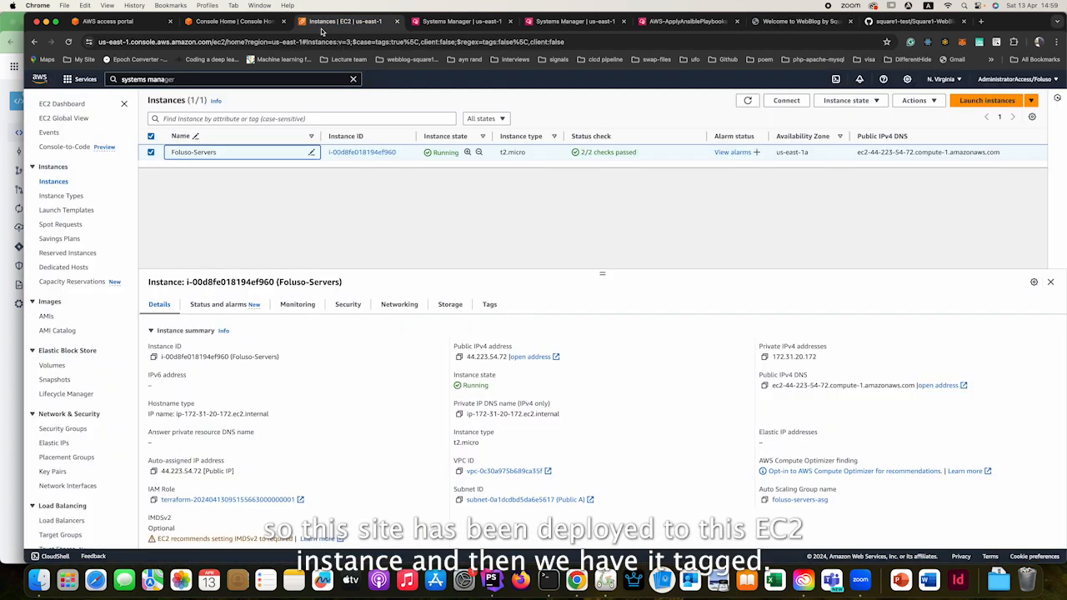
{"action": "left_click", "coordinate": [489, 305]}
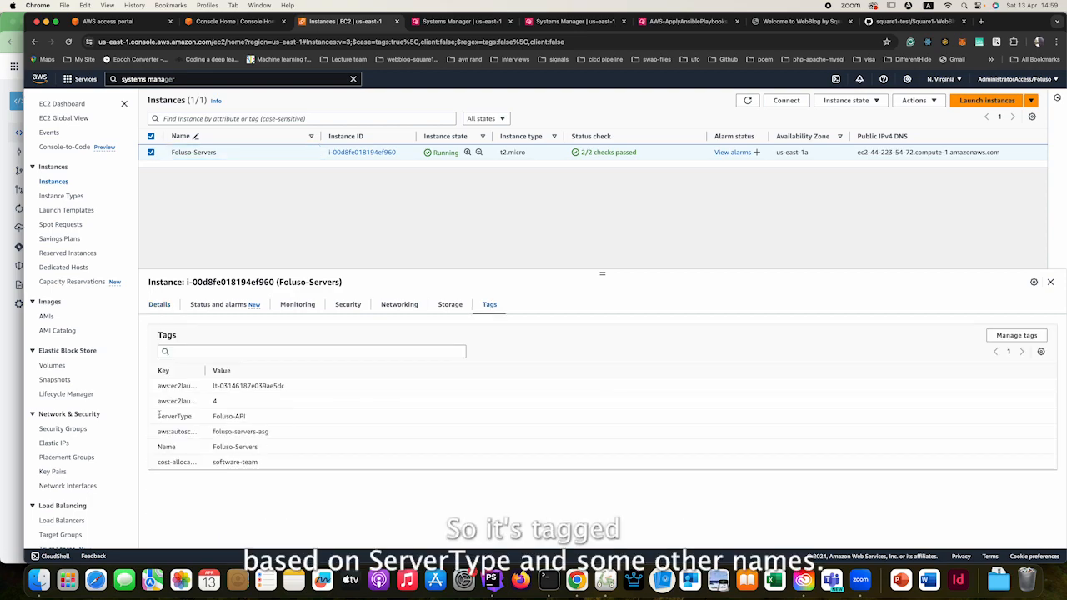
{"action": "left_click_drag", "start_coordinate": [158, 414], "coordinate": [271, 415]}
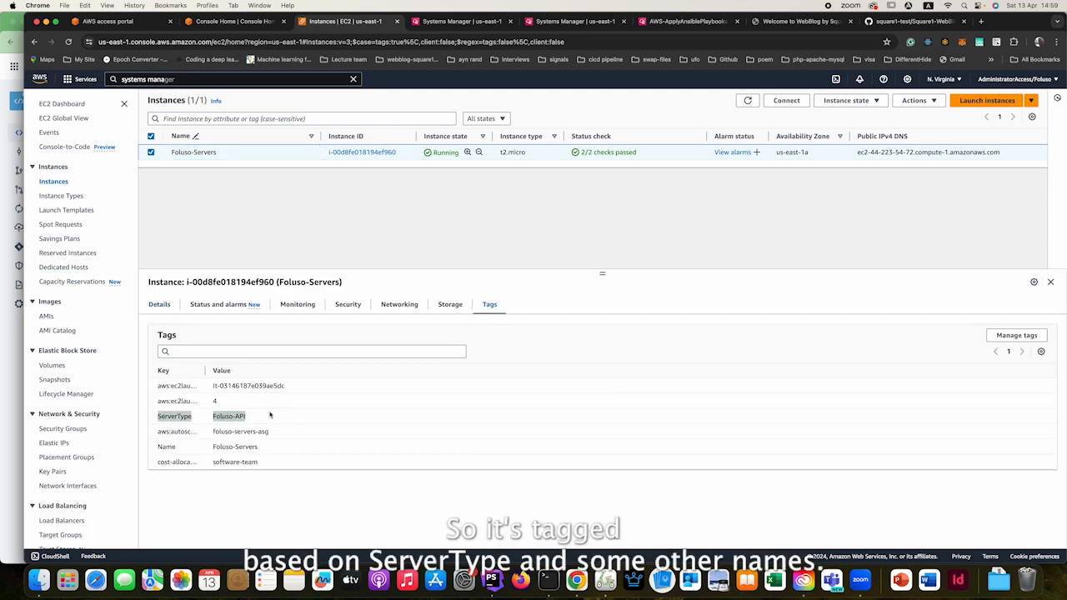
{"action": "double_click", "coordinate": [163, 447]}
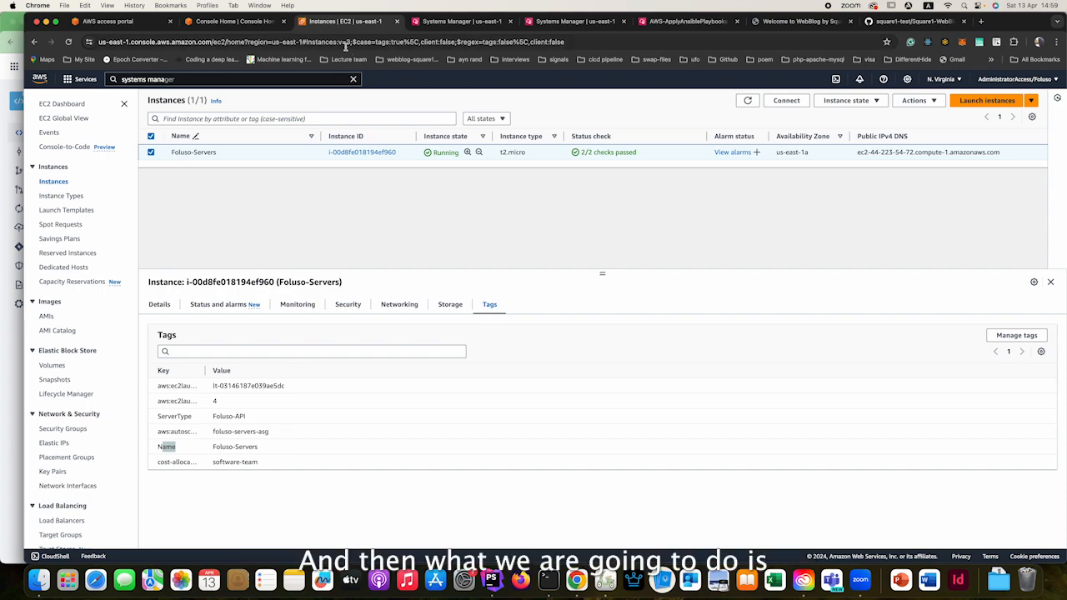
Step: In the Run Command form for AWS-RunShellScript, enter the commands "sudo su" and "systemctl stop httpd.service" on separate lines
{"action": "left_click", "coordinate": [445, 24]}
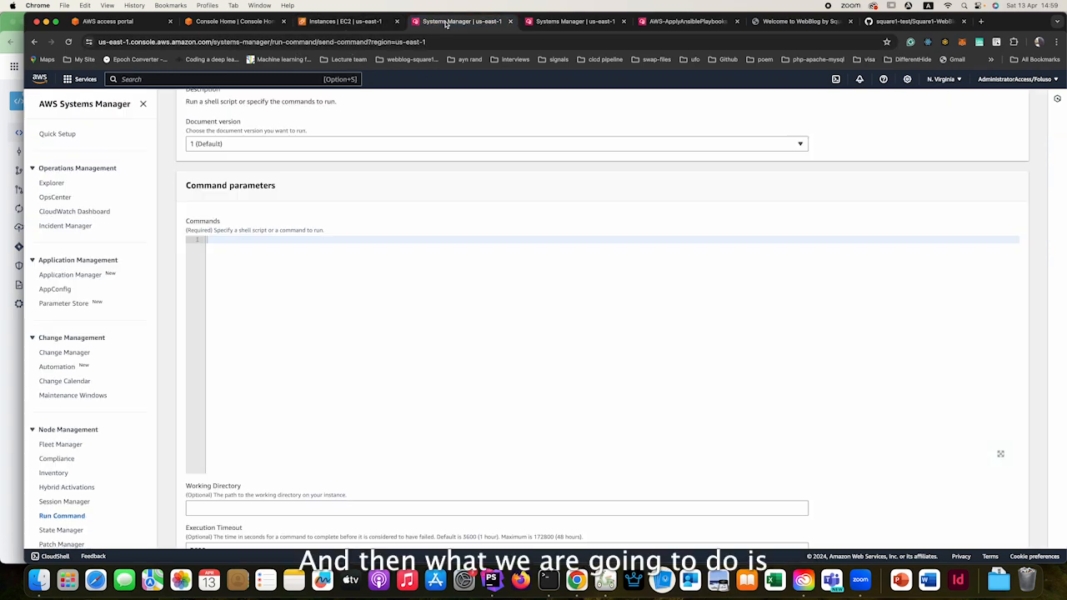
{"action": "scroll", "coordinate": [198, 277], "scroll_direction": "up", "scroll_amount": 4}
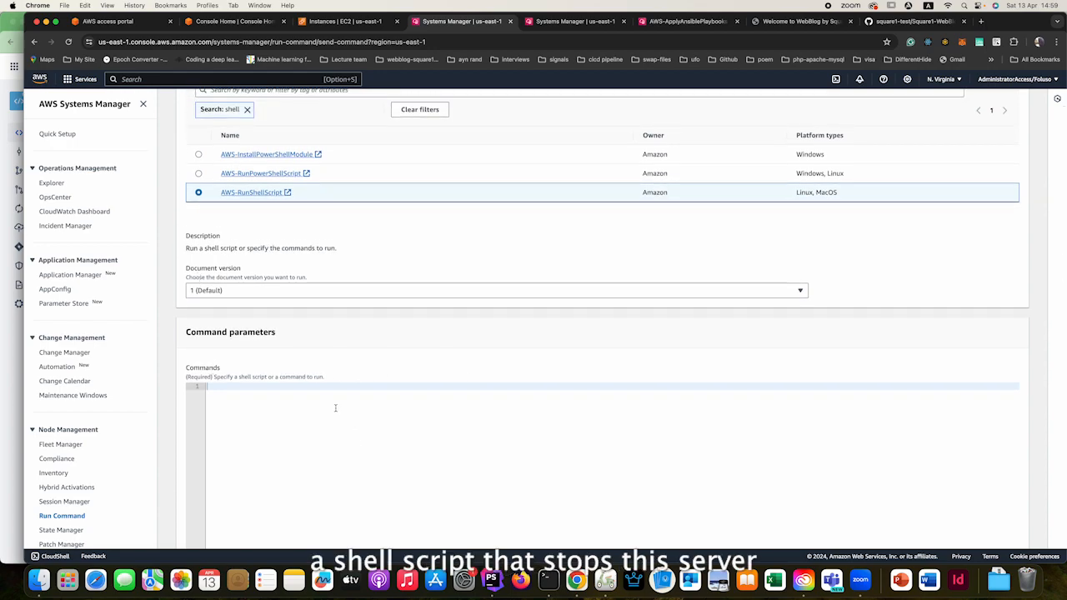
{"action": "left_click", "coordinate": [796, 21]}
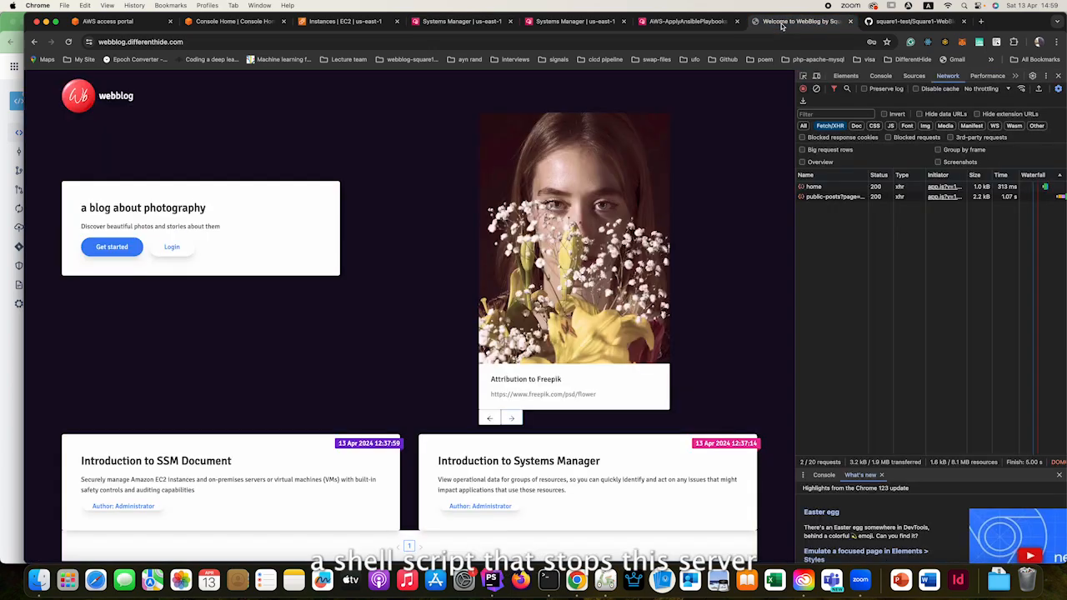
{"action": "left_click", "coordinate": [476, 21]}
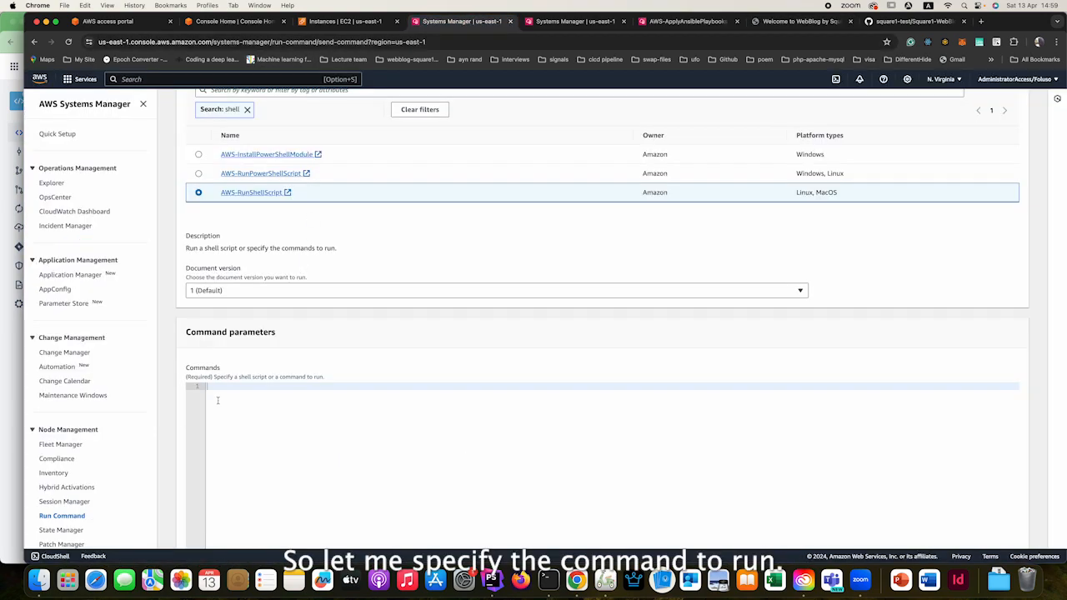
{"action": "scroll", "coordinate": [245, 395], "scroll_direction": "up", "scroll_amount": 1}
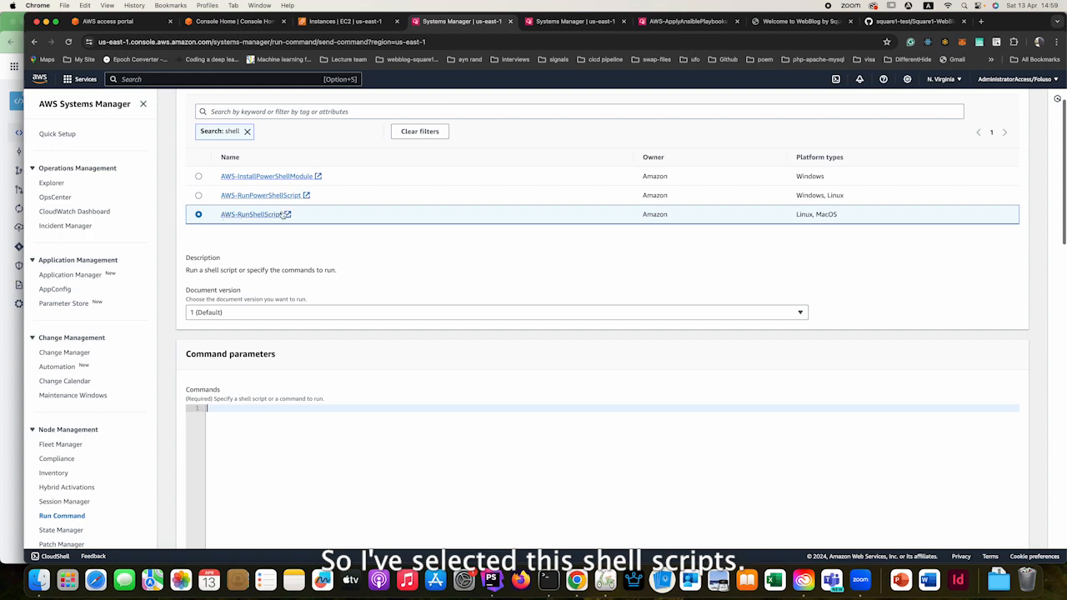
{"action": "scroll", "coordinate": [238, 415], "scroll_direction": "down", "scroll_amount": 1}
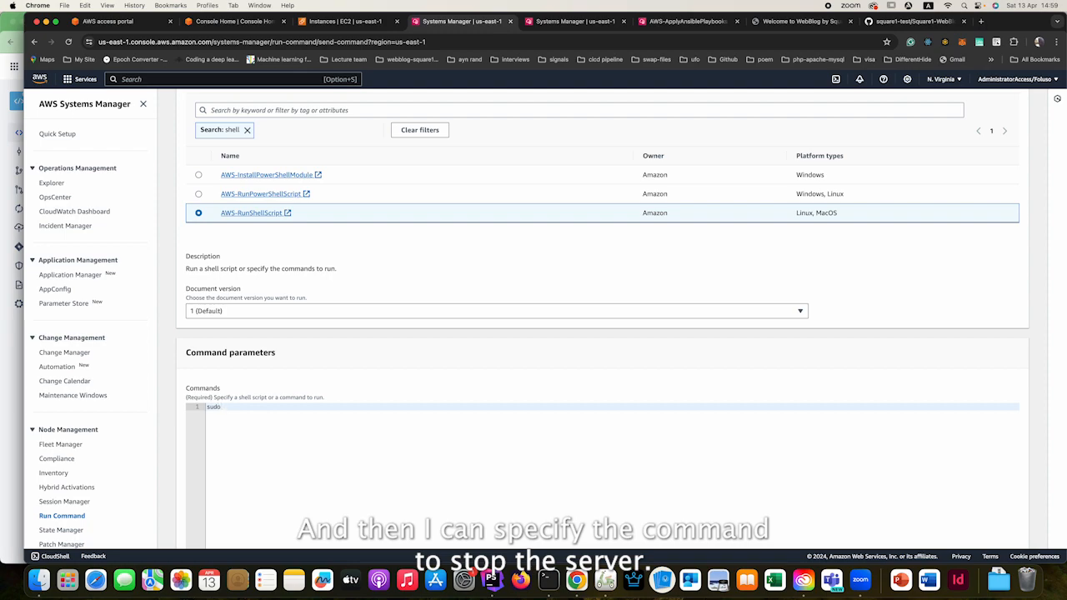
{"action": "key", "text": "Return"}
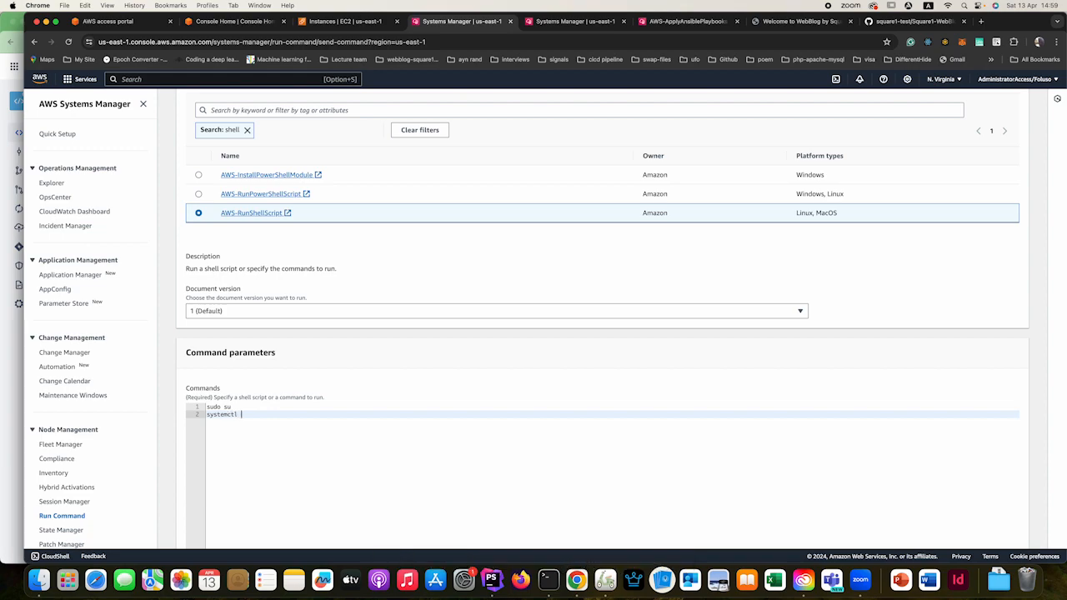
{"action": "type", "text": "stop"}
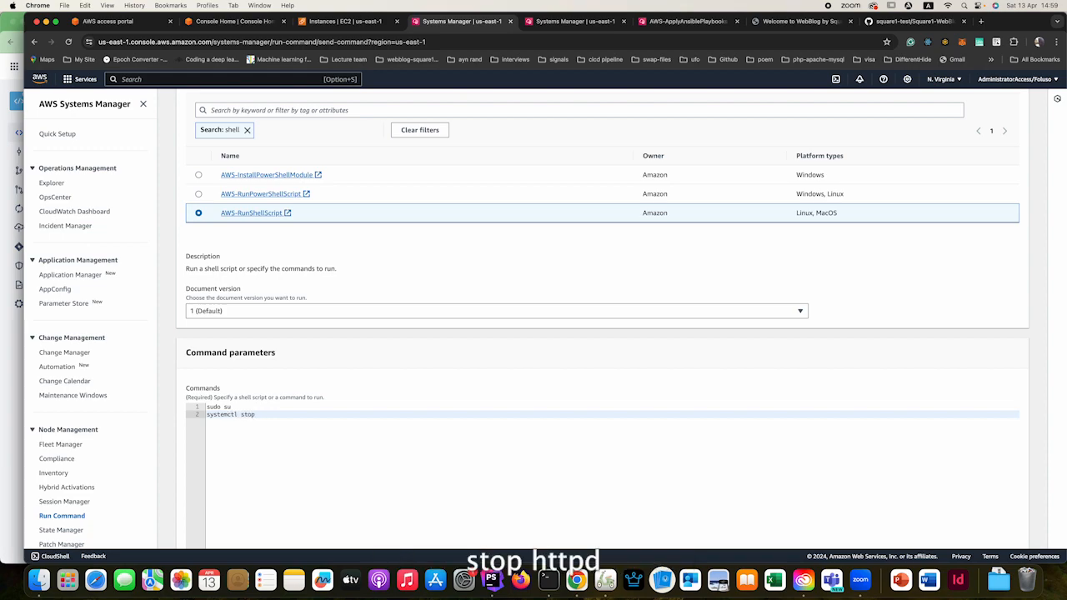
{"action": "type", "text": " httpd.service"}
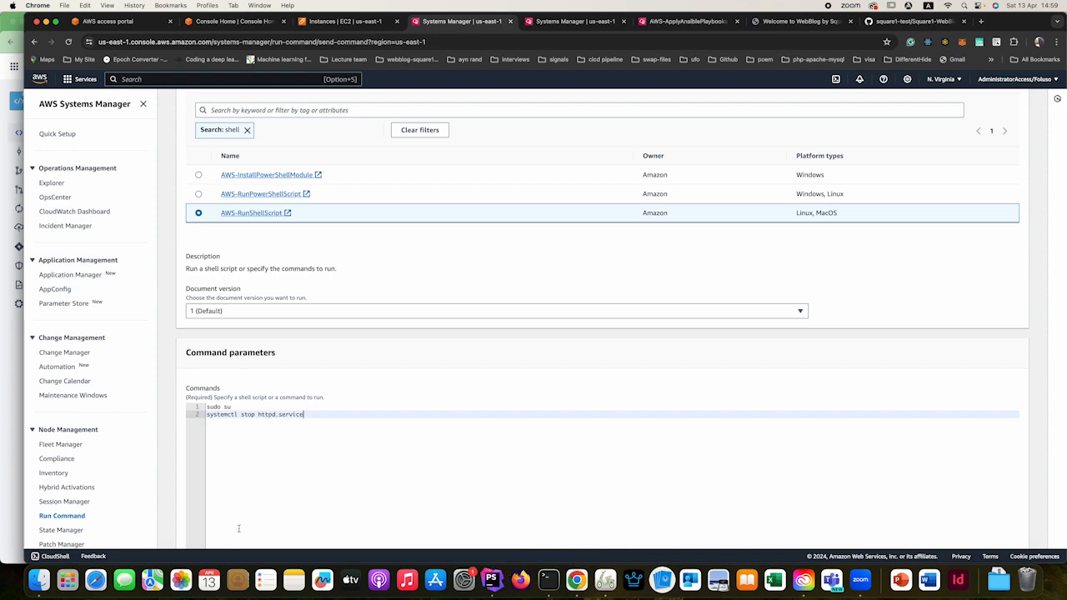
Step: Copy the ServerType tag key from the EC2 instance's tags into the tag key of the command's target selection
{"action": "scroll", "coordinate": [236, 528], "scroll_direction": "down", "scroll_amount": 10}
{"action": "scroll", "coordinate": [230, 447], "scroll_direction": "down", "scroll_amount": 3}
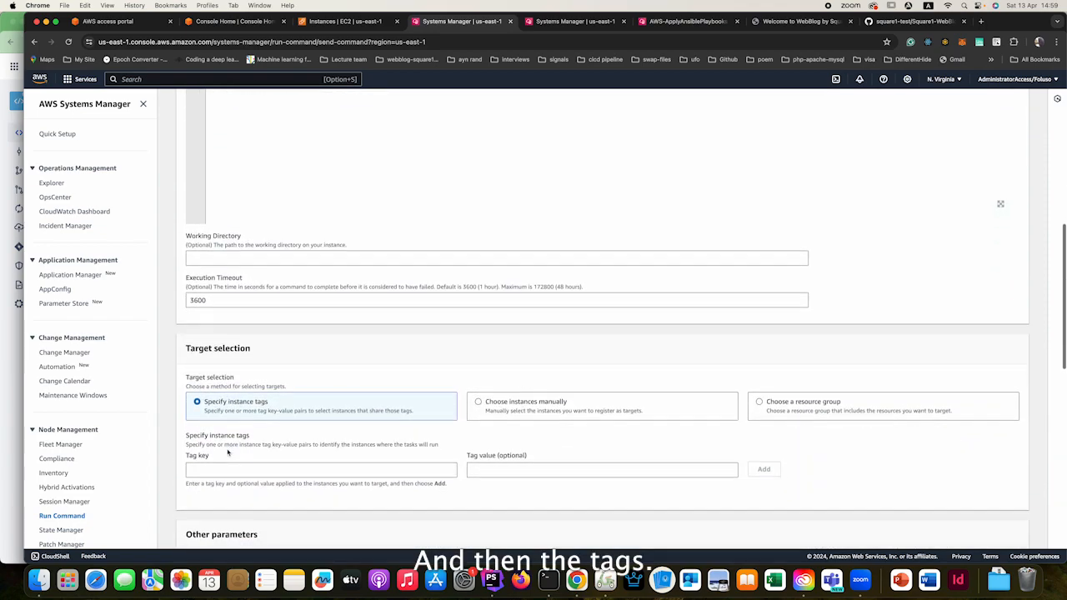
{"action": "left_click", "coordinate": [257, 446]}
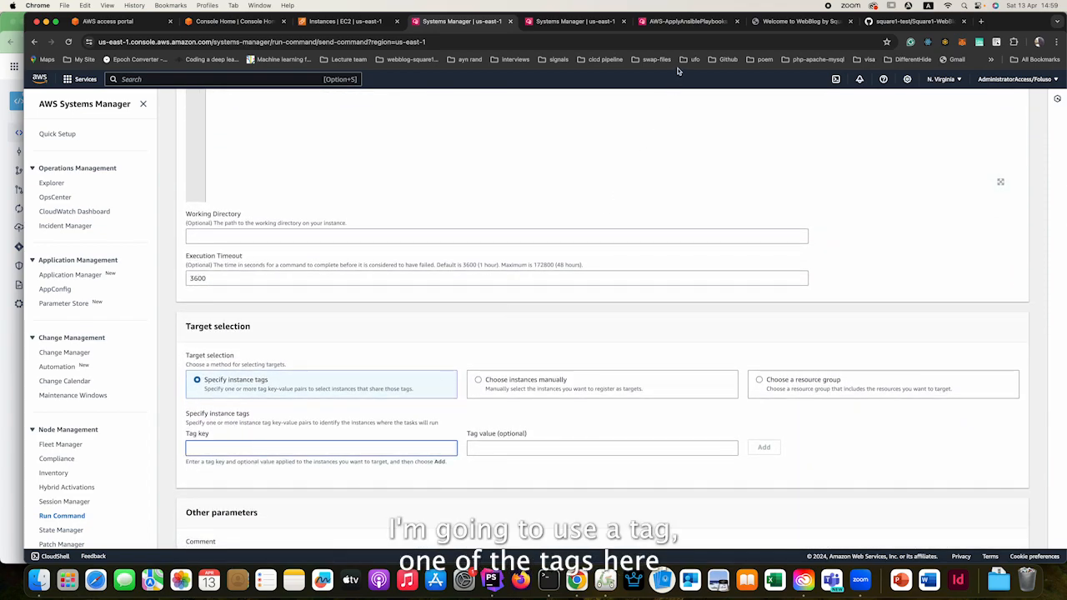
{"action": "left_click", "coordinate": [359, 29]}
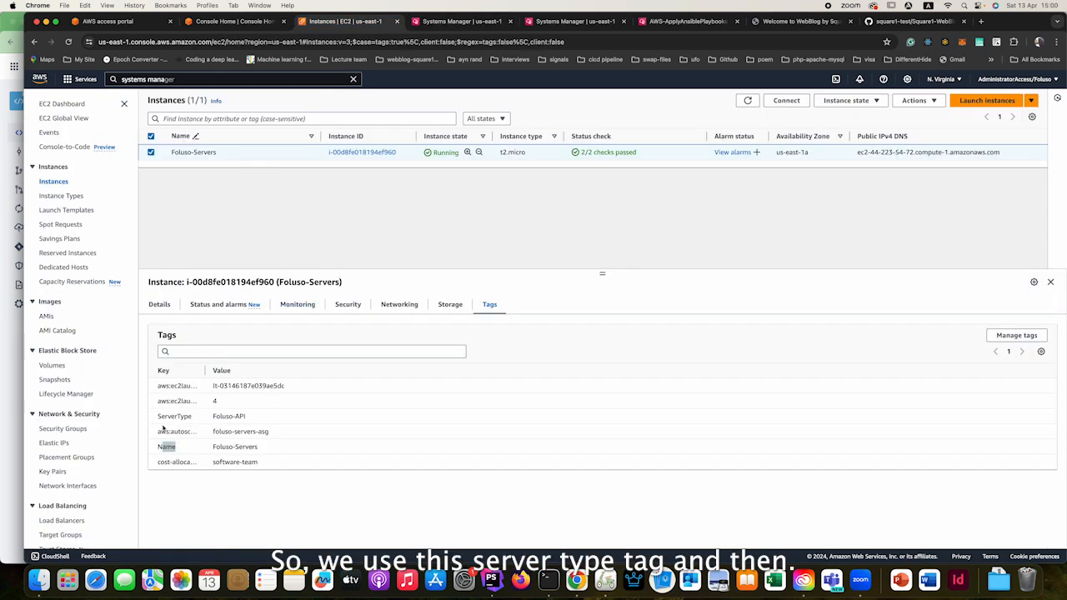
{"action": "double_click", "coordinate": [171, 416]}
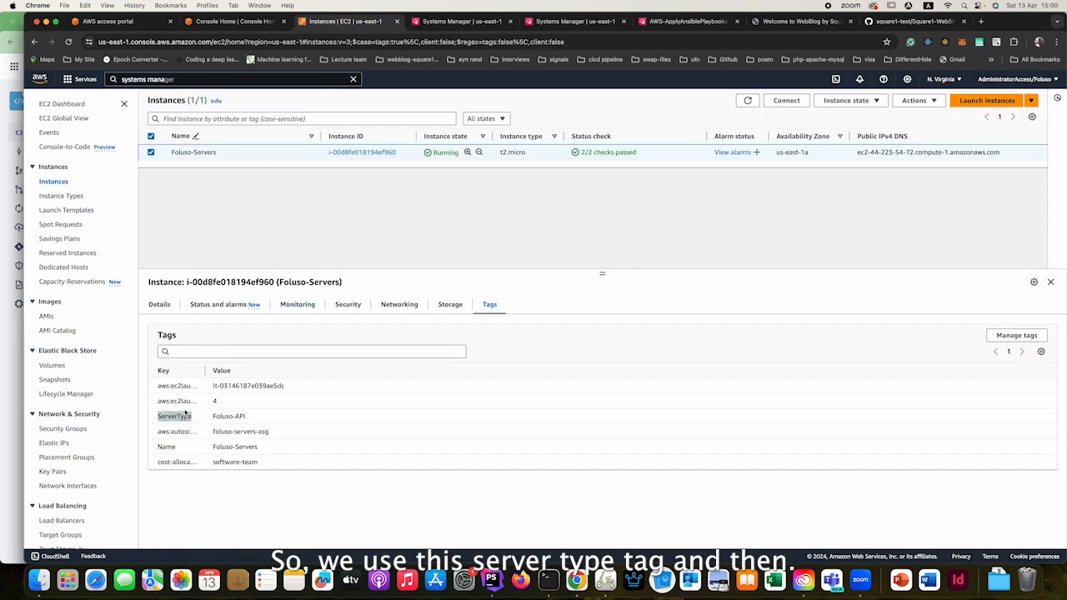
{"action": "key", "text": "super+c"}
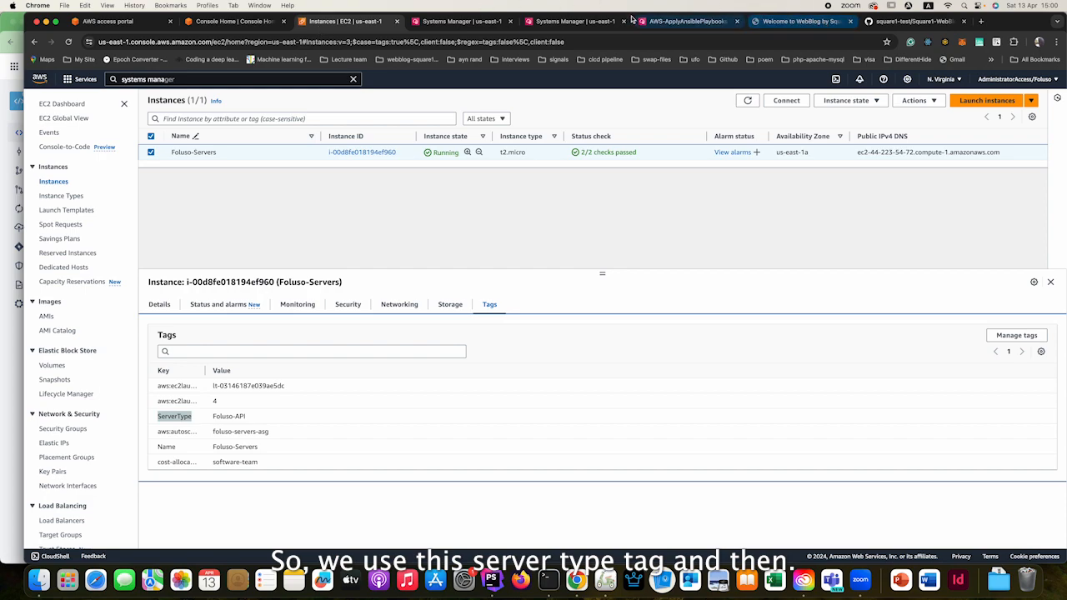
{"action": "left_click", "coordinate": [461, 21]}
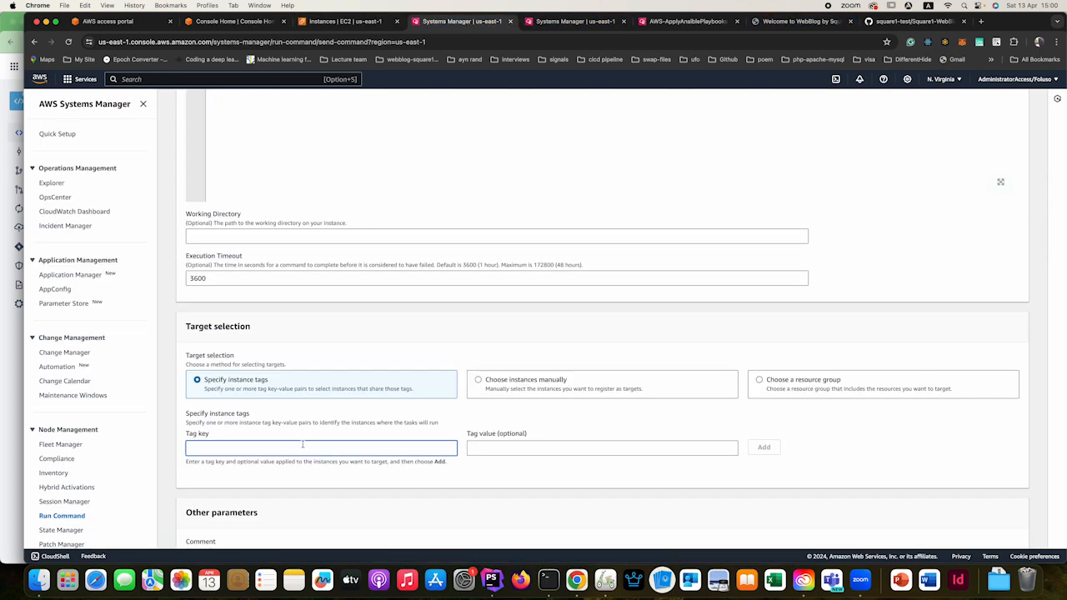
{"action": "key", "text": "super+v"}
{"action": "key", "text": "Tab"}
{"action": "scroll", "coordinate": [228, 454], "scroll_direction": "down", "scroll_amount": 1}
{"action": "double_click", "coordinate": [203, 436]}
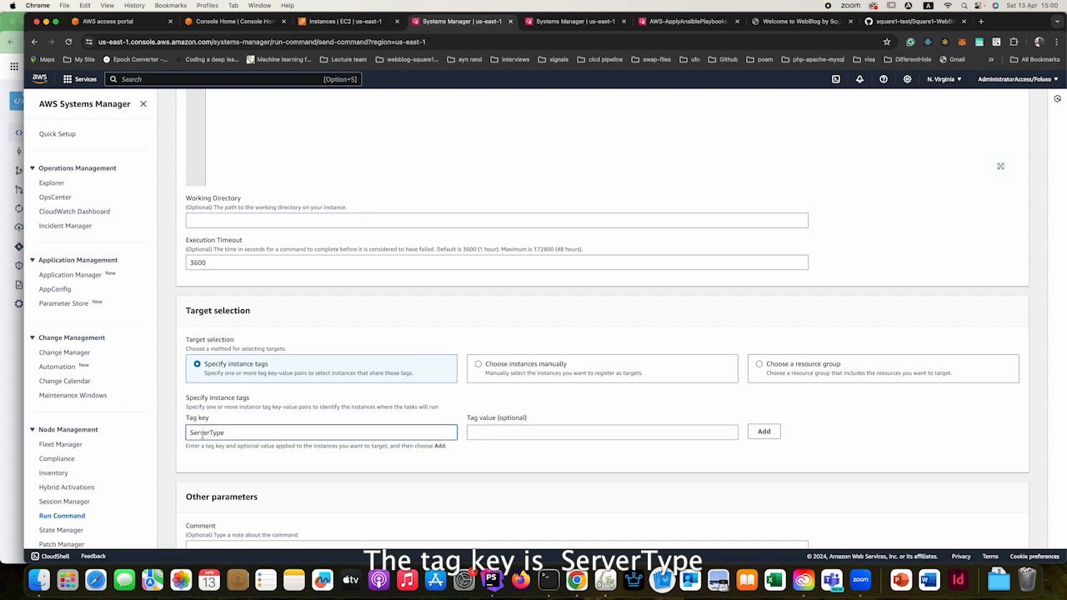
Step: Copy the instance's ServerType tag value into the target's tag value and add the tag pair as a target
{"action": "left_click", "coordinate": [483, 434]}
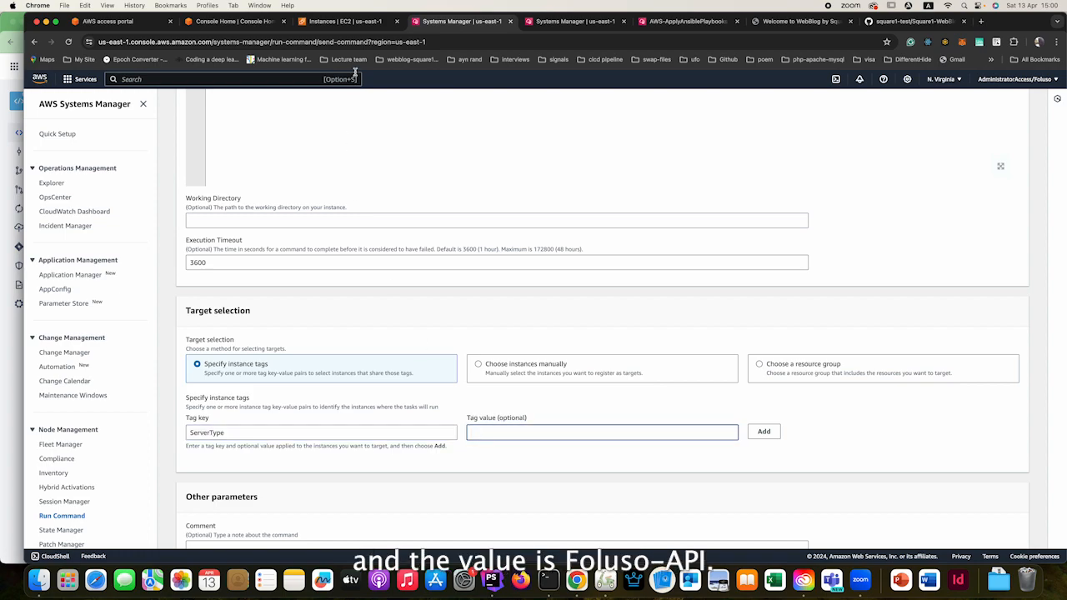
{"action": "left_click", "coordinate": [337, 23]}
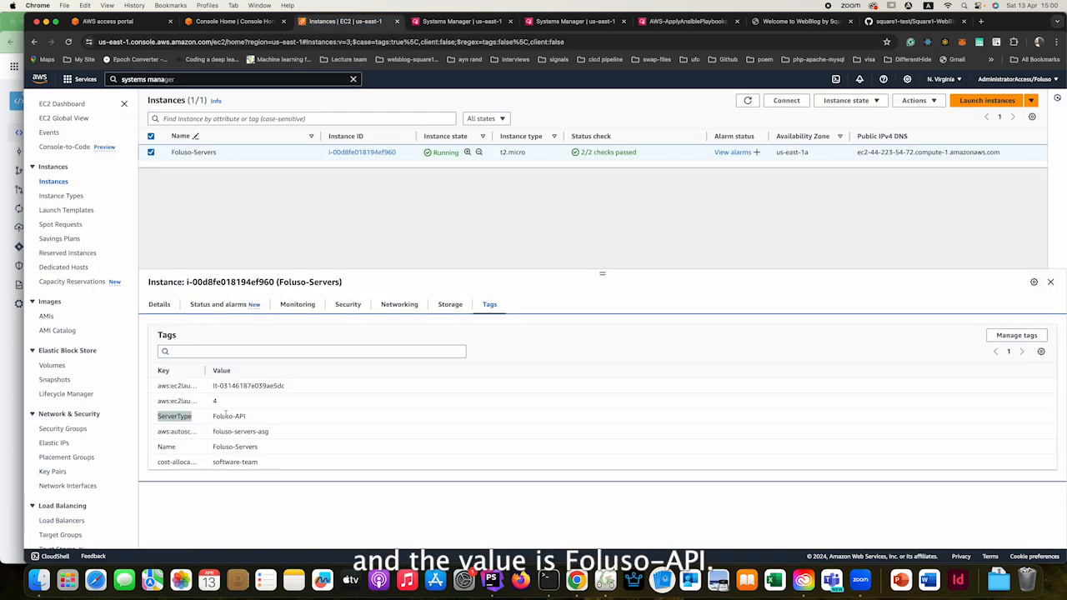
{"action": "left_click_drag", "start_coordinate": [212, 416], "coordinate": [252, 419]}
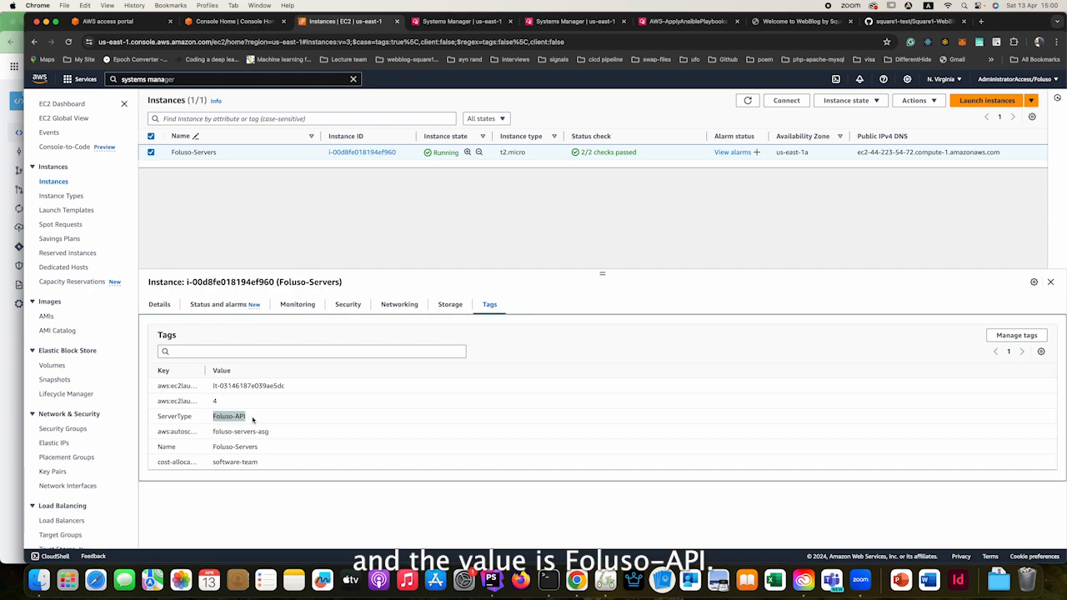
{"action": "left_click", "coordinate": [458, 21]}
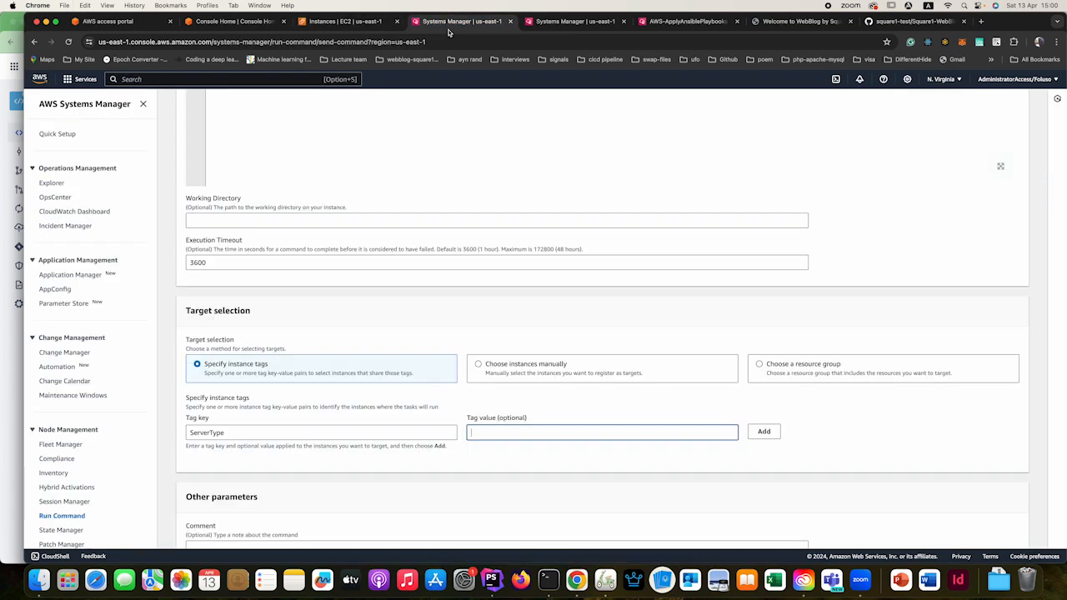
{"action": "key", "text": "super+v"}
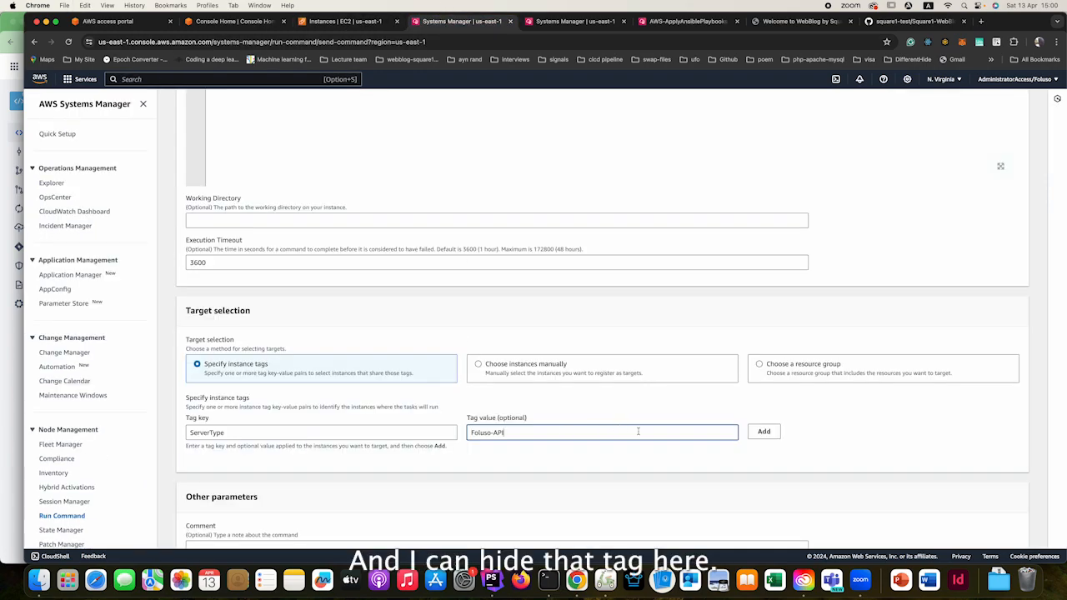
{"action": "left_click", "coordinate": [763, 431]}
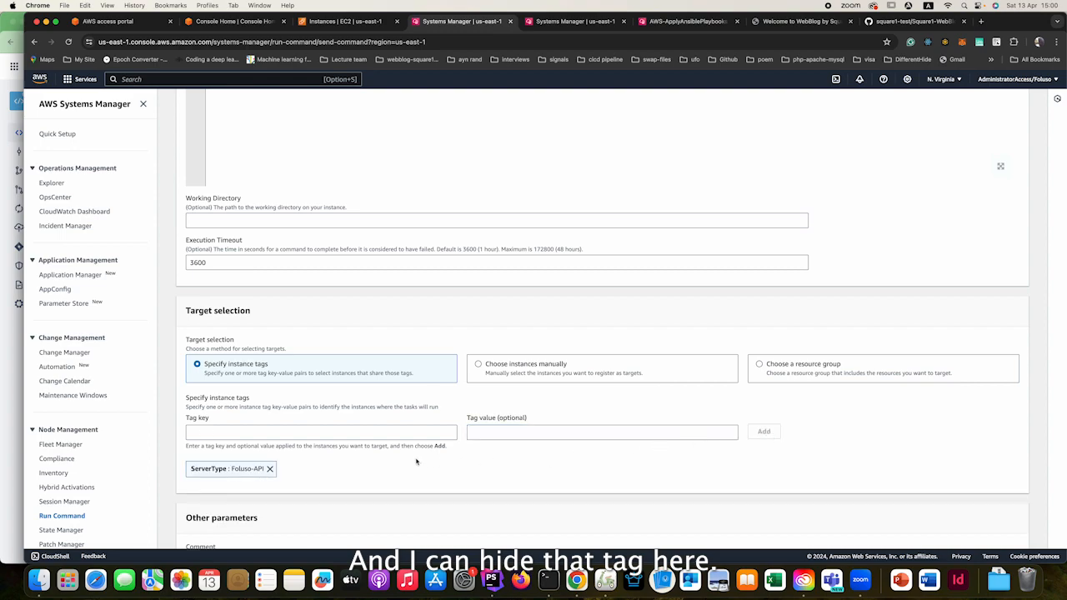
Step: Disable writing the command output to an Amazon S3 bucket
{"action": "scroll", "coordinate": [416, 461], "scroll_direction": "down", "scroll_amount": 10}
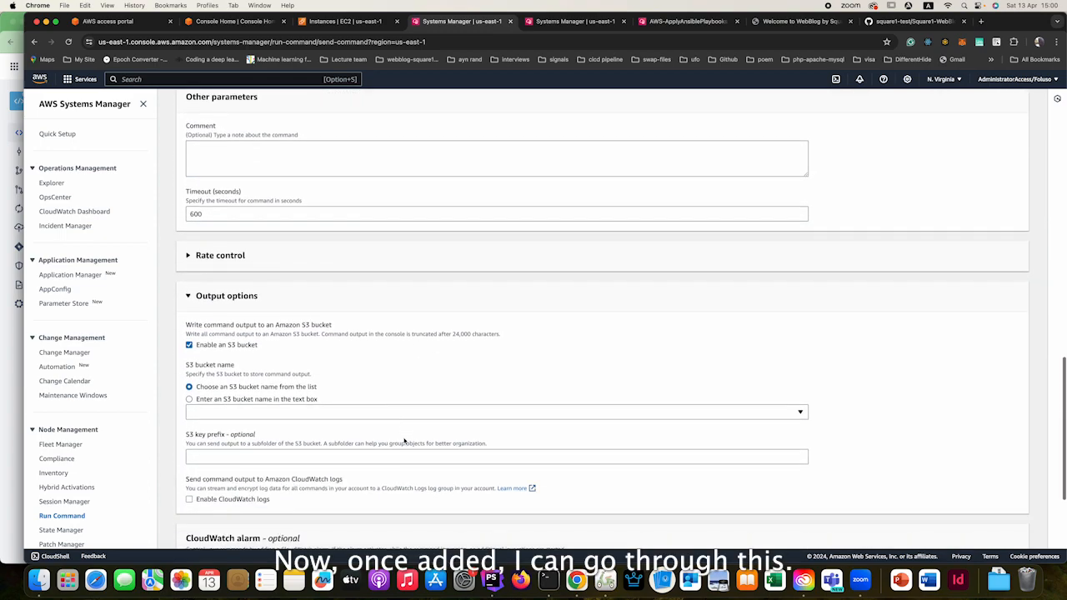
{"action": "scroll", "coordinate": [404, 441], "scroll_direction": "down", "scroll_amount": 3}
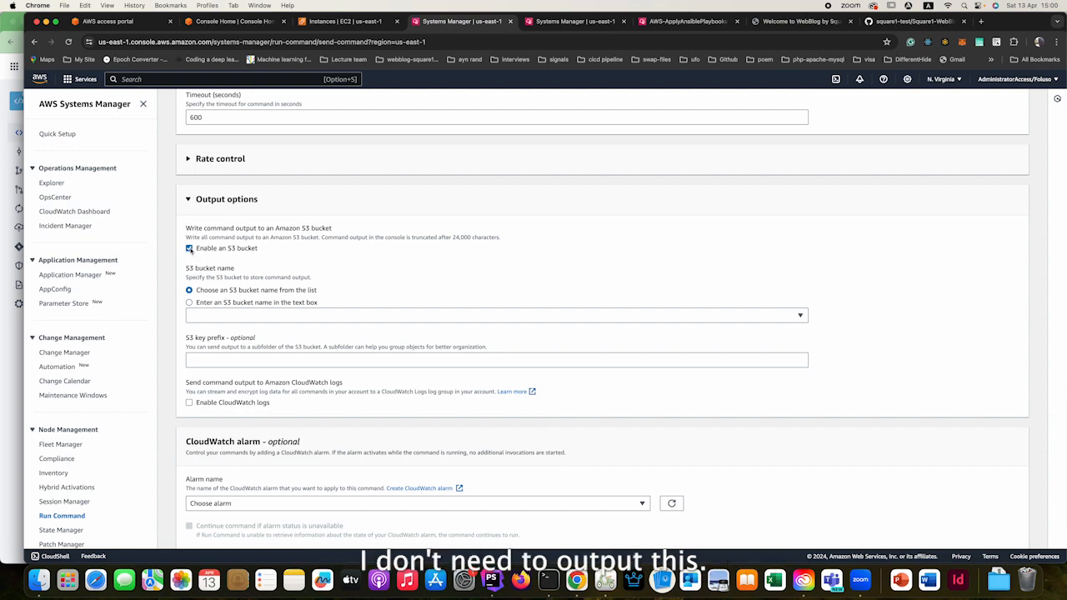
{"action": "left_click", "coordinate": [190, 249]}
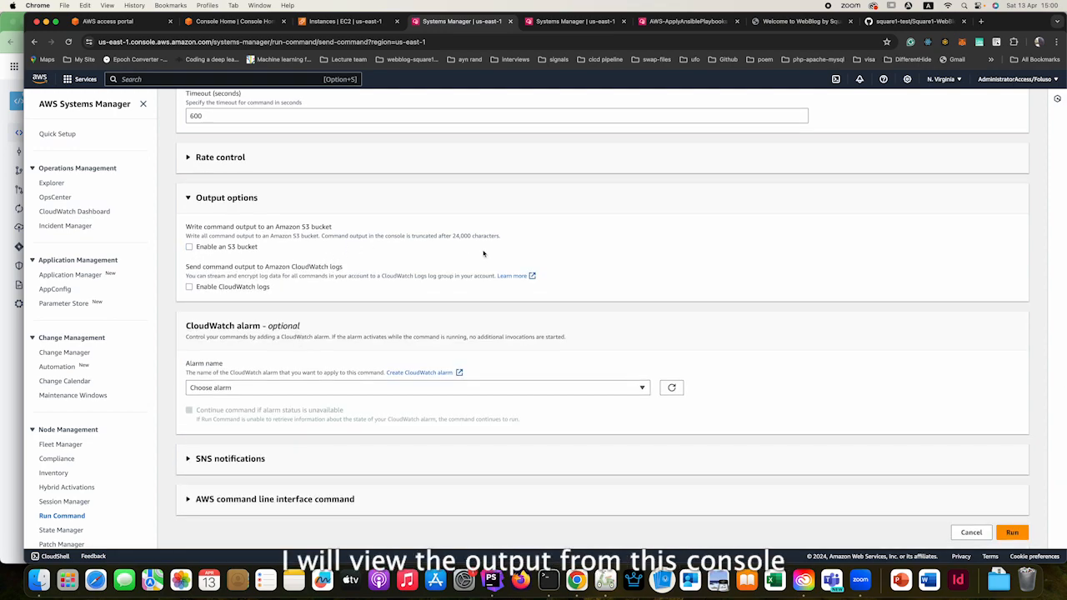
Step: Expand the AWS command line interface command and review the generated aws ssm send-command text for Linux/Unix/OS X
{"action": "left_click", "coordinate": [258, 500]}
{"action": "scroll", "coordinate": [258, 503], "scroll_direction": "down", "scroll_amount": 4}
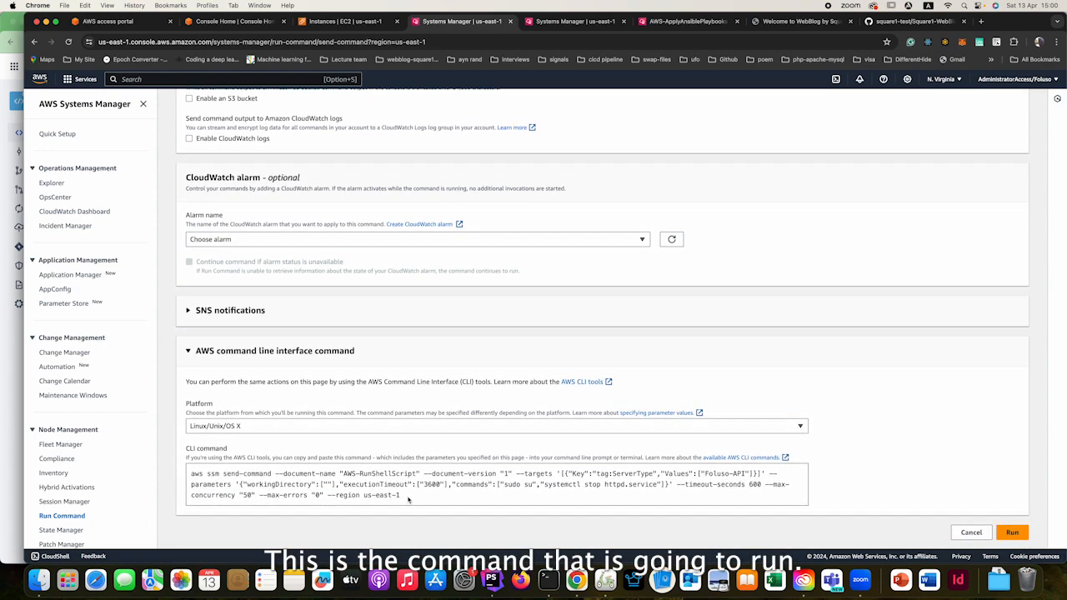
{"action": "left_click_drag", "start_coordinate": [401, 495], "coordinate": [264, 467]}
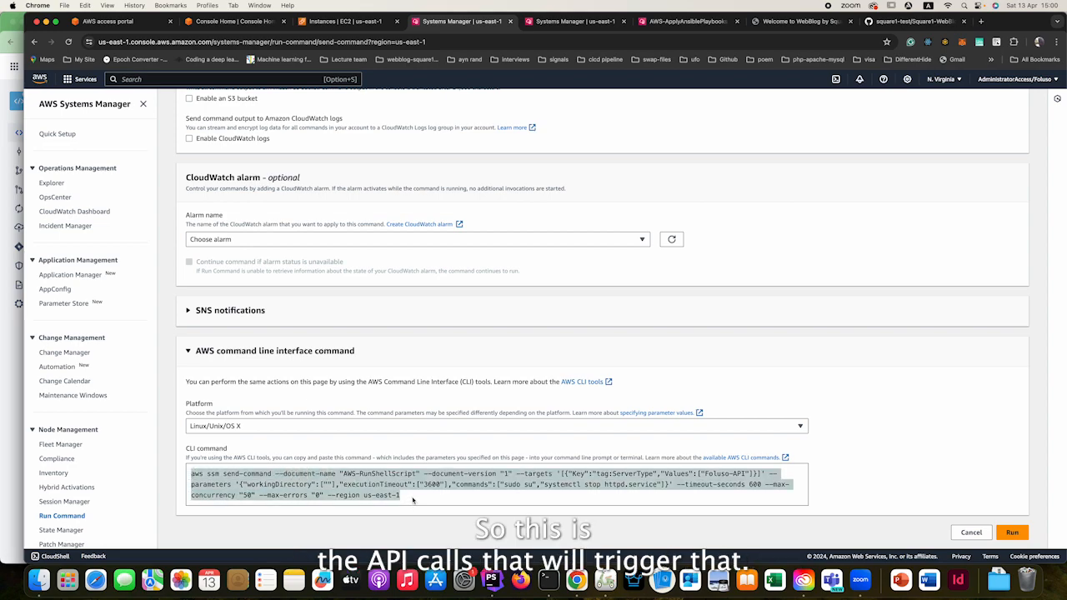
Step: Collapse the AWS command line interface section, run the stop-httpd command and refresh its status
{"action": "left_click", "coordinate": [413, 499]}
{"action": "left_click_drag", "start_coordinate": [414, 499], "coordinate": [199, 450]}
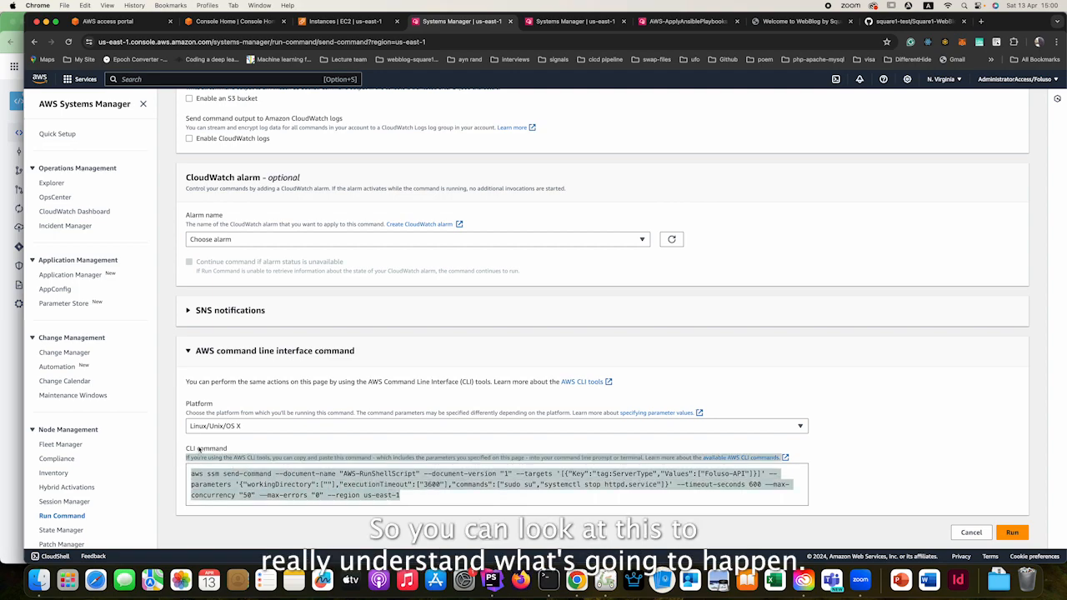
{"action": "left_click", "coordinate": [196, 352]}
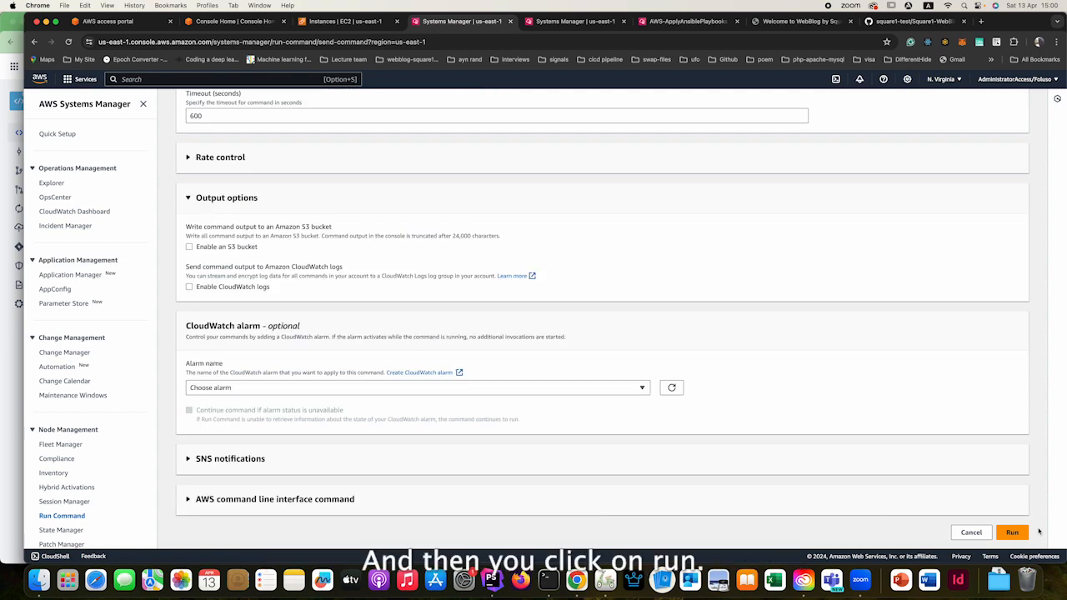
{"action": "left_click", "coordinate": [1016, 533]}
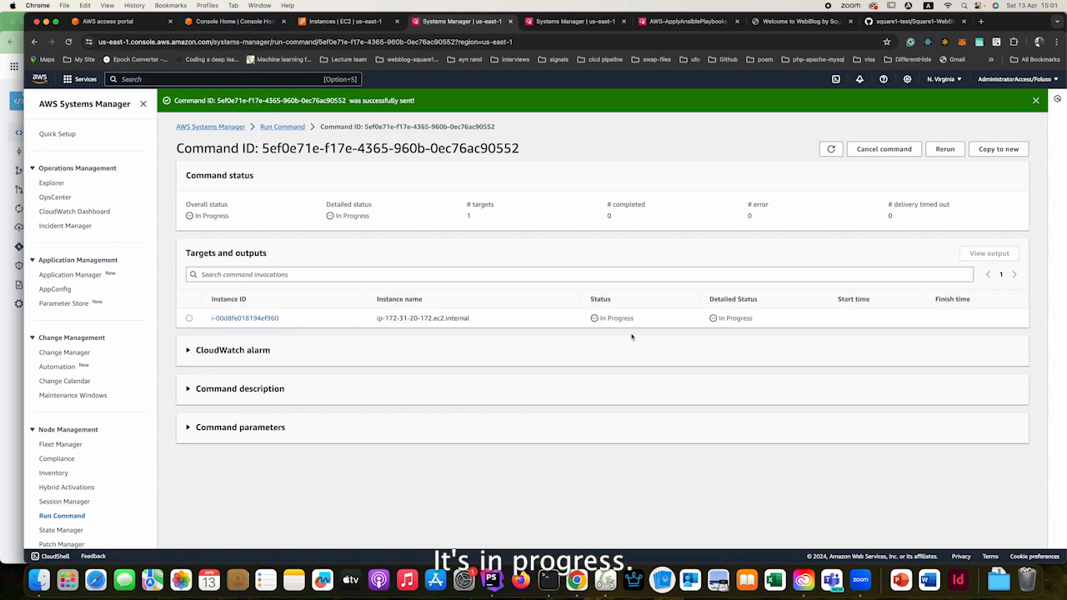
{"action": "left_click", "coordinate": [828, 150]}
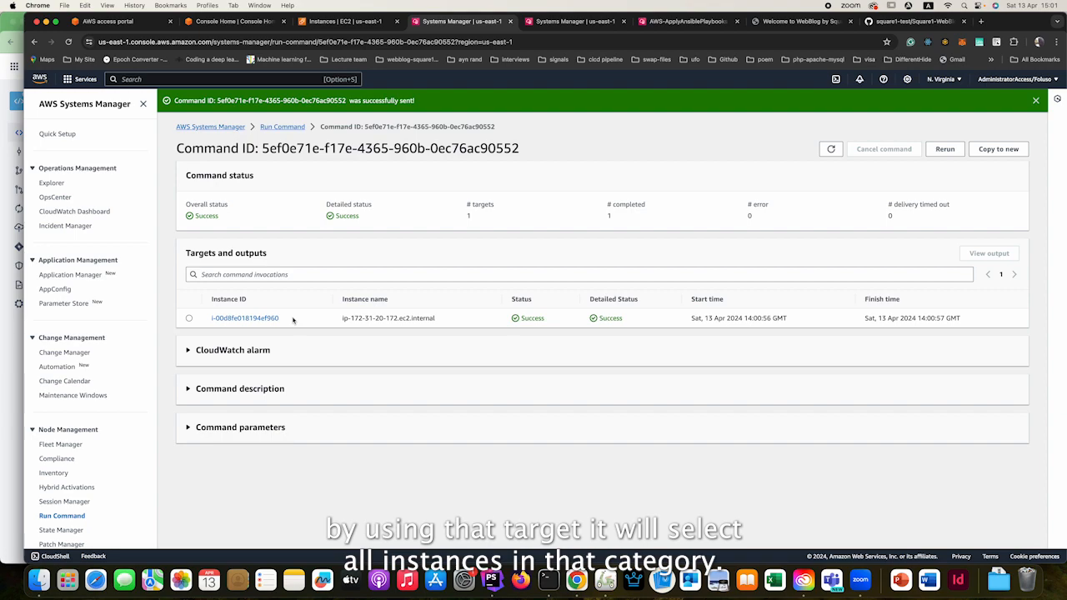
Step: Open the command's output for the targeted instance and expand its Error and Output sections
{"action": "left_click", "coordinate": [215, 320]}
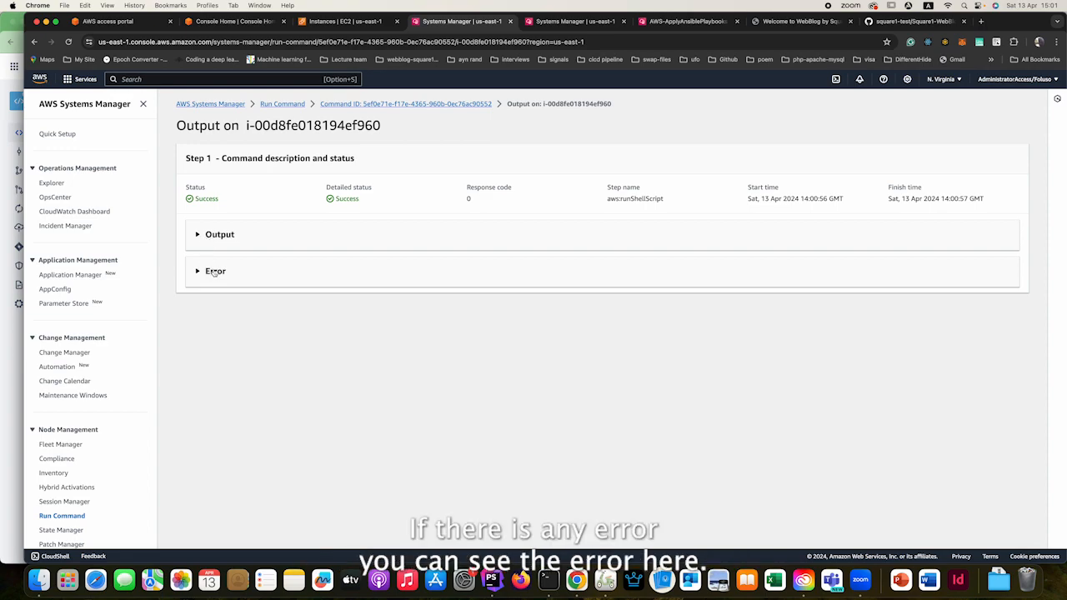
{"action": "left_click", "coordinate": [215, 272]}
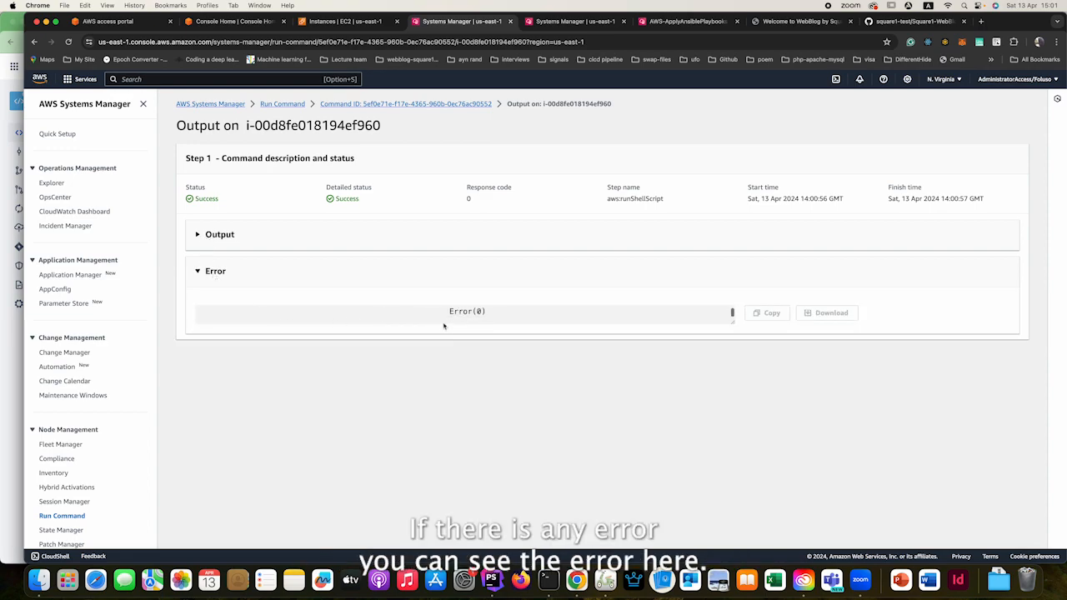
{"action": "left_click", "coordinate": [202, 237]}
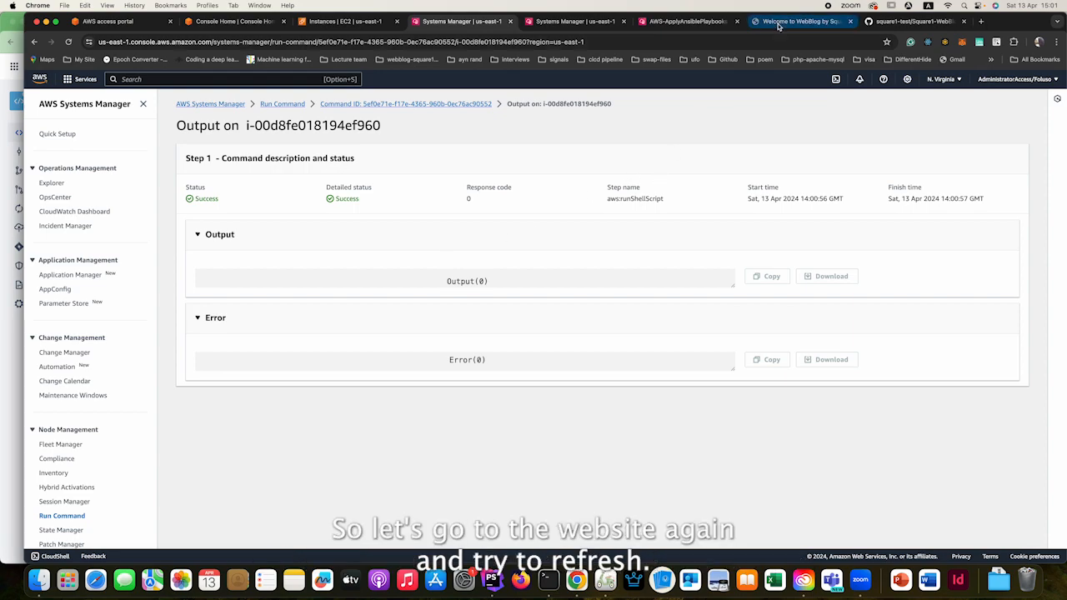
Step: Switch to the webblog site and reload webblog.differenthide.com to check whether it still responds
{"action": "left_click", "coordinate": [801, 21]}
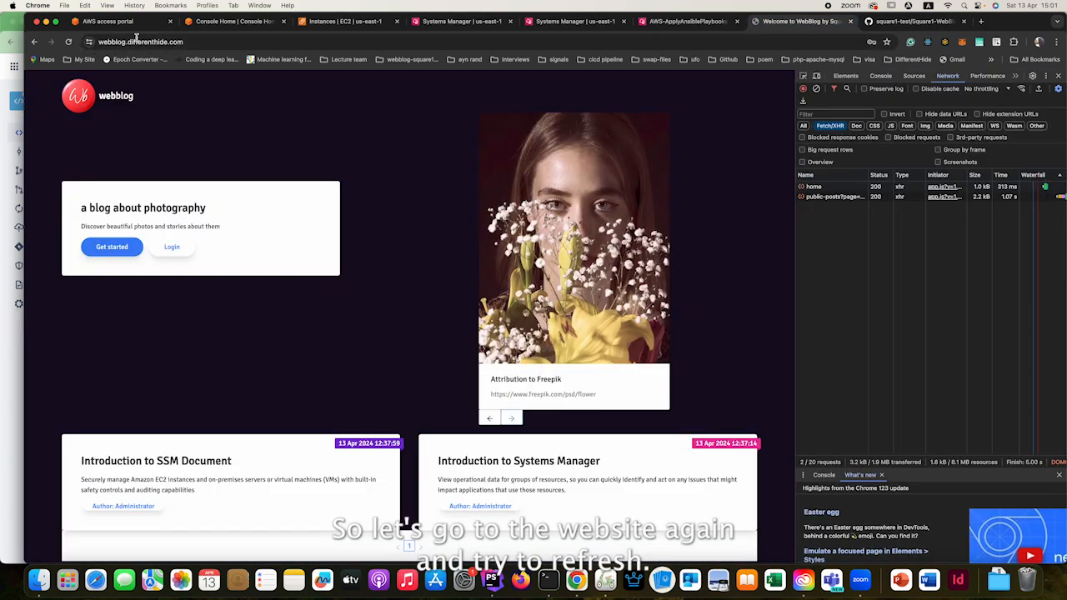
{"action": "left_click", "coordinate": [187, 43]}
{"action": "key", "text": "Return"}
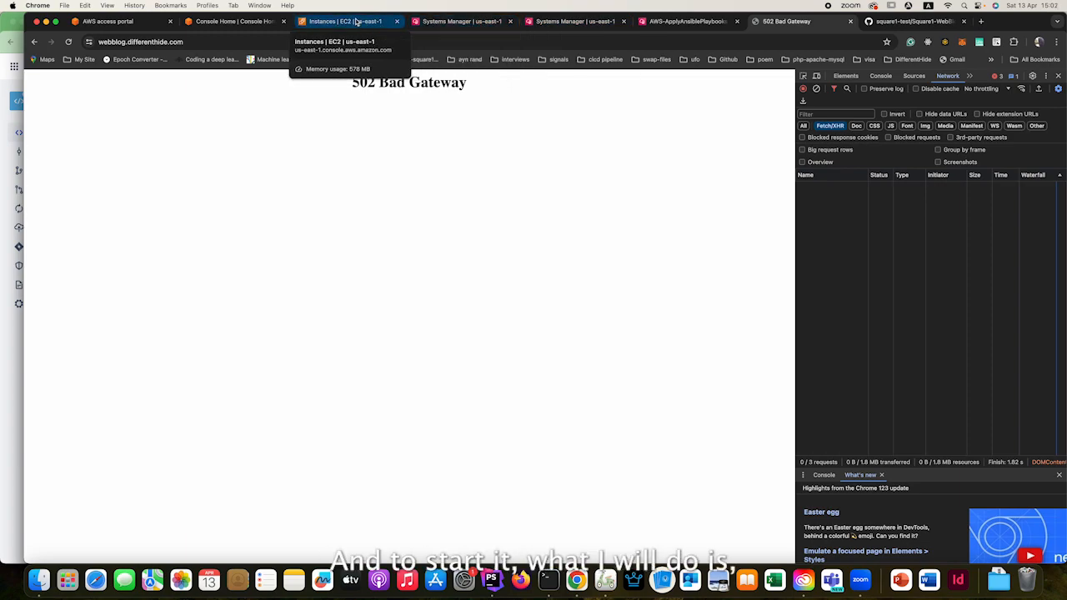
Step: Start a new Run Command in Systems Manager, filter the command documents by "shell" and select AWS-RunShellScript
{"action": "left_click", "coordinate": [435, 22]}
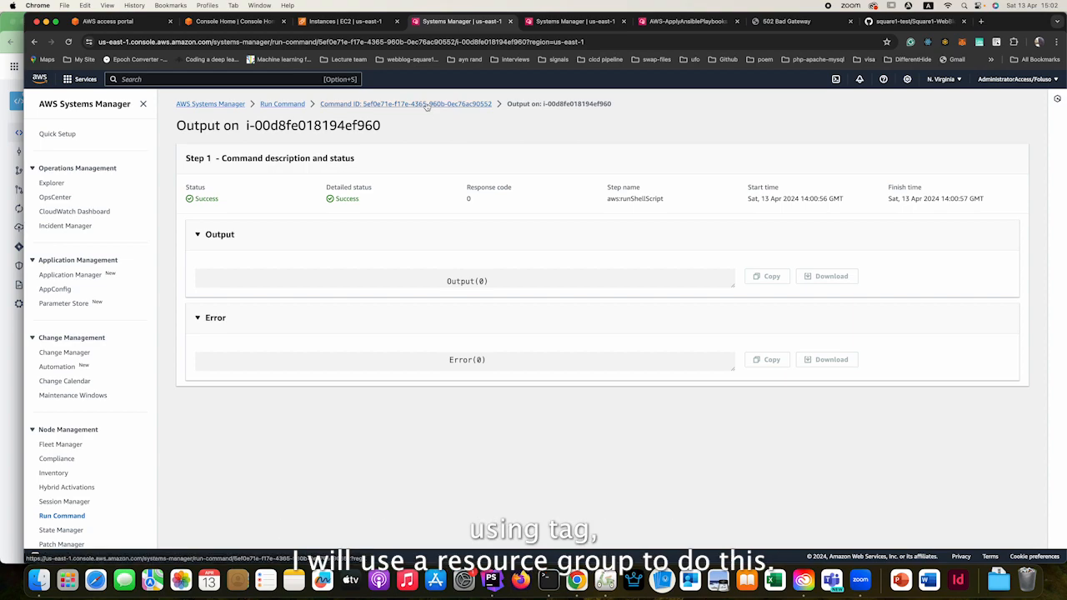
{"action": "left_click", "coordinate": [300, 104]}
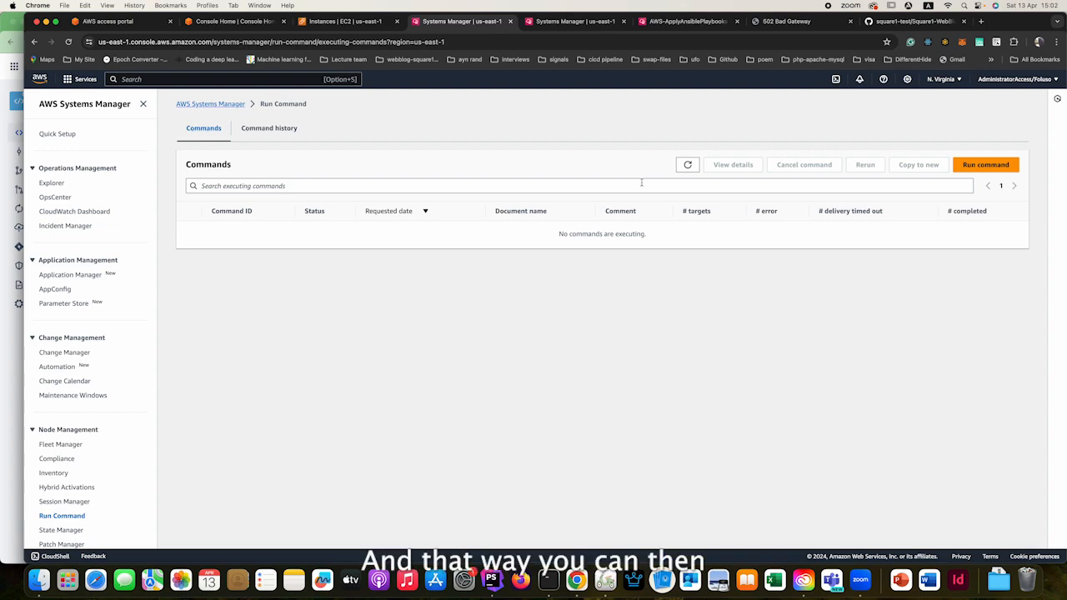
{"action": "left_click", "coordinate": [986, 165]}
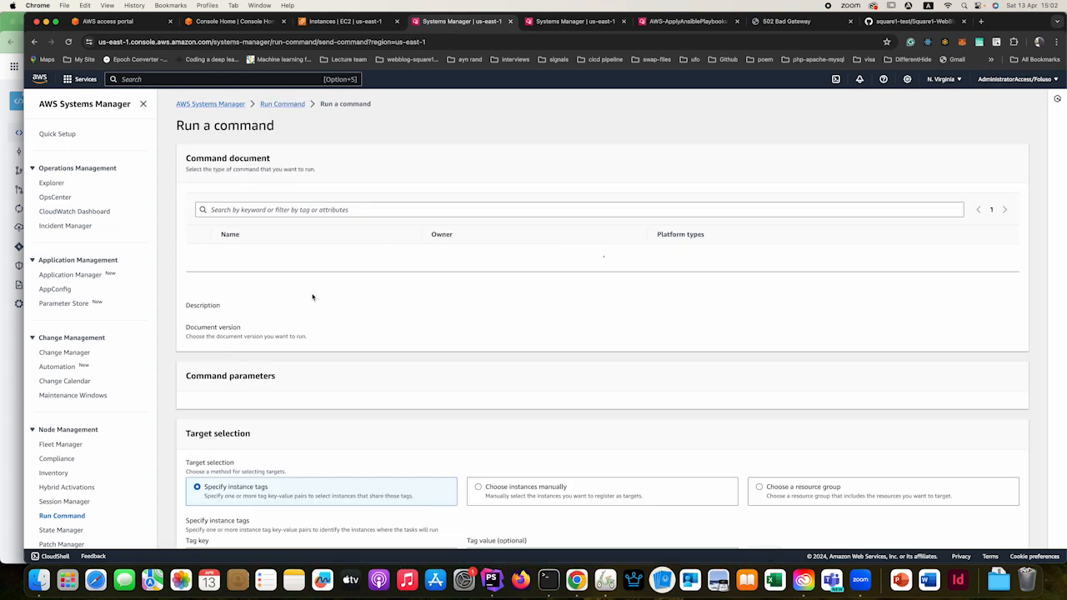
{"action": "left_click", "coordinate": [281, 210]}
{"action": "type", "text": "shell"}
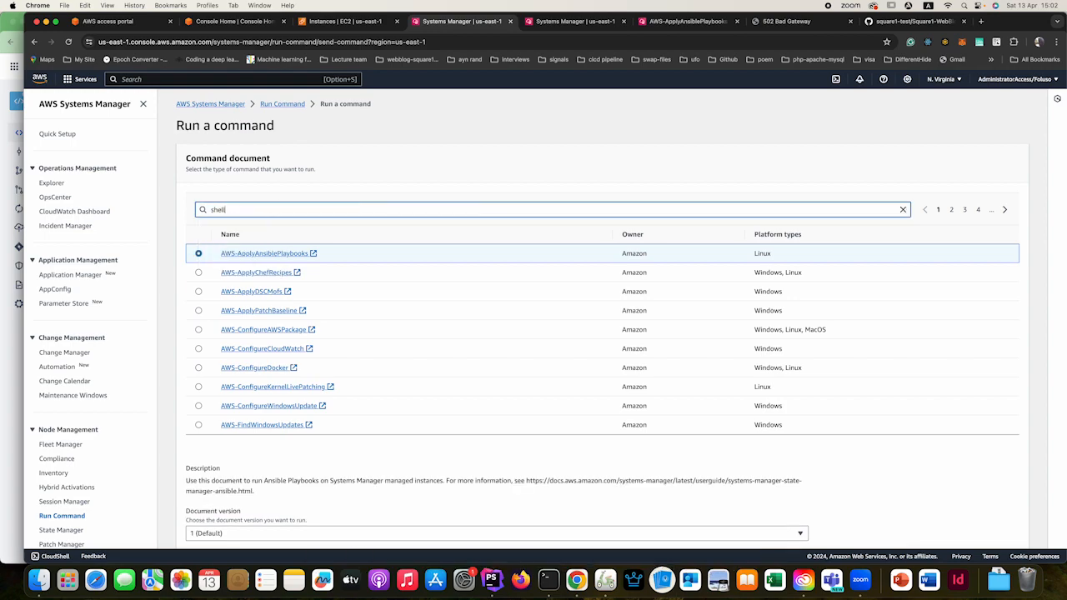
{"action": "key", "text": "Return"}
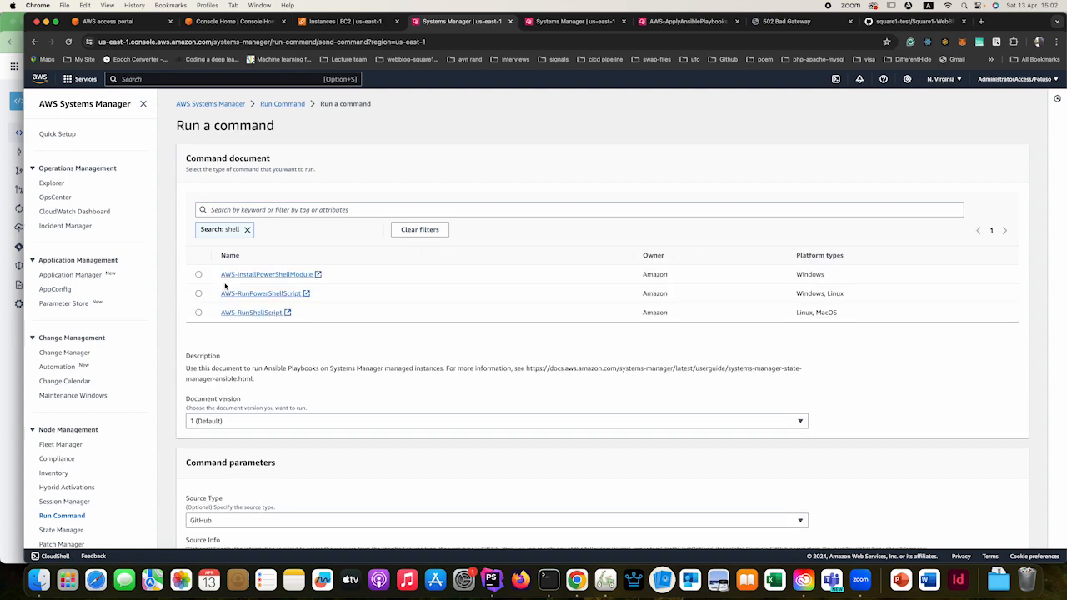
{"action": "left_click", "coordinate": [198, 312]}
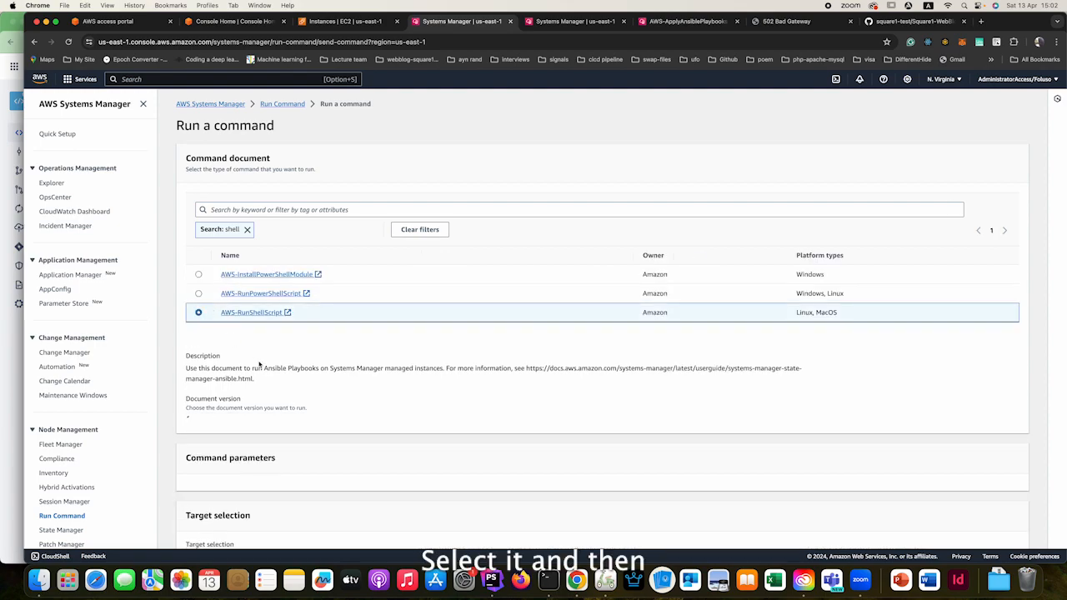
Step: Enter the shell commands "sudo su" and "systemctl start httpd.service" on separate lines in the command parameters
{"action": "scroll", "coordinate": [258, 361], "scroll_direction": "down", "scroll_amount": 3}
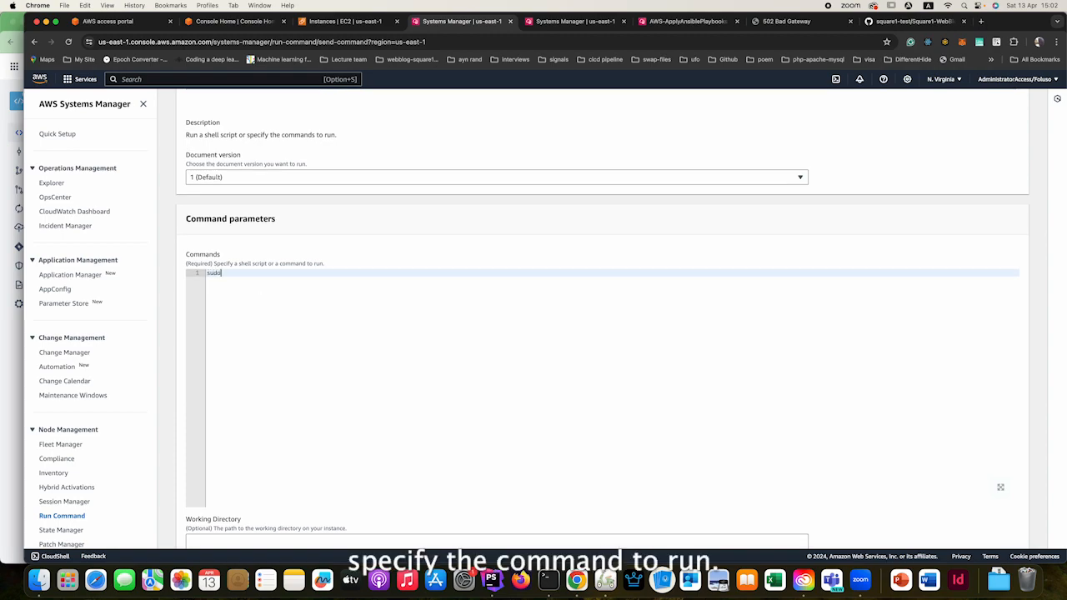
{"action": "key", "text": "Return"}
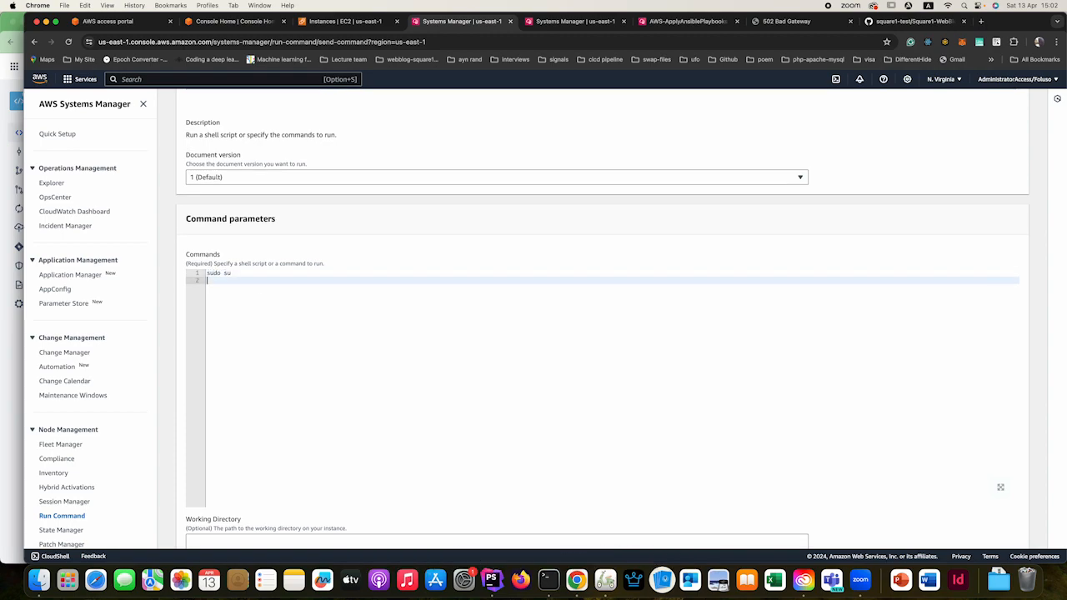
{"action": "type", "text": "system"}
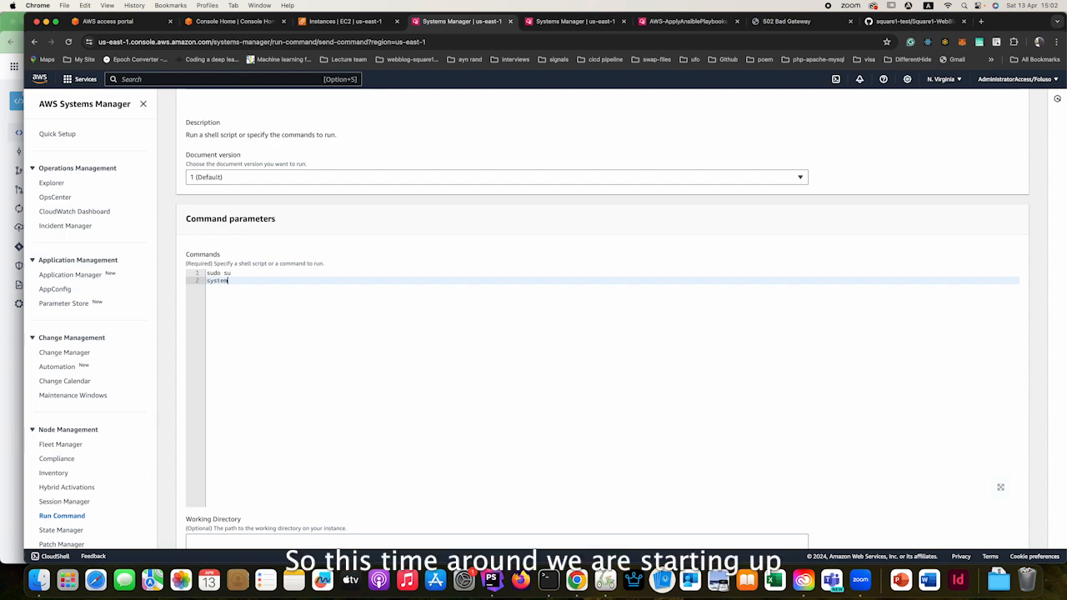
{"action": "type", "text": "ctl start httpd.s"}
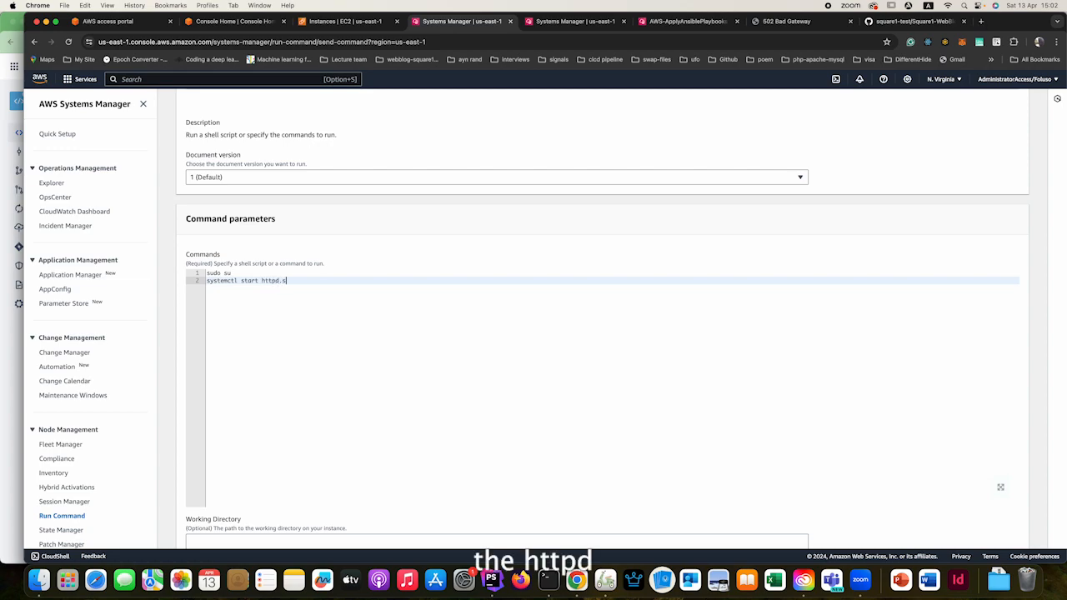
{"action": "type", "text": "ervice"}
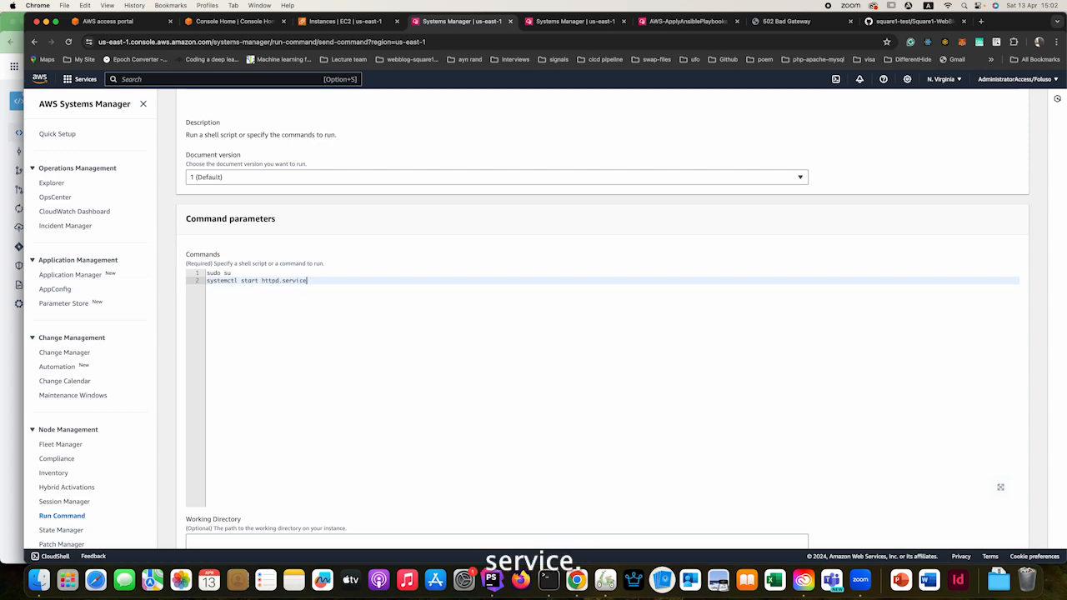
Step: Set the target selection method to a resource group and check the available resource groups
{"action": "scroll", "coordinate": [315, 370], "scroll_direction": "down", "scroll_amount": 5}
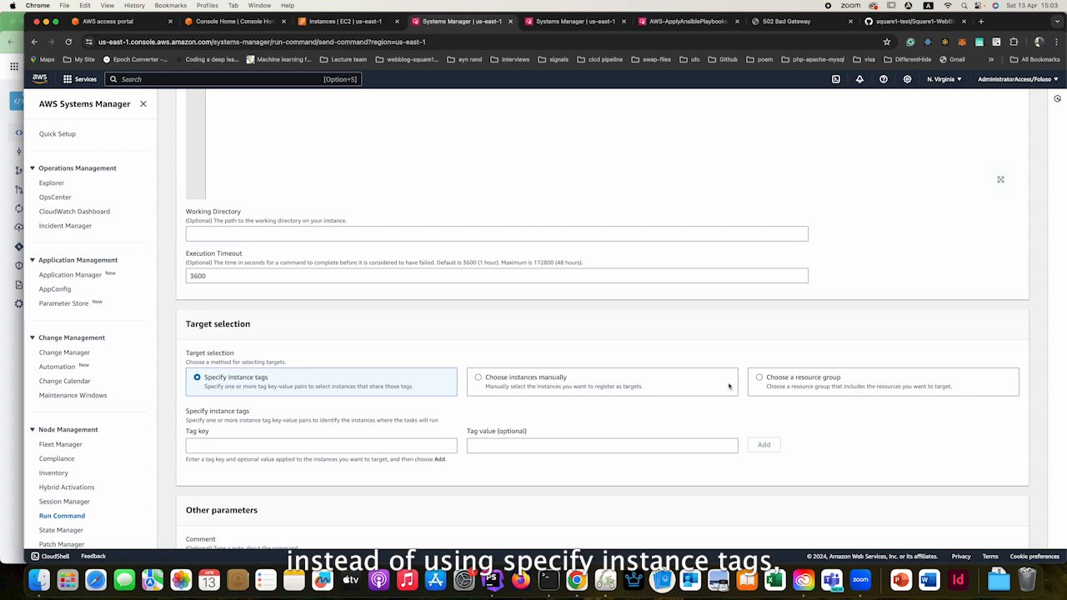
{"action": "left_click", "coordinate": [760, 379]}
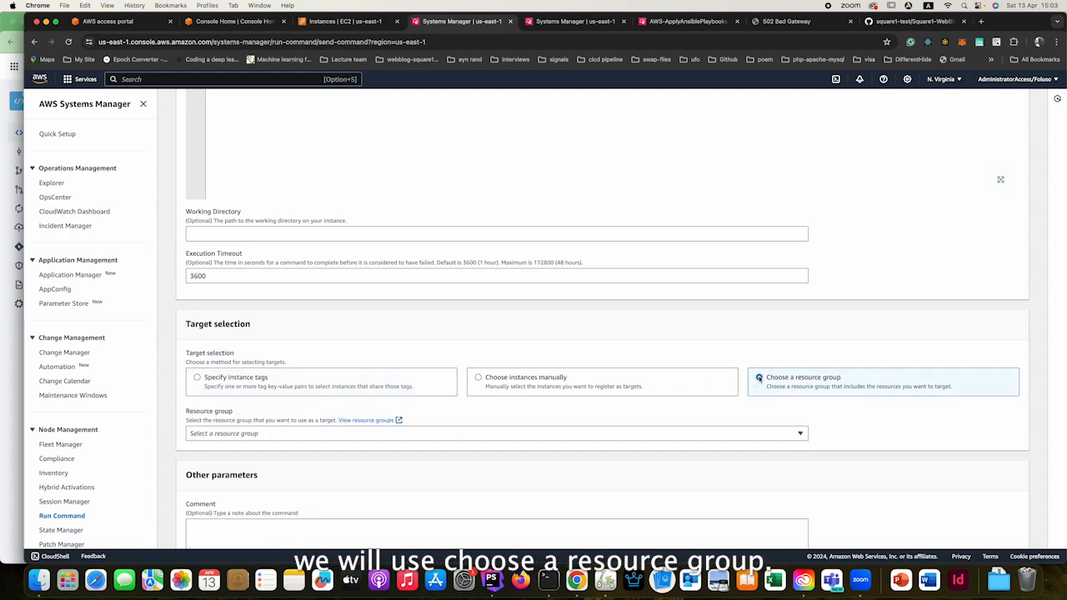
{"action": "scroll", "coordinate": [268, 423], "scroll_direction": "down", "scroll_amount": 1}
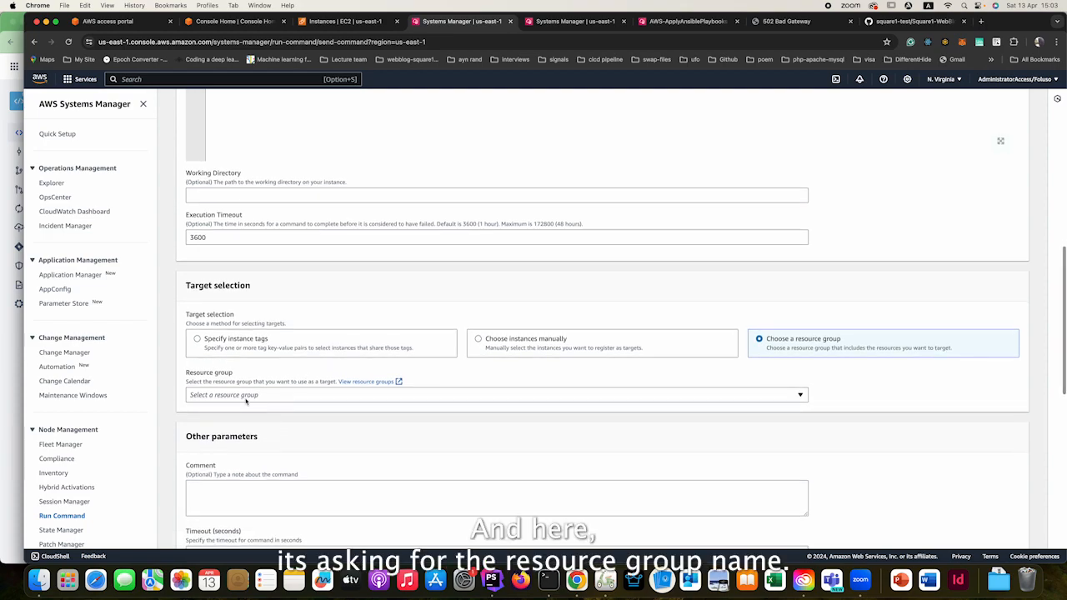
{"action": "left_click", "coordinate": [248, 399]}
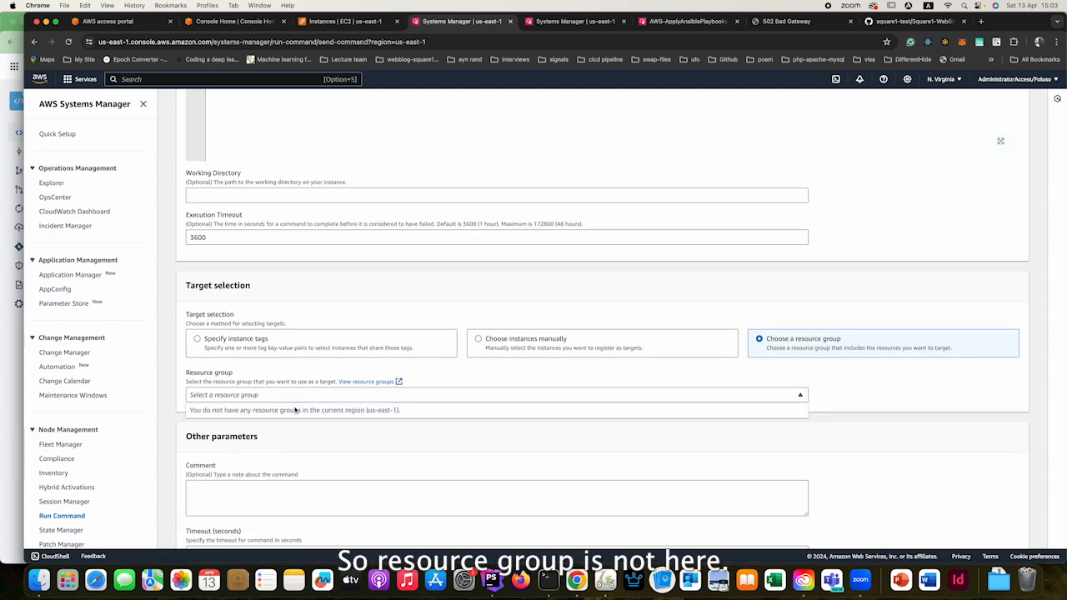
{"action": "left_click", "coordinate": [259, 132]}
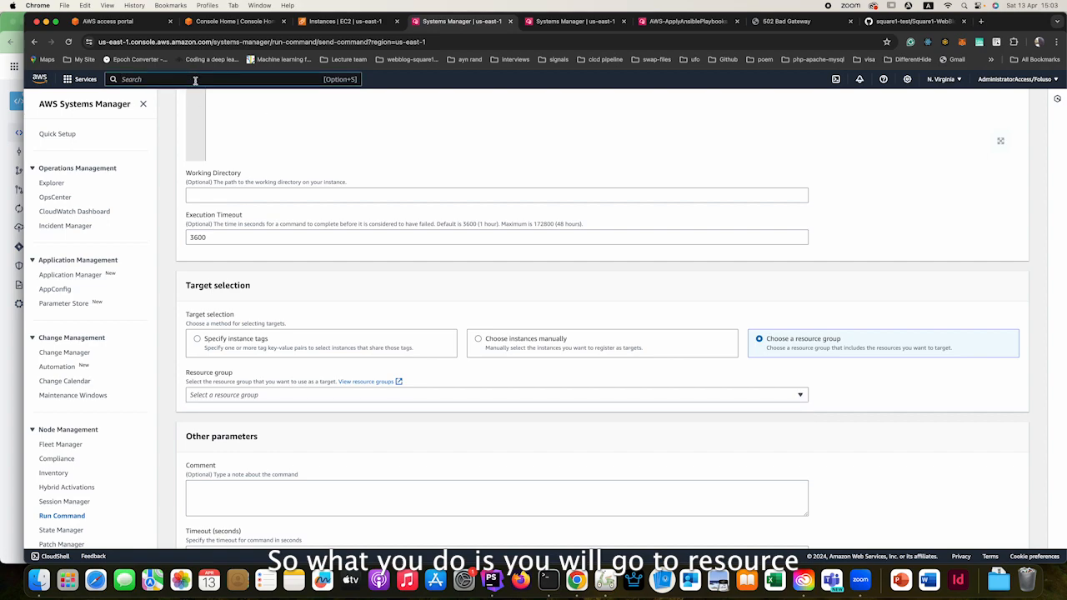
Step: Search the AWS services for "resource" and open Resource Groups & Tag Editor in a new browser tab
{"action": "type", "text": "re"}
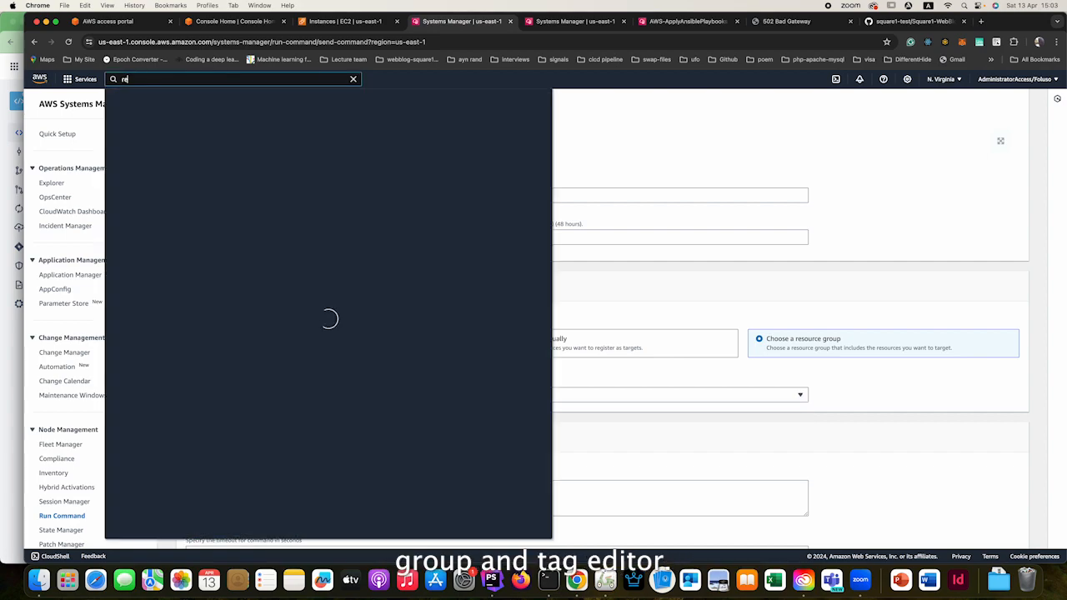
{"action": "type", "text": "source"}
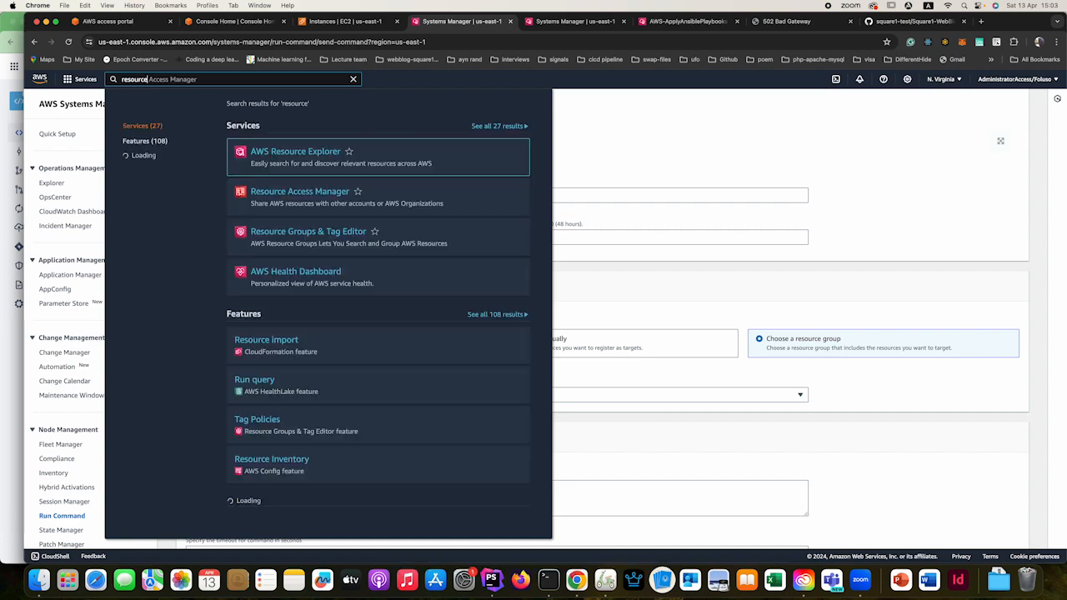
{"action": "right_click", "coordinate": [316, 234]}
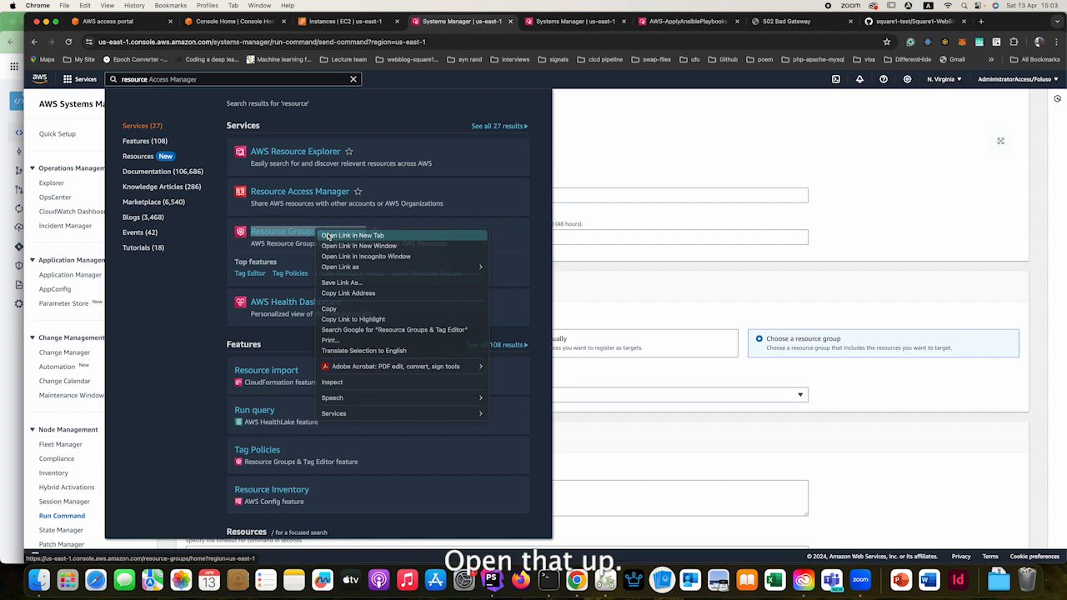
{"action": "left_click", "coordinate": [344, 239]}
{"action": "left_click", "coordinate": [526, 23]}
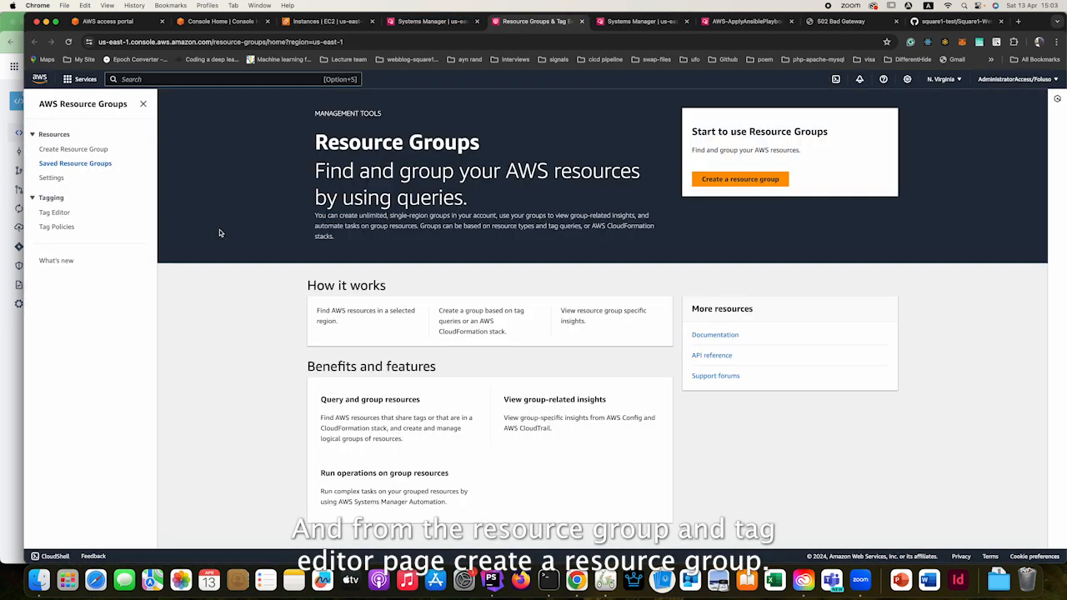
Step: Start creating a tag-based resource group and add AWS::EC2::Instance as its resource type
{"action": "left_click", "coordinate": [706, 182]}
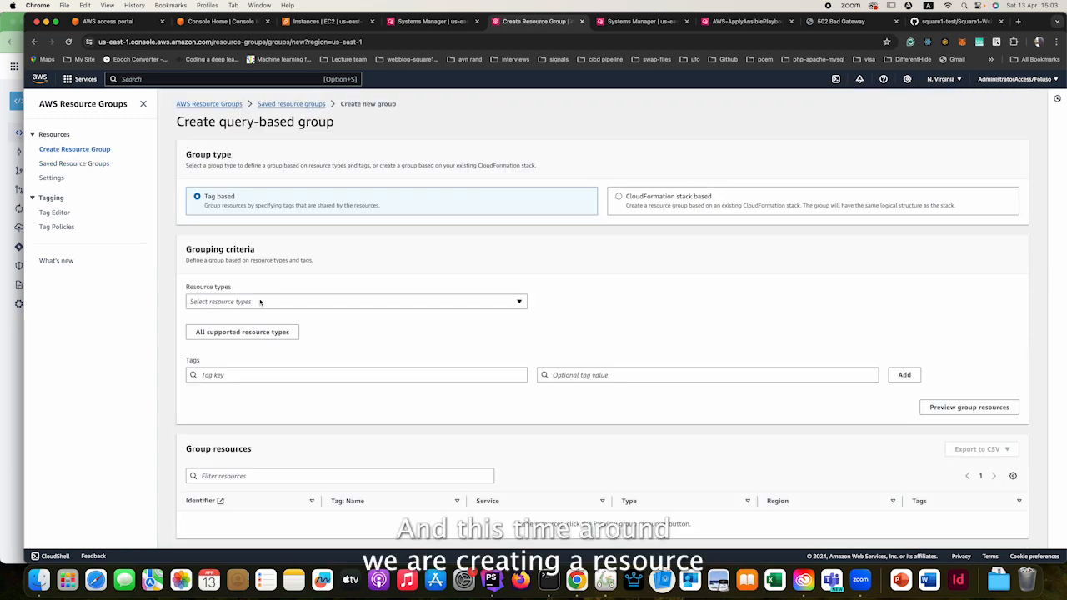
{"action": "left_click", "coordinate": [260, 303]}
{"action": "type", "text": "E"}
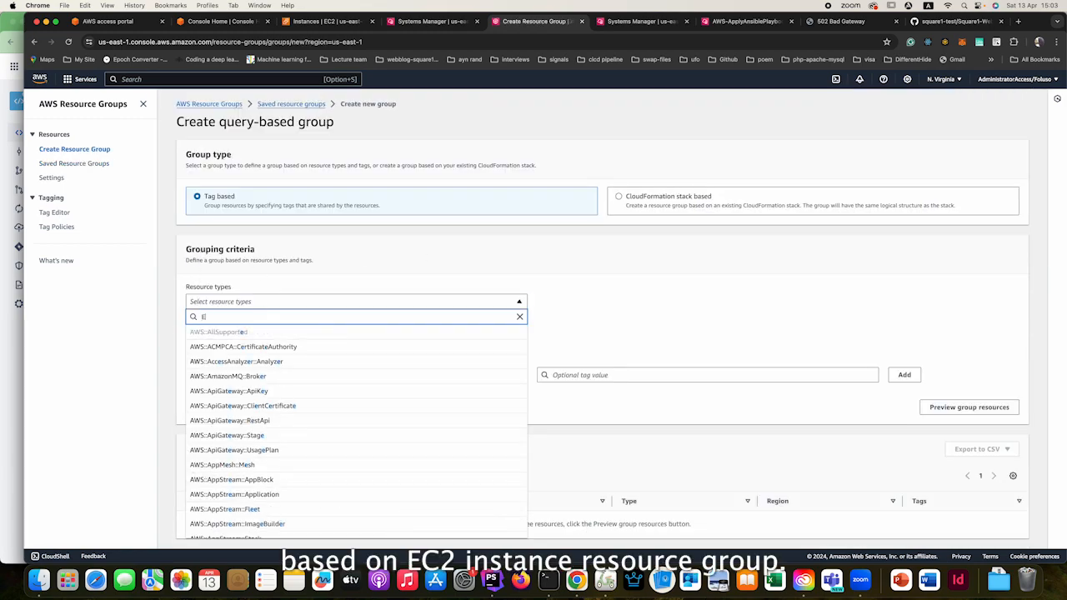
{"action": "type", "text": "C:"}
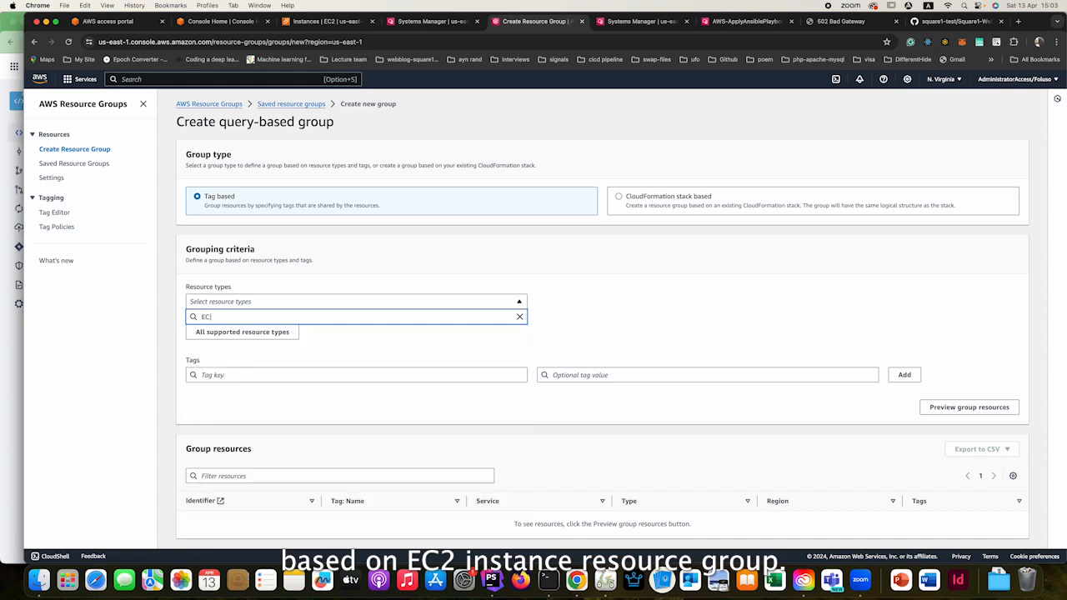
{"action": "key", "text": "BackSpace"}
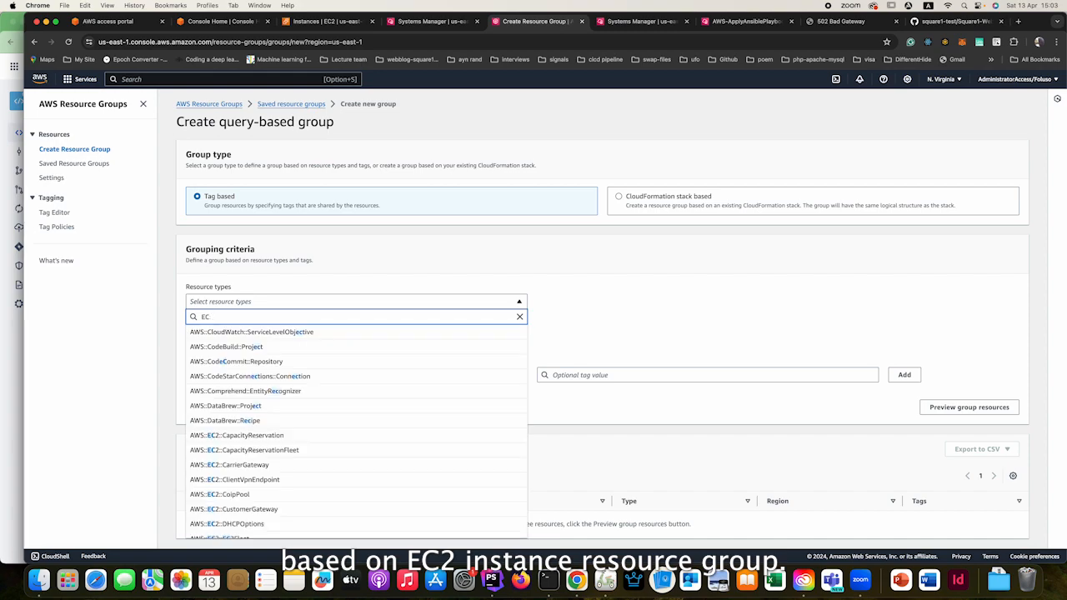
{"action": "scroll", "coordinate": [222, 411], "scroll_direction": "down", "scroll_amount": 3}
{"action": "scroll", "coordinate": [223, 411], "scroll_direction": "down", "scroll_amount": 3}
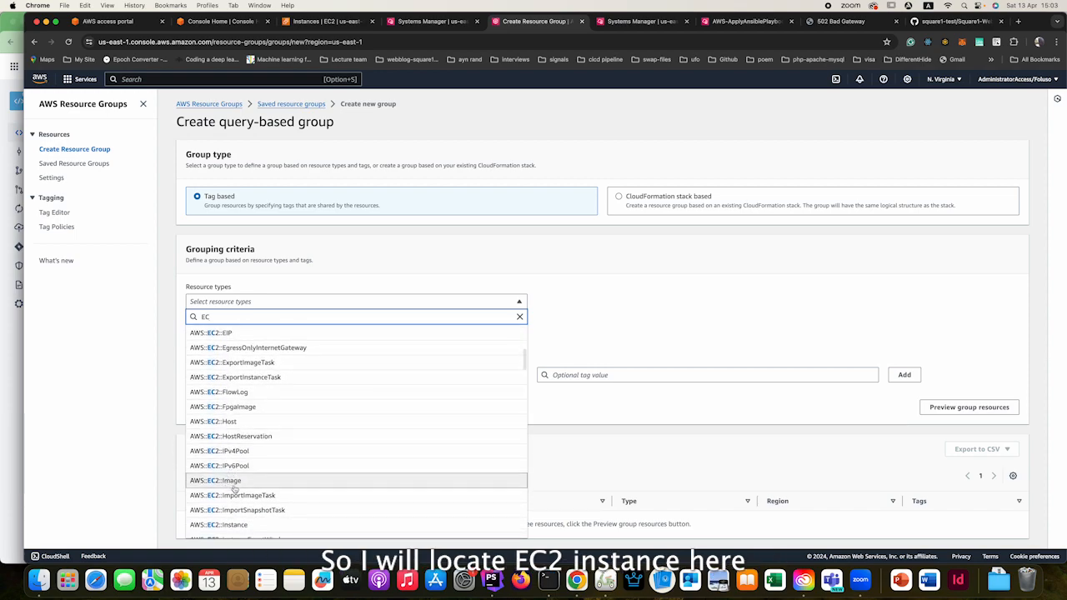
{"action": "scroll", "coordinate": [224, 483], "scroll_direction": "down", "scroll_amount": 1}
{"action": "left_click", "coordinate": [232, 489]}
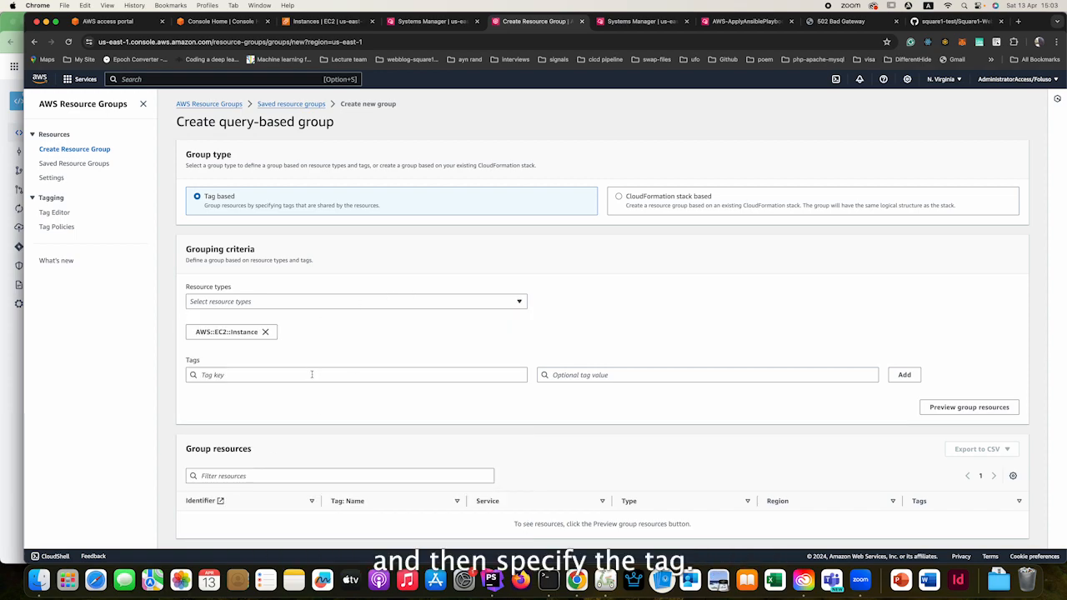
Step: Set the group's tag criterion to key ServerType with the instance's tag value ending in "-API"
{"action": "left_click", "coordinate": [311, 377]}
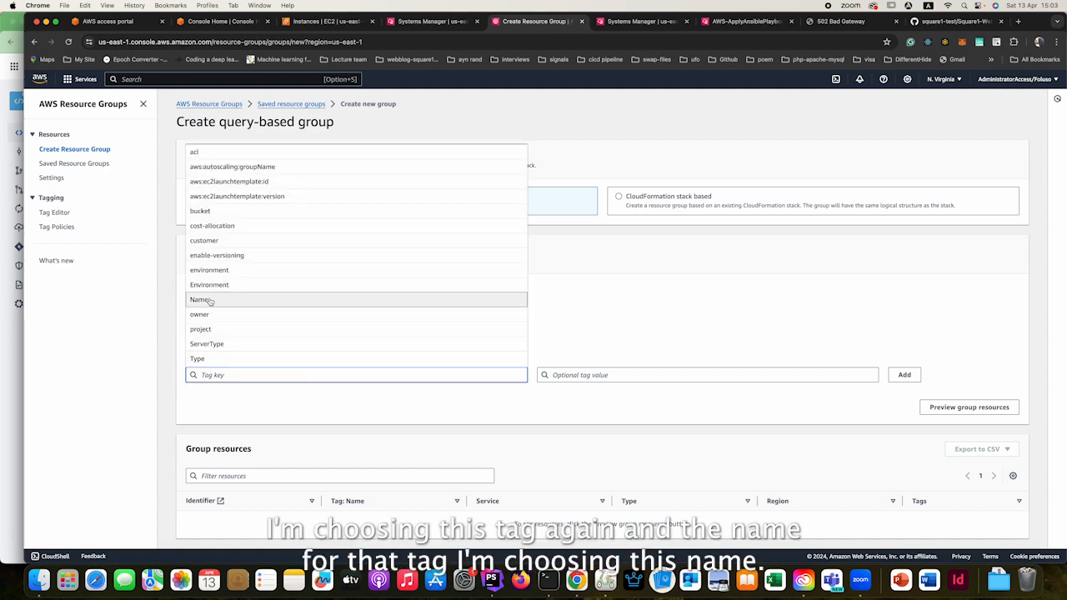
{"action": "left_click", "coordinate": [209, 343]}
{"action": "left_click", "coordinate": [621, 375]}
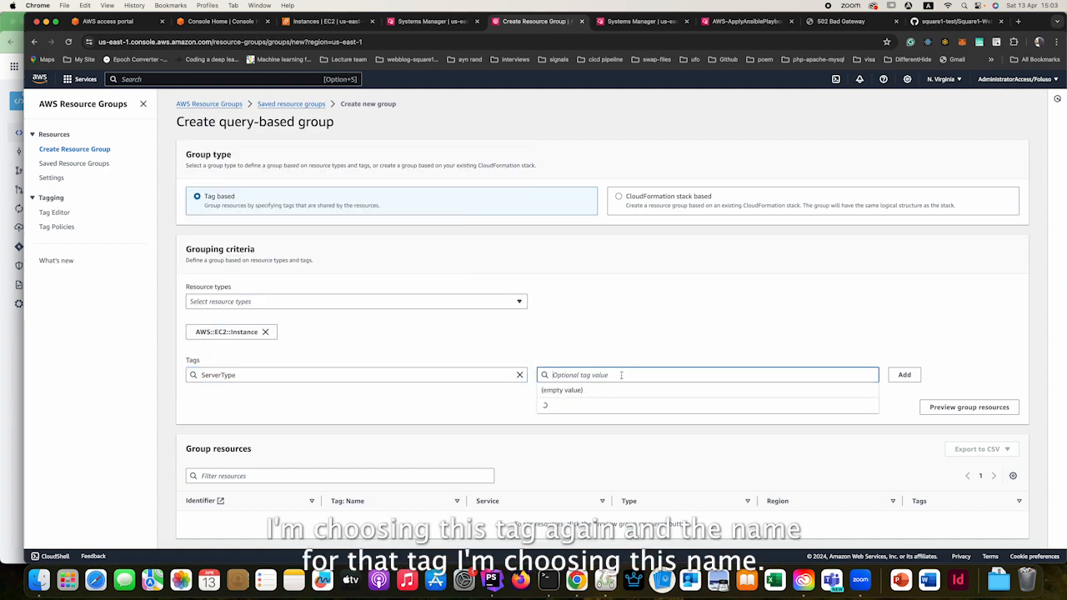
{"action": "left_click", "coordinate": [551, 405]}
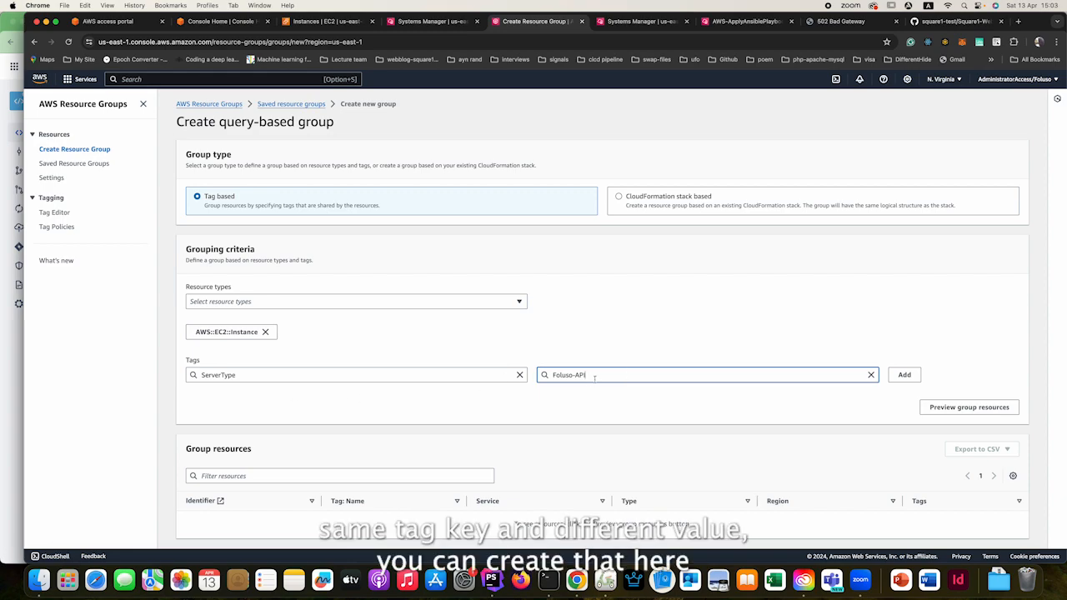
Step: Name the resource group "Blog" and create it without a description or group tags
{"action": "scroll", "coordinate": [490, 409], "scroll_direction": "down", "scroll_amount": 5}
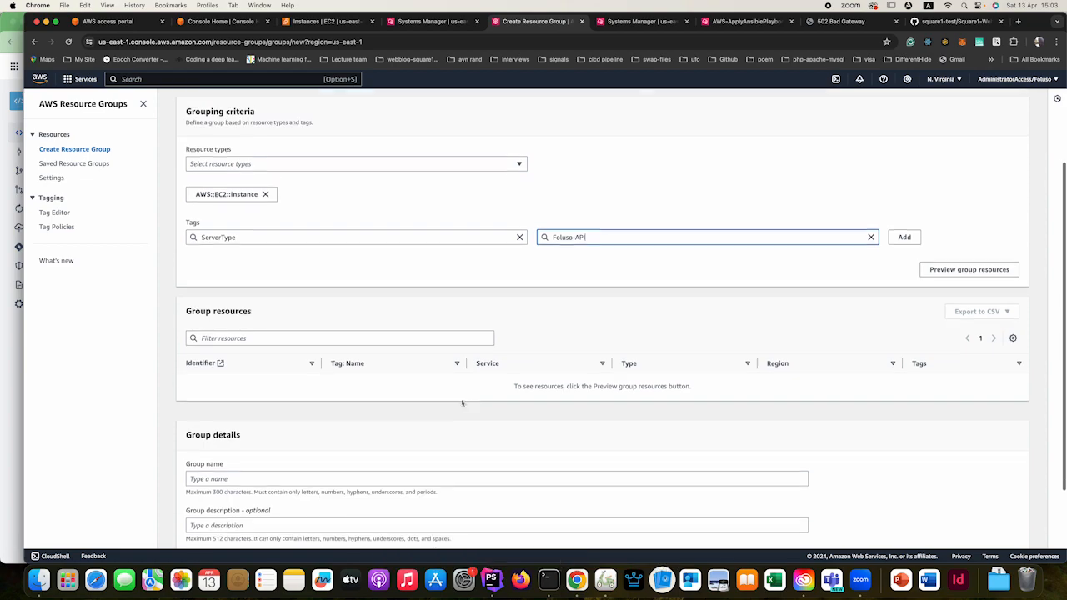
{"action": "left_click", "coordinate": [231, 411]}
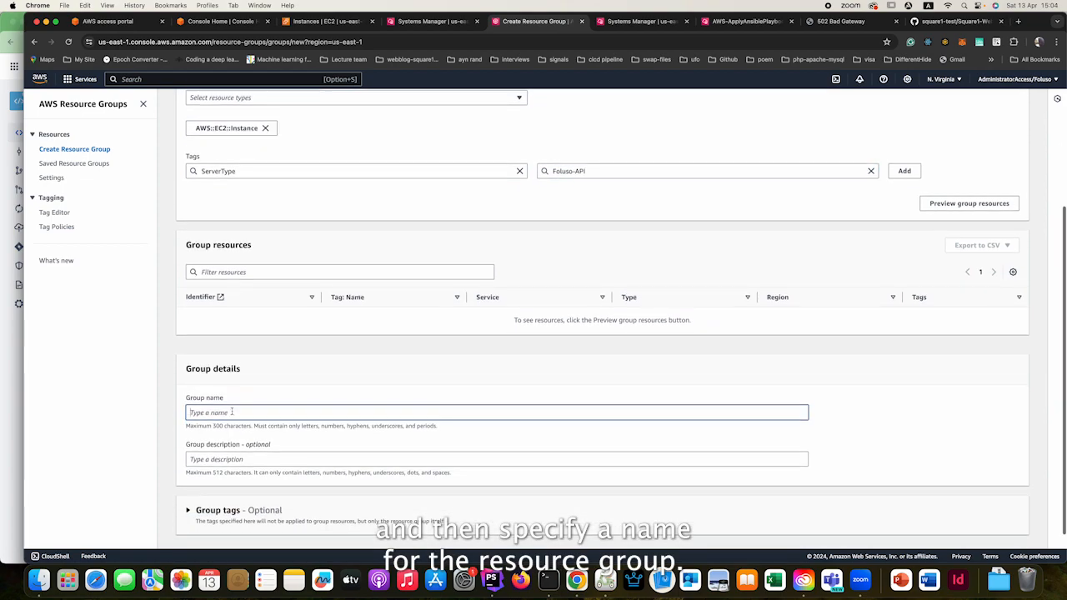
{"action": "type", "text": "Blog"}
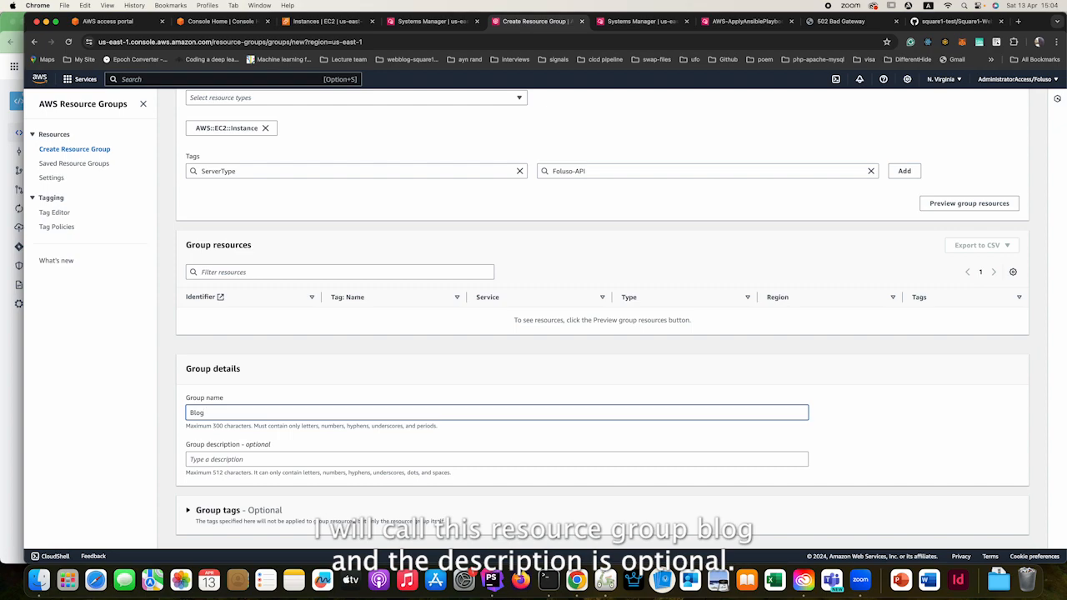
{"action": "scroll", "coordinate": [315, 520], "scroll_direction": "down", "scroll_amount": 1}
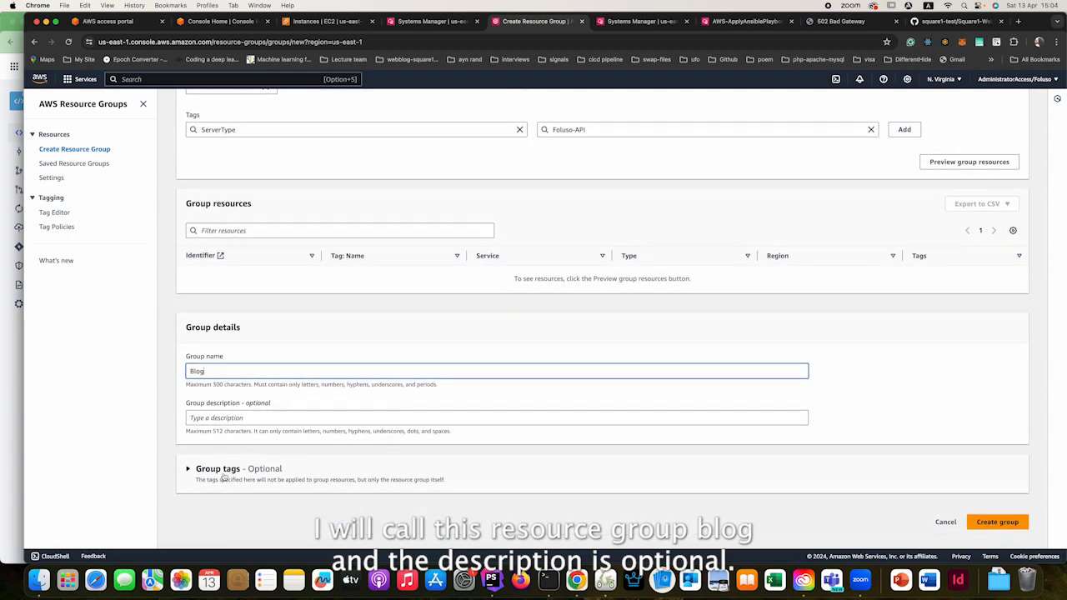
{"action": "left_click", "coordinate": [997, 524]}
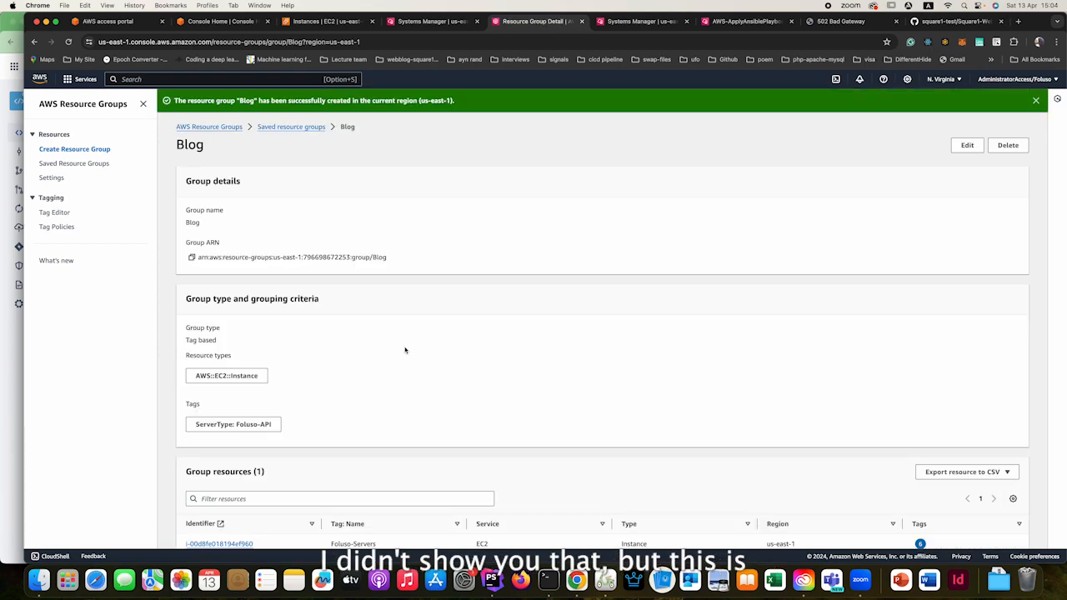
Step: Check the instance identifier in the Blog group's resources and show the instance's details on the EC2 Instances page
{"action": "scroll", "coordinate": [405, 350], "scroll_direction": "down", "scroll_amount": 3}
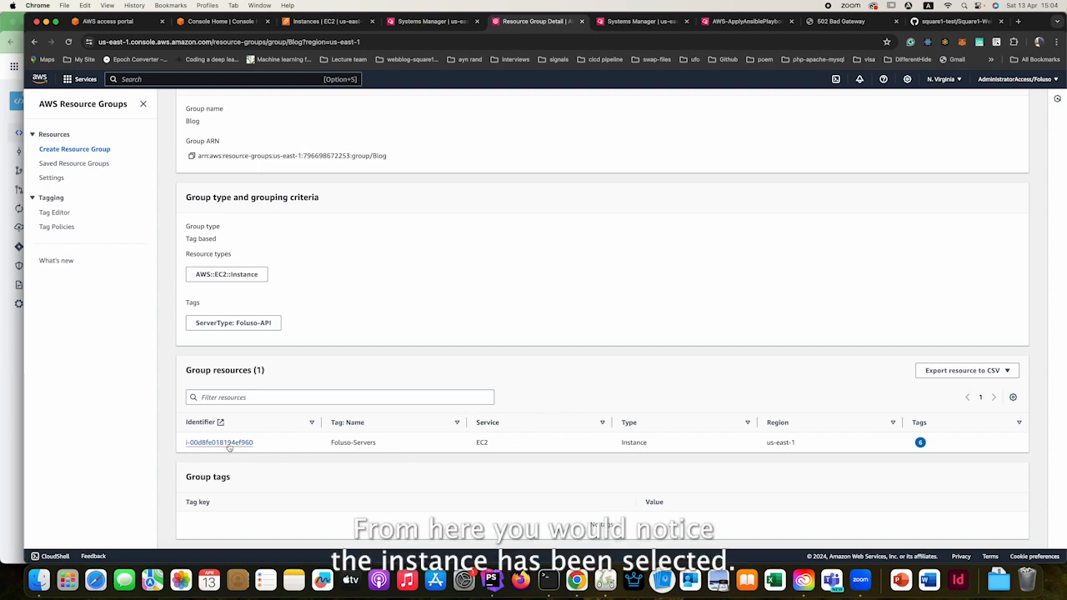
{"action": "left_click_drag", "start_coordinate": [273, 446], "coordinate": [178, 448]}
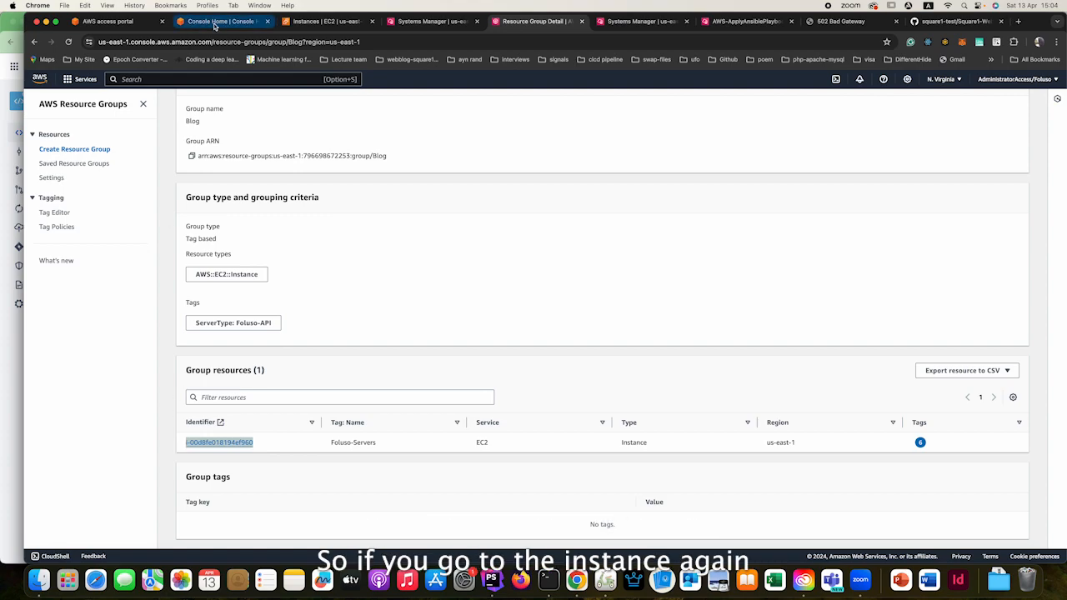
{"action": "left_click", "coordinate": [316, 22]}
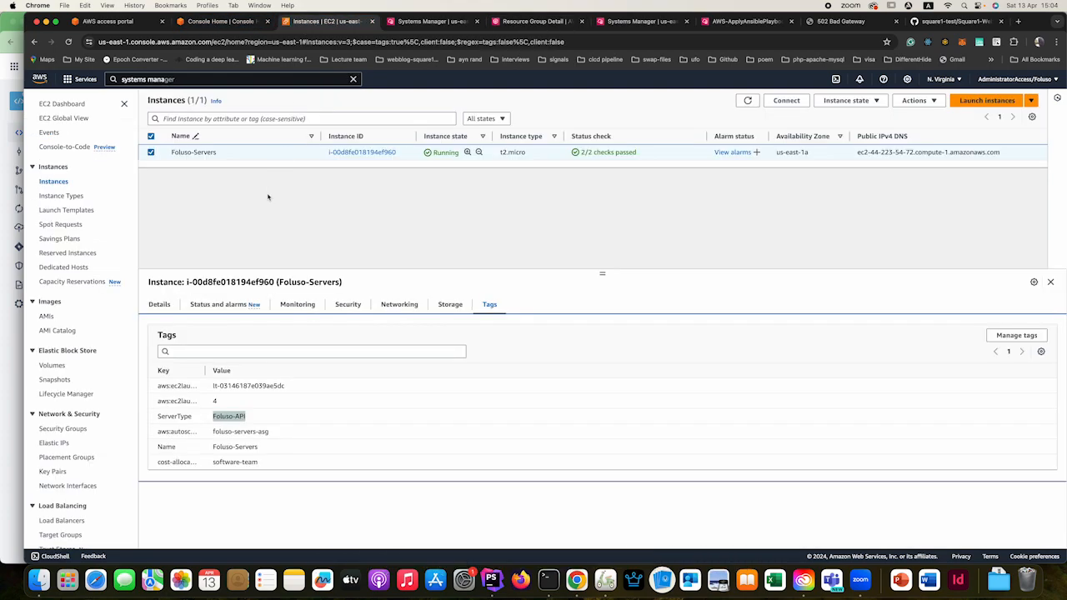
{"action": "left_click", "coordinate": [165, 306]}
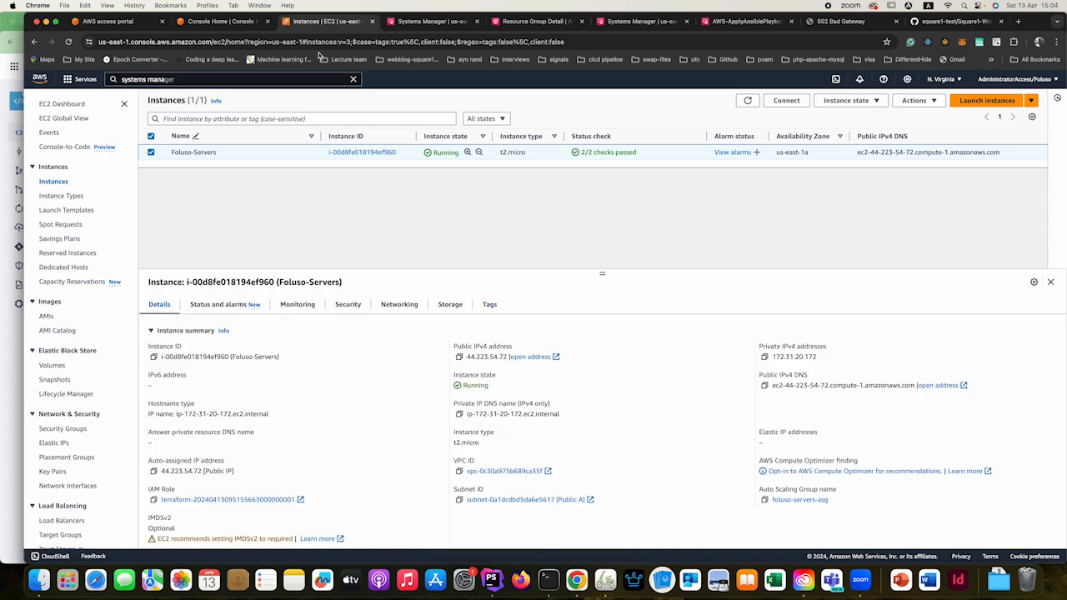
Step: Copy the instance ID from the Blog group, search for it on the EC2 Instances page, and refresh the instance list
{"action": "key", "text": "ctrl+Tab"}
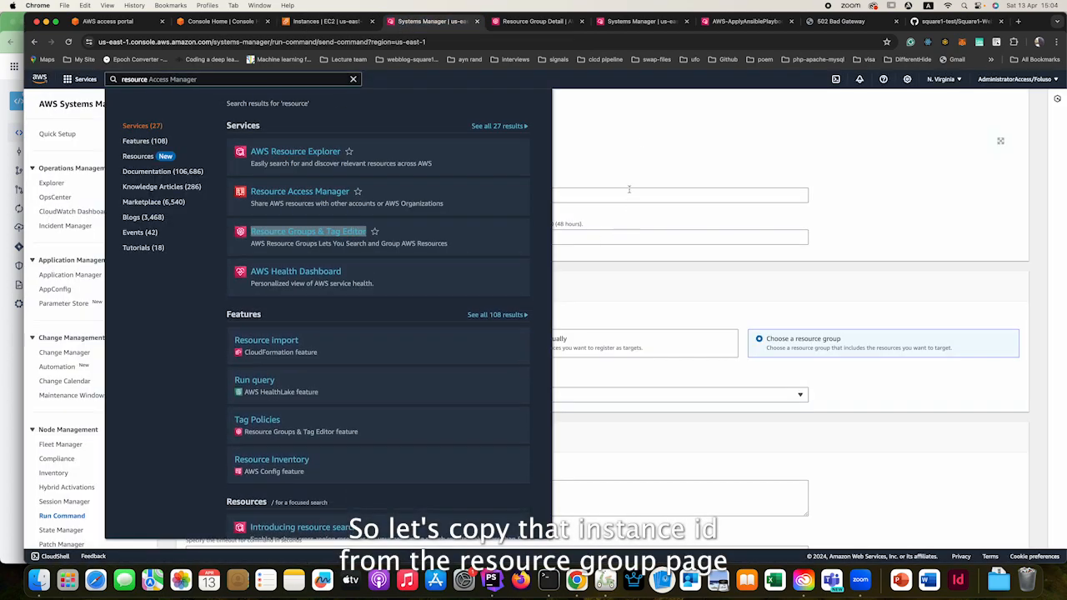
{"action": "left_click", "coordinate": [631, 130]}
{"action": "left_click", "coordinate": [533, 21]}
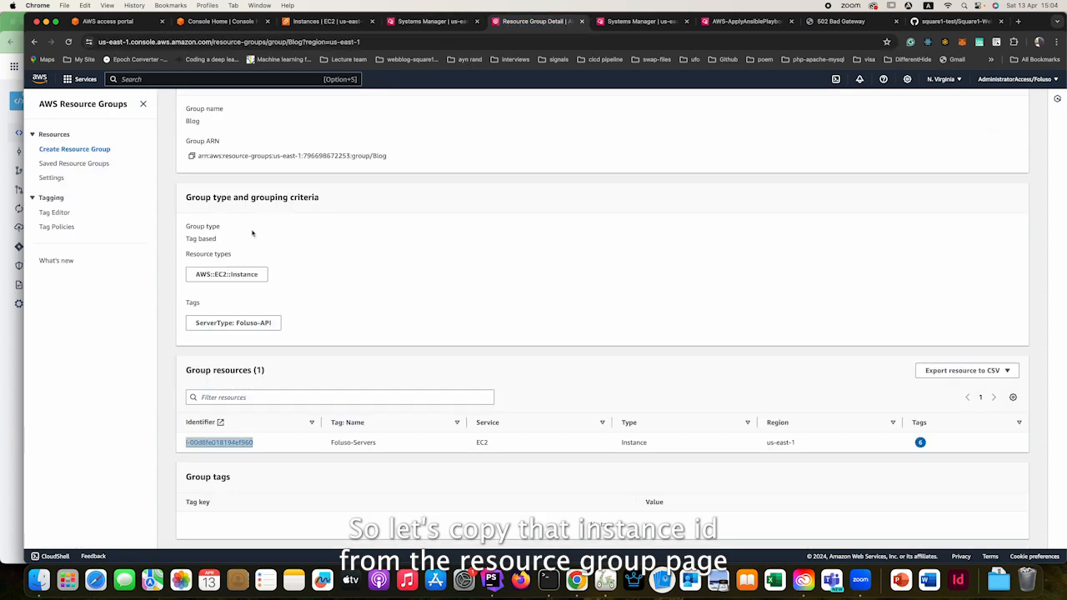
{"action": "right_click", "coordinate": [228, 448]}
{"action": "left_click", "coordinate": [256, 450]}
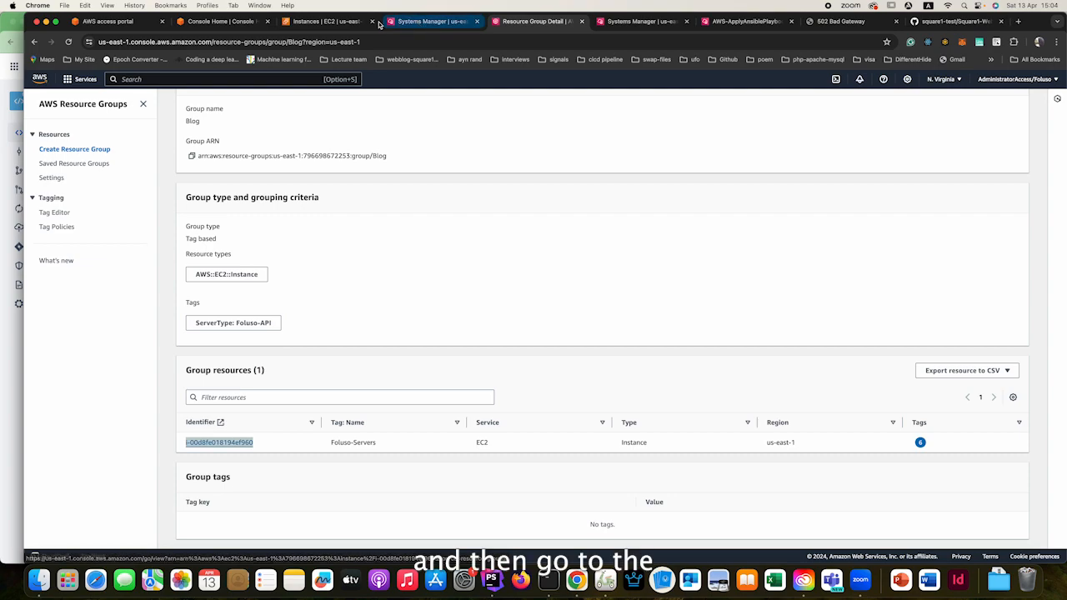
{"action": "left_click", "coordinate": [334, 21]}
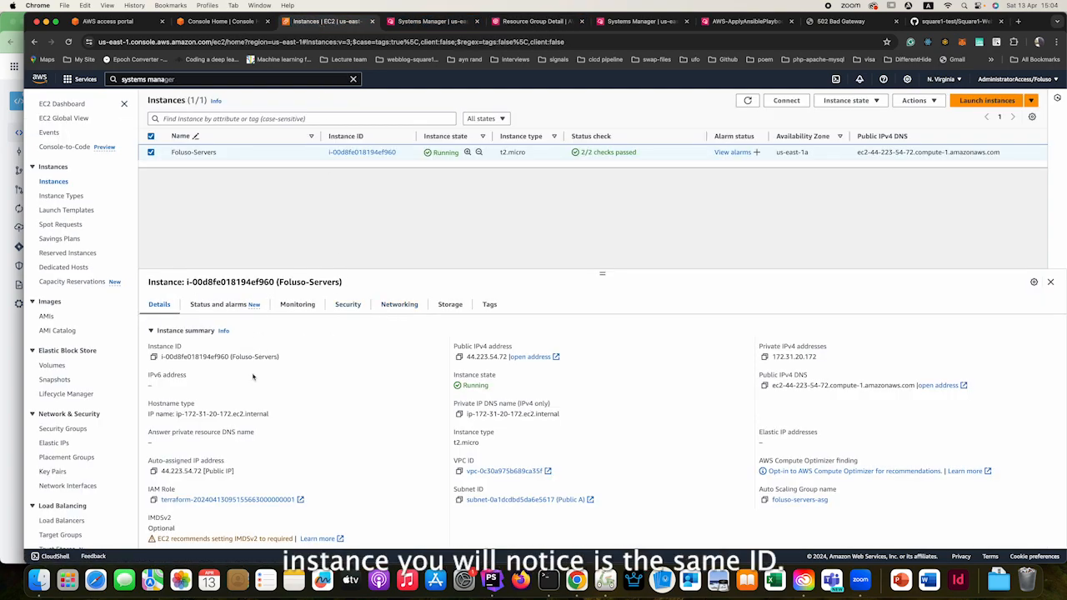
{"action": "key", "text": "super+f"}
{"action": "key", "text": "super+v"}
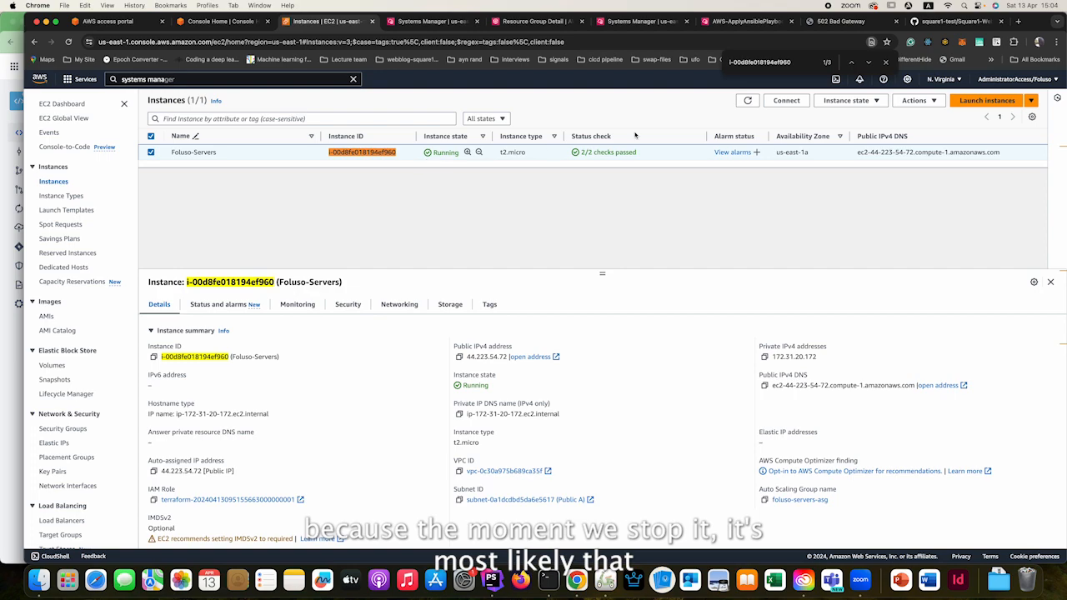
{"action": "left_click", "coordinate": [885, 63]}
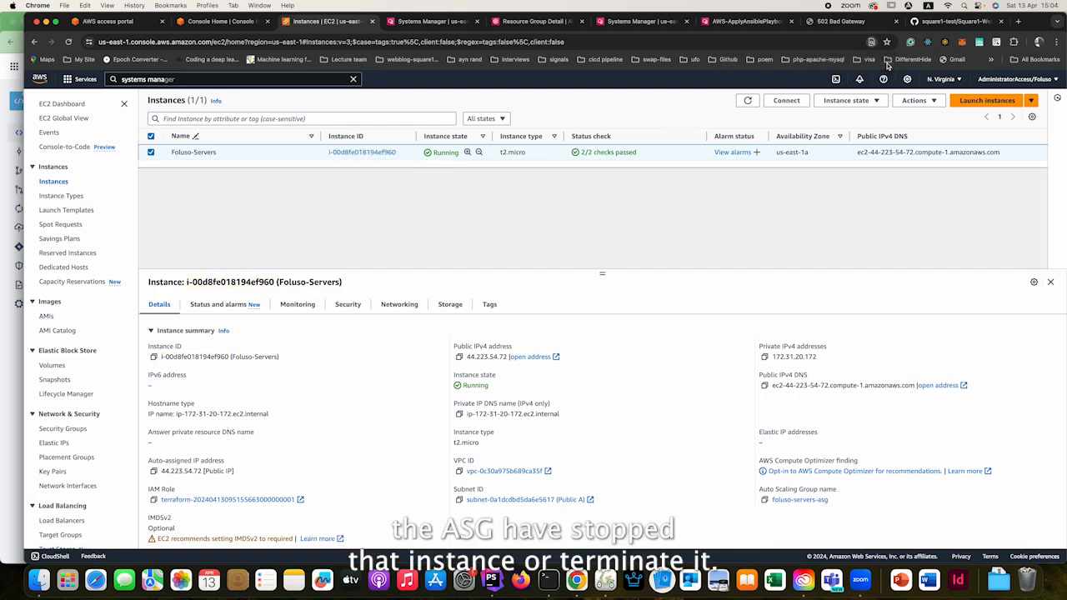
{"action": "left_click", "coordinate": [747, 101]}
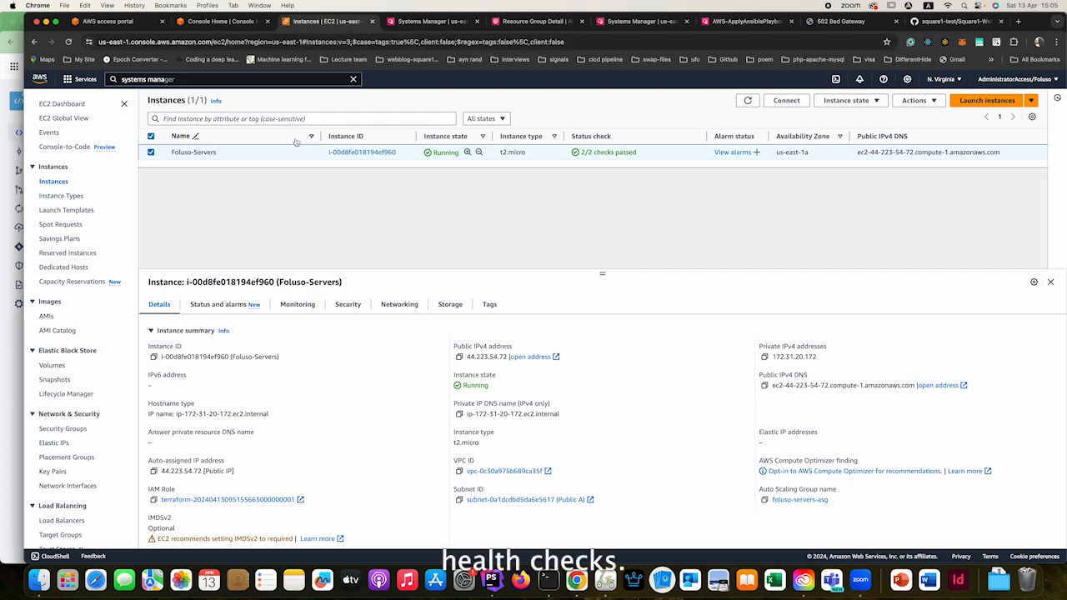
Step: Return to the Run Command form and check its available resource groups for Blog
{"action": "left_click", "coordinate": [534, 21]}
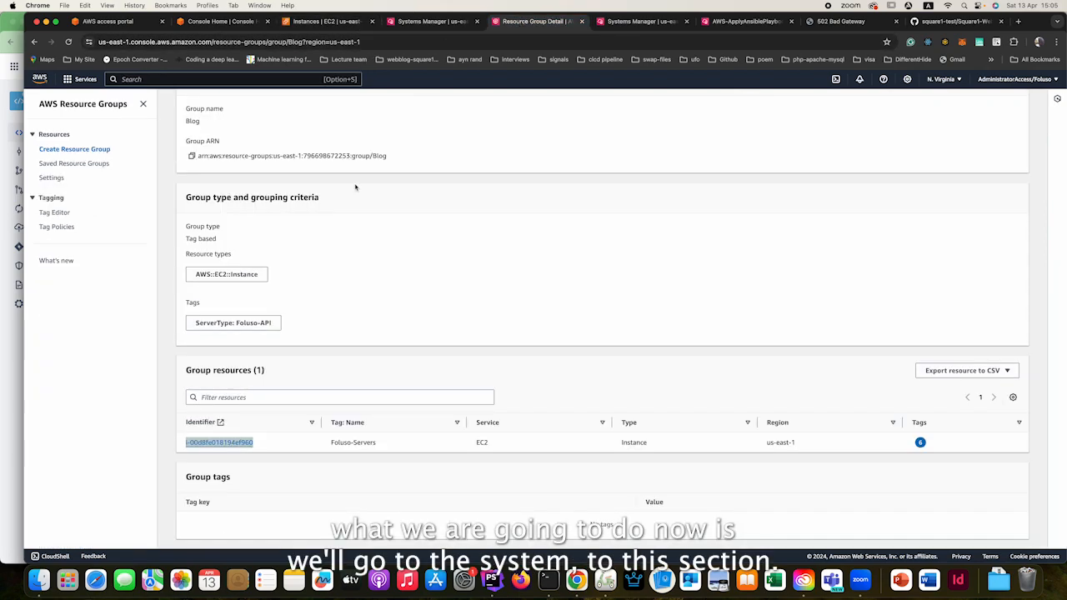
{"action": "left_click", "coordinate": [430, 22]}
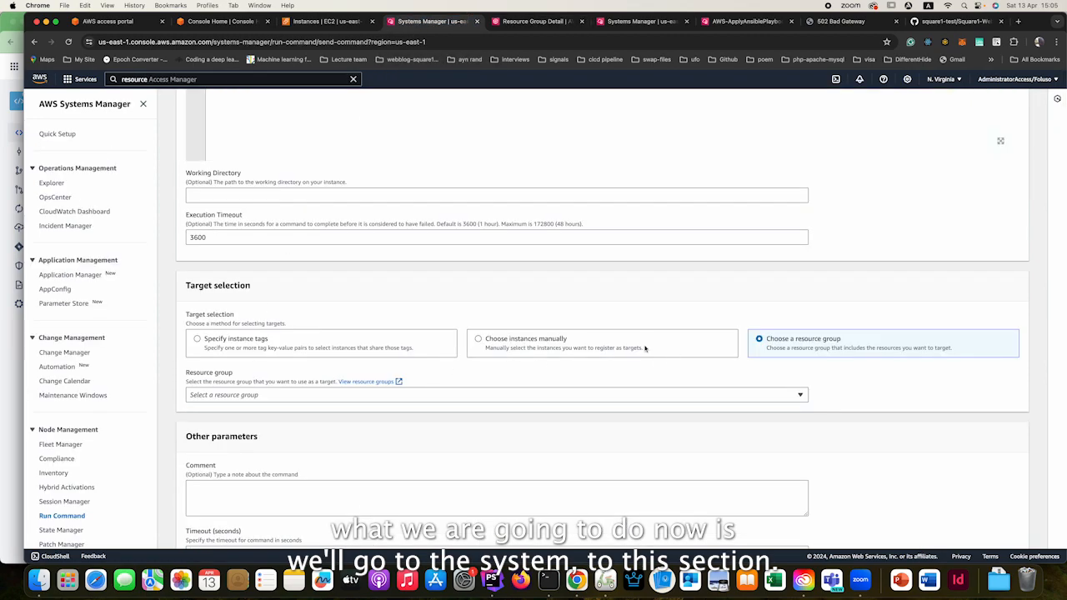
{"action": "left_click", "coordinate": [433, 396]}
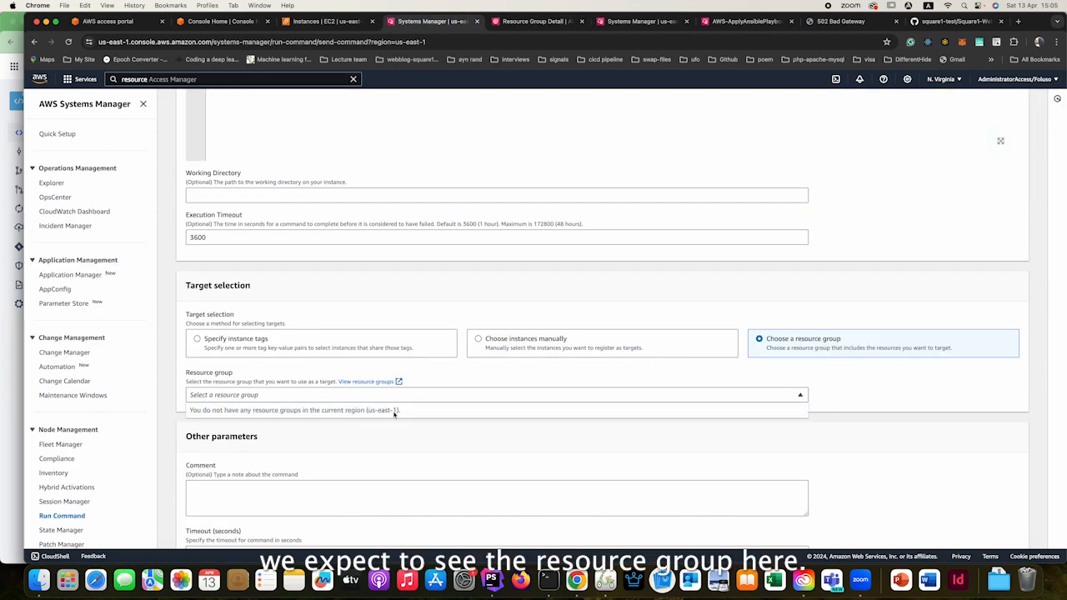
Step: Copy both shell commands from the command parameters and reload the Run Command page
{"action": "scroll", "coordinate": [383, 406], "scroll_direction": "up", "scroll_amount": 15}
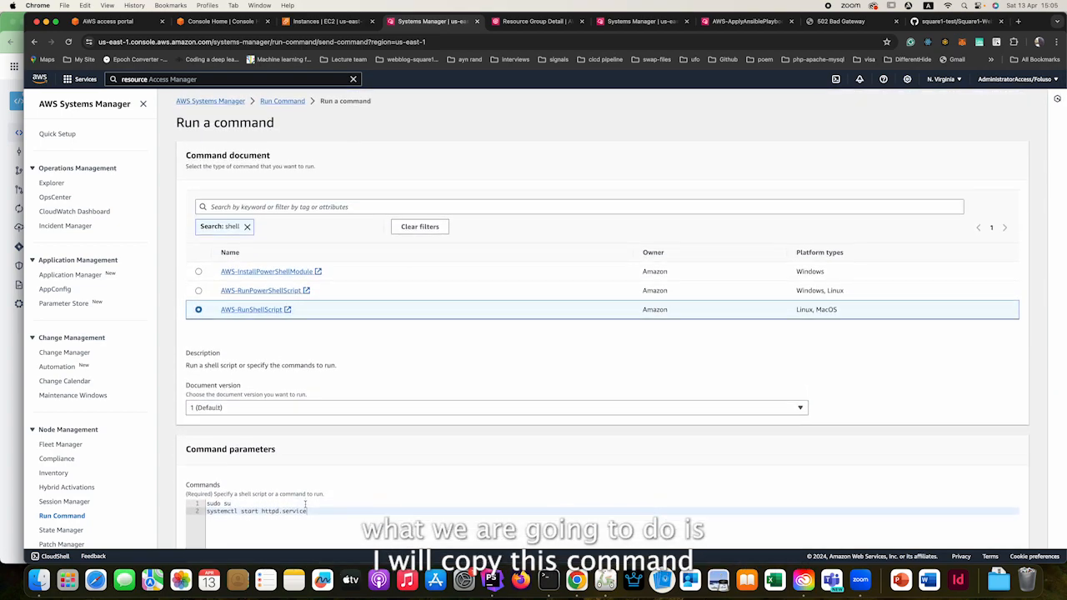
{"action": "scroll", "coordinate": [317, 471], "scroll_direction": "down", "scroll_amount": 1}
{"action": "key", "text": "super+a"}
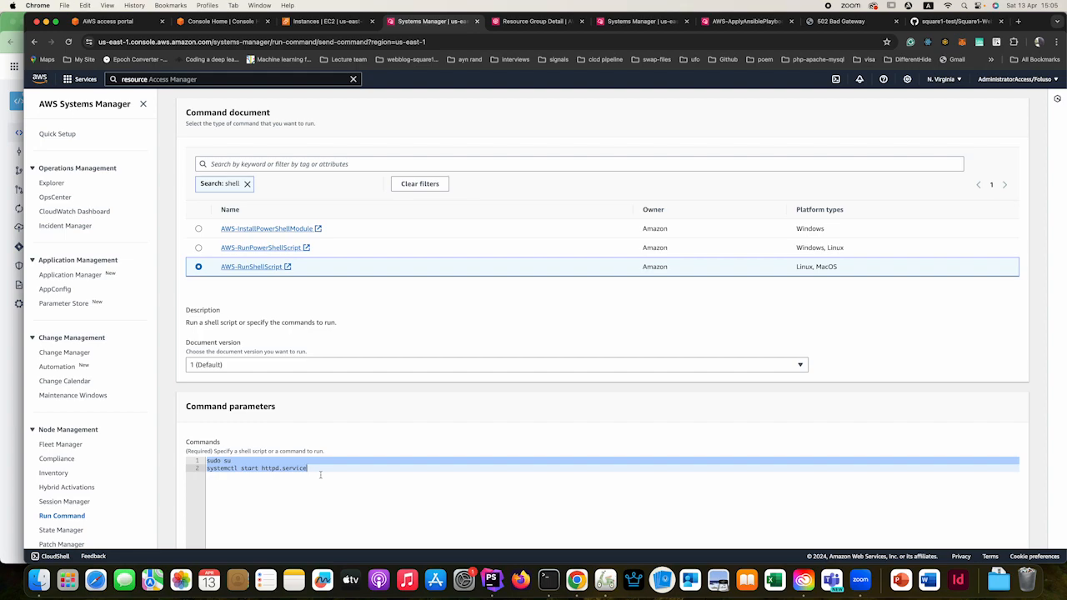
{"action": "left_click", "coordinate": [68, 41]}
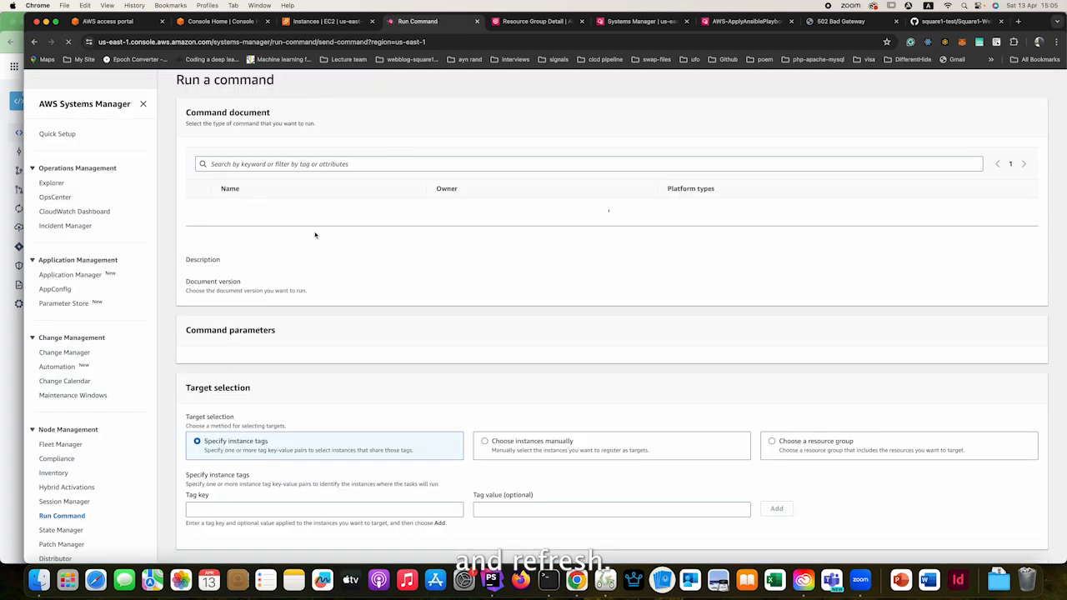
Step: Search the command documents for "shell", select AWS-RunShellScript, and paste the copied "sudo su" and "systemctl start httpd.service" commands
{"action": "left_click", "coordinate": [283, 163]}
{"action": "type", "text": "shell"}
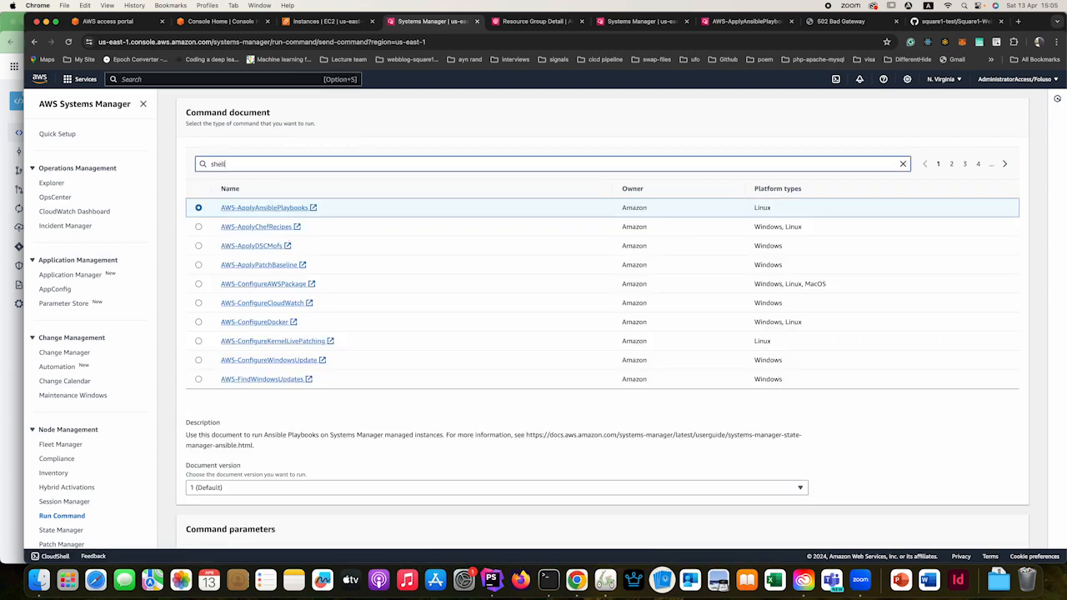
{"action": "key", "text": "Return"}
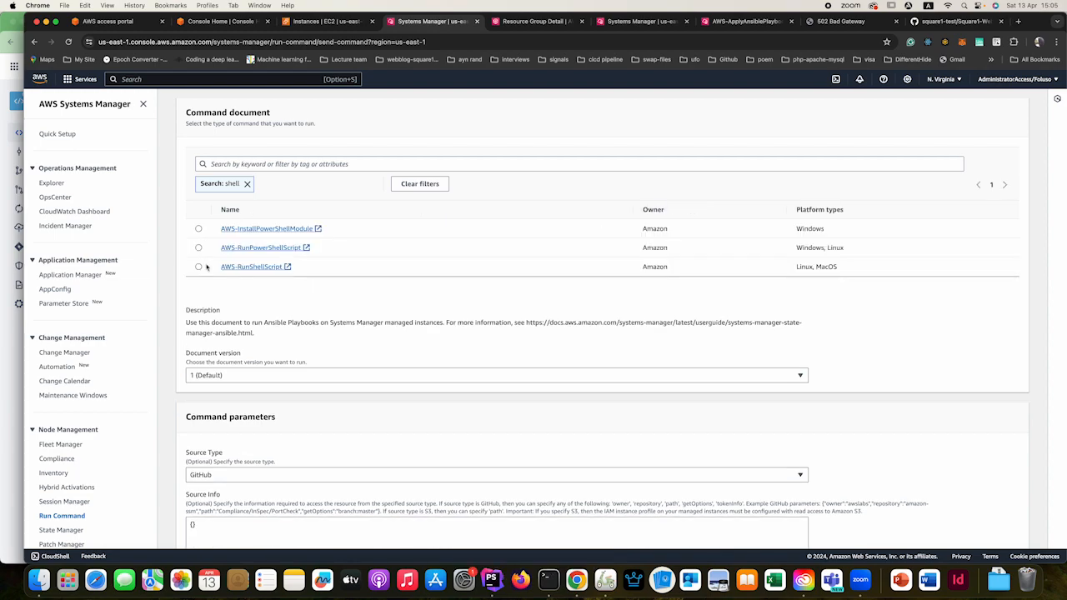
{"action": "left_click", "coordinate": [198, 267]}
{"action": "scroll", "coordinate": [365, 353], "scroll_direction": "down", "scroll_amount": 5}
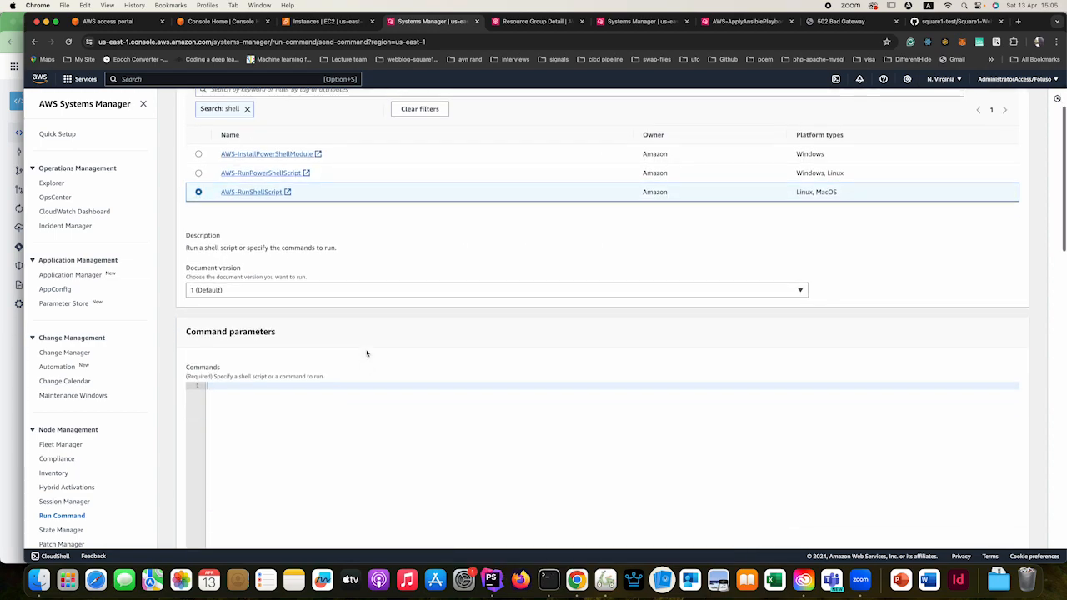
{"action": "key", "text": "super+v"}
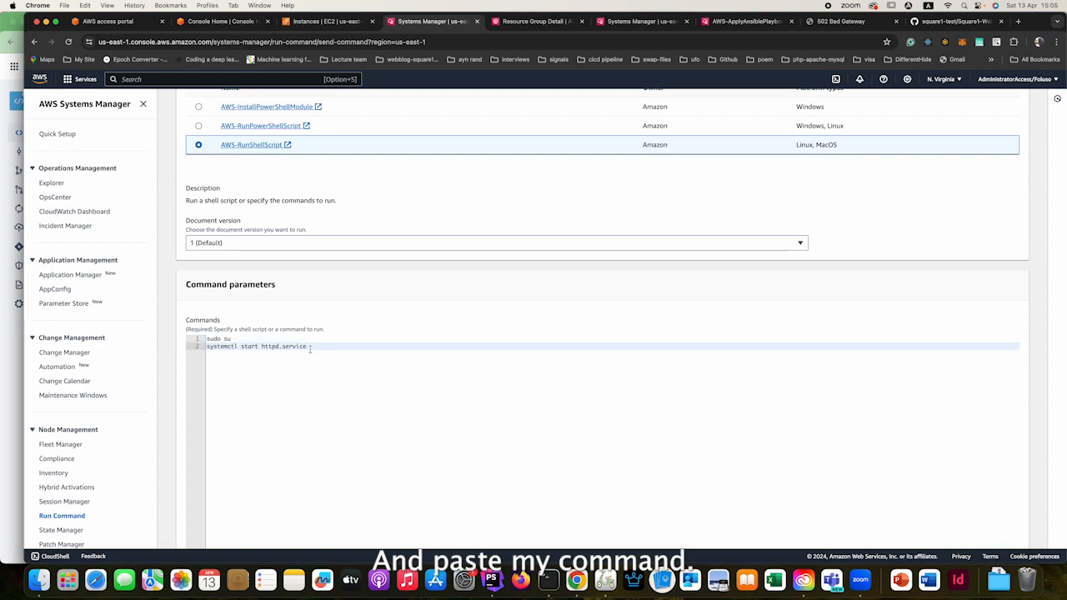
Step: Set the target selection to the Blog resource group and review the command parameters
{"action": "scroll", "coordinate": [309, 350], "scroll_direction": "down", "scroll_amount": 10}
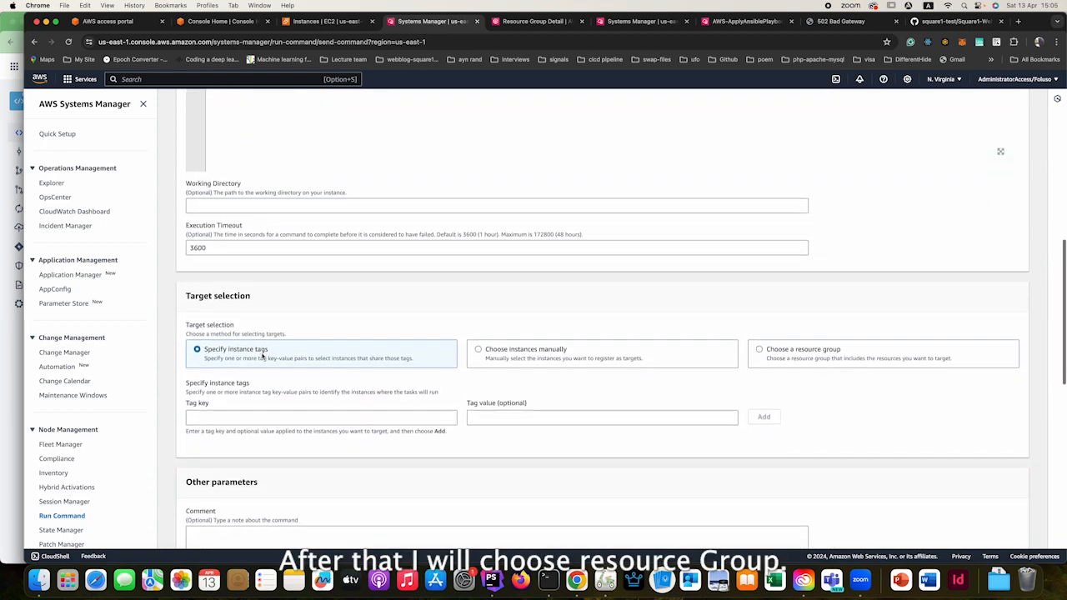
{"action": "scroll", "coordinate": [262, 355], "scroll_direction": "down", "scroll_amount": 1}
{"action": "left_click", "coordinate": [759, 298]}
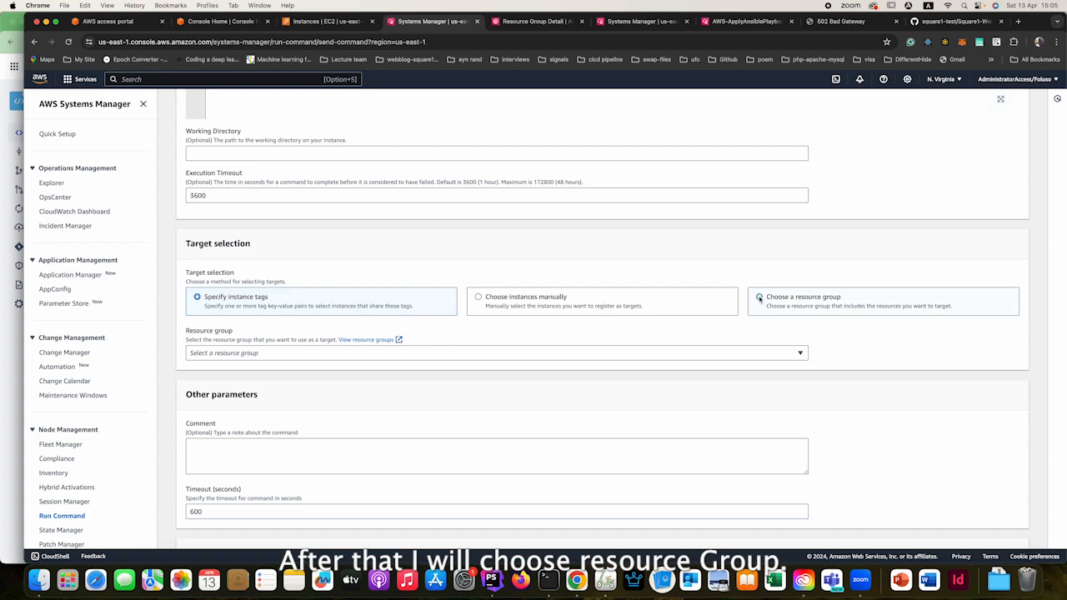
{"action": "left_click", "coordinate": [425, 353]}
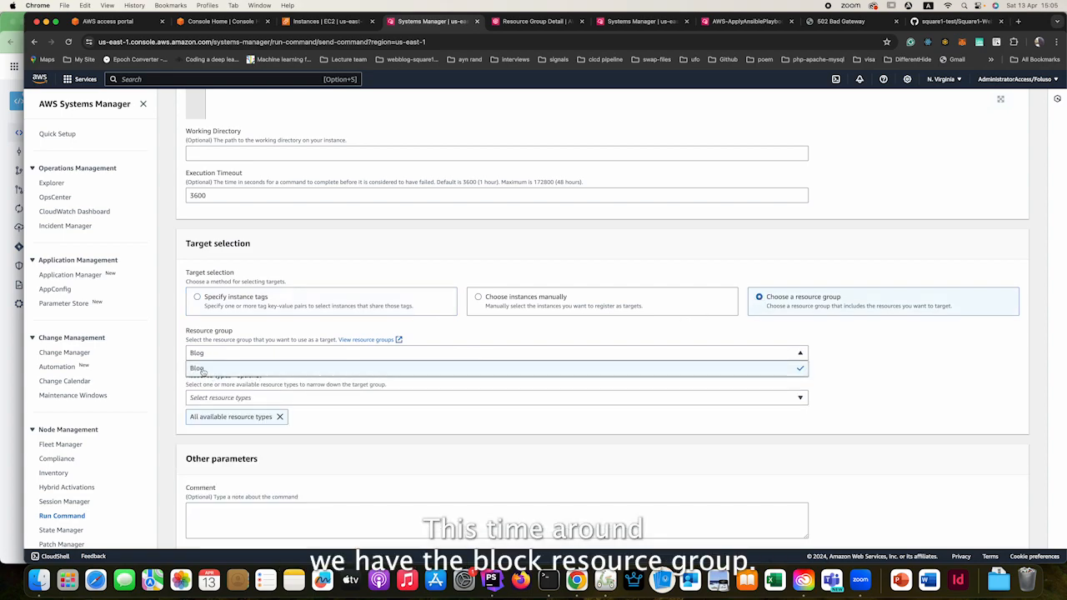
{"action": "left_click", "coordinate": [203, 369]}
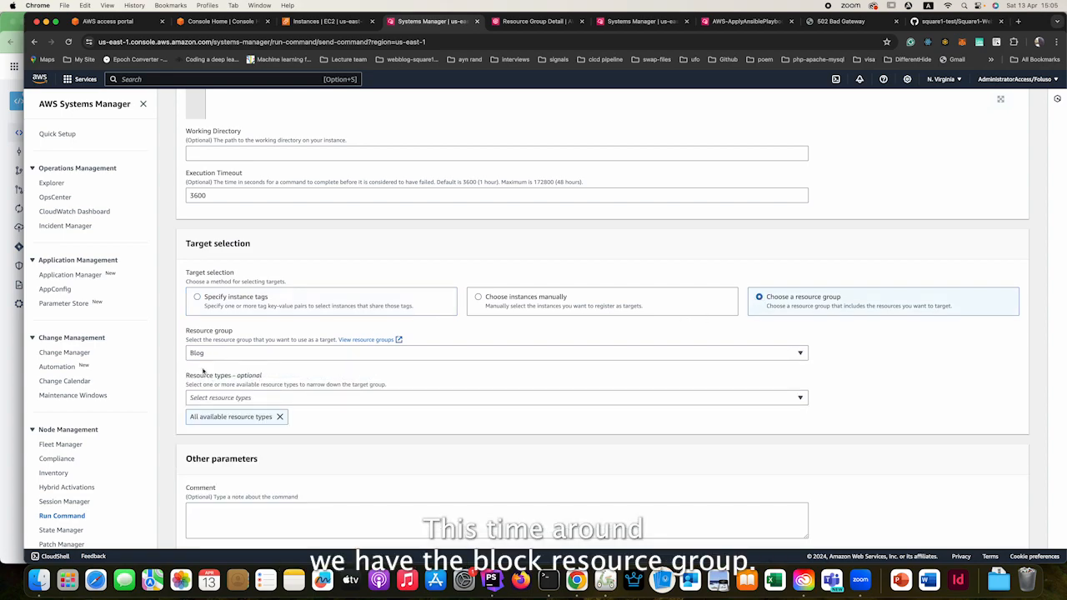
{"action": "scroll", "coordinate": [376, 408], "scroll_direction": "down", "scroll_amount": 3}
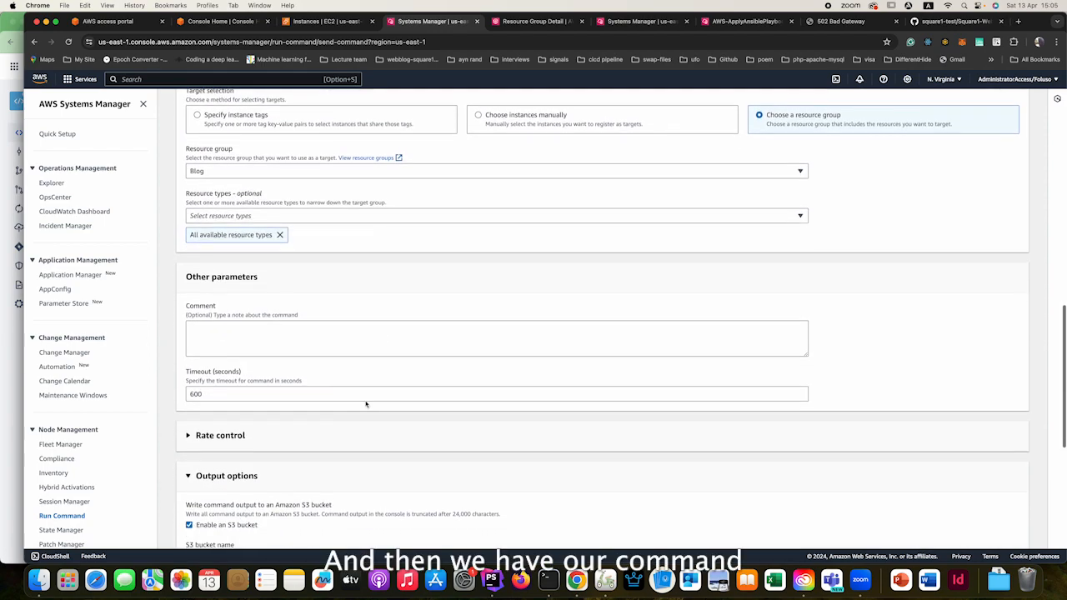
{"action": "scroll", "coordinate": [350, 376], "scroll_direction": "up", "scroll_amount": 5}
{"action": "scroll", "coordinate": [348, 377], "scroll_direction": "up", "scroll_amount": 3}
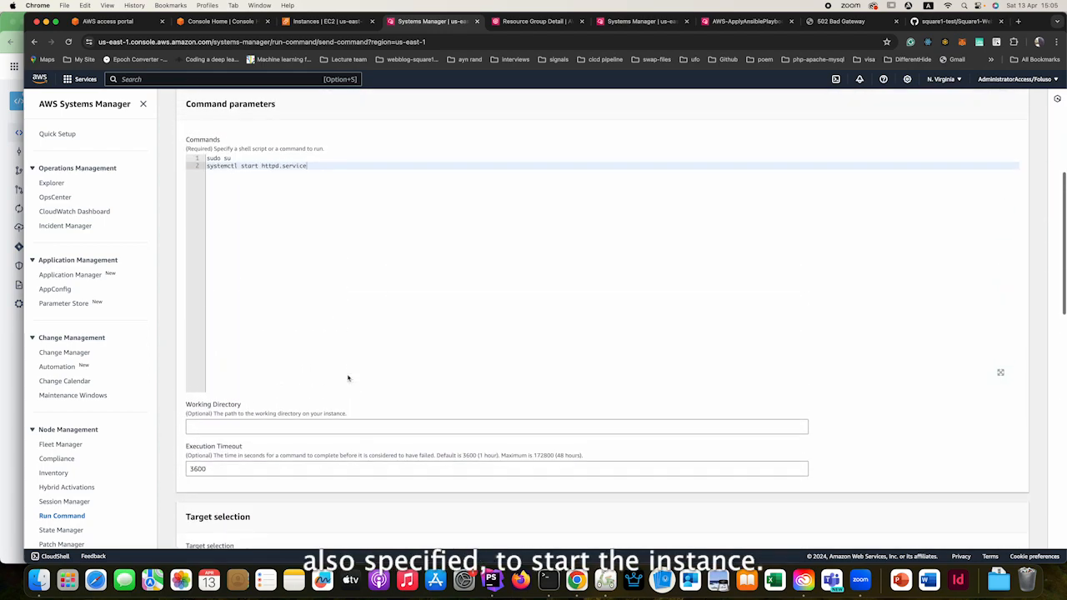
Step: Disable writing the command output to an S3 bucket and run the command
{"action": "scroll", "coordinate": [348, 375], "scroll_direction": "down", "scroll_amount": 8}
{"action": "scroll", "coordinate": [346, 376], "scroll_direction": "down", "scroll_amount": 5}
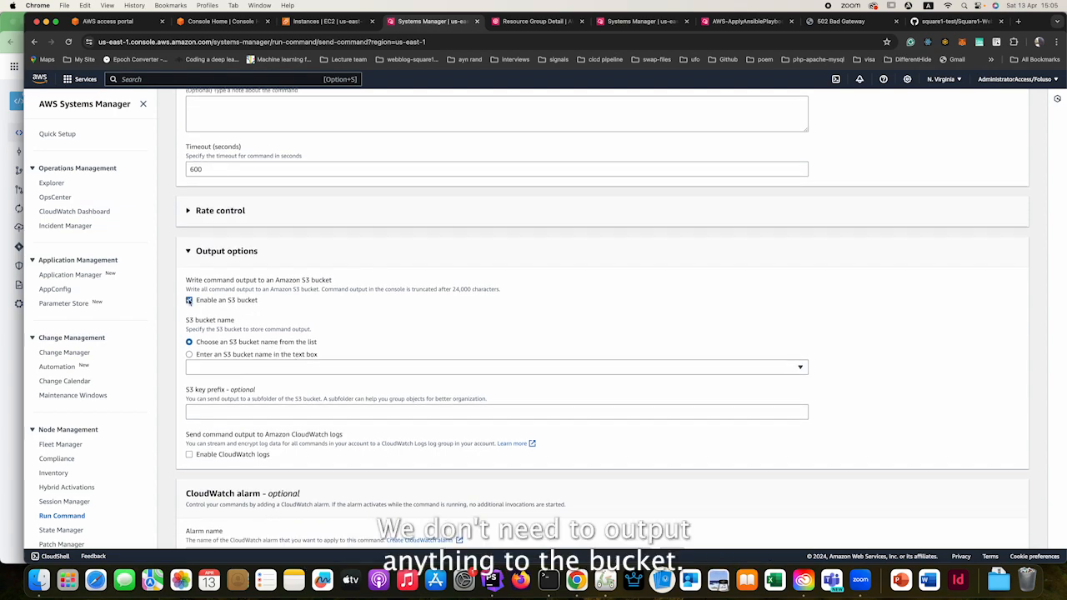
{"action": "left_click", "coordinate": [190, 301]}
{"action": "scroll", "coordinate": [441, 327], "scroll_direction": "down", "scroll_amount": 2}
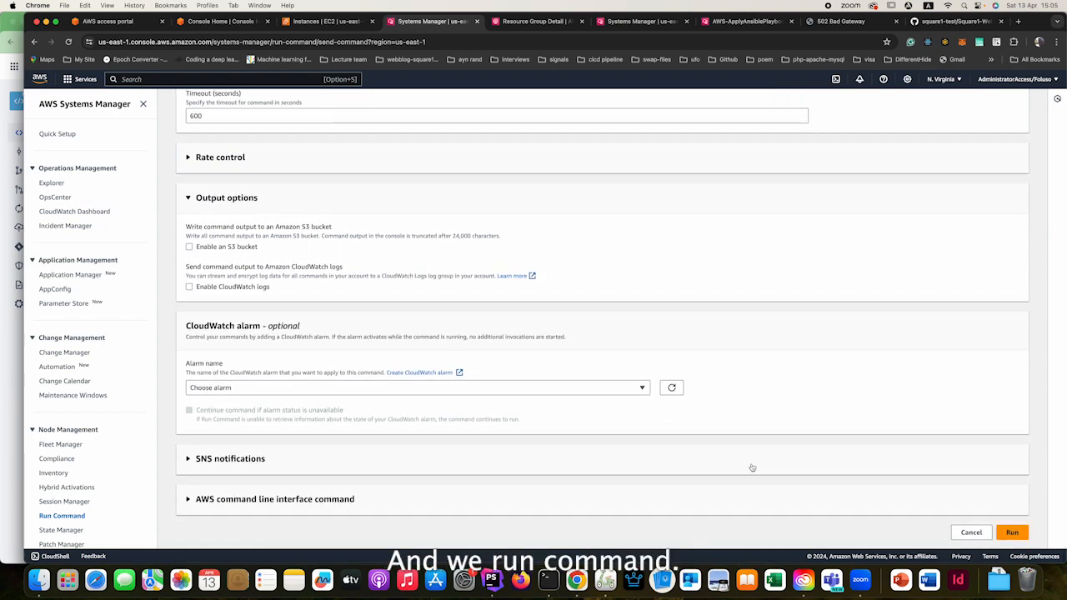
{"action": "left_click", "coordinate": [1019, 537]}
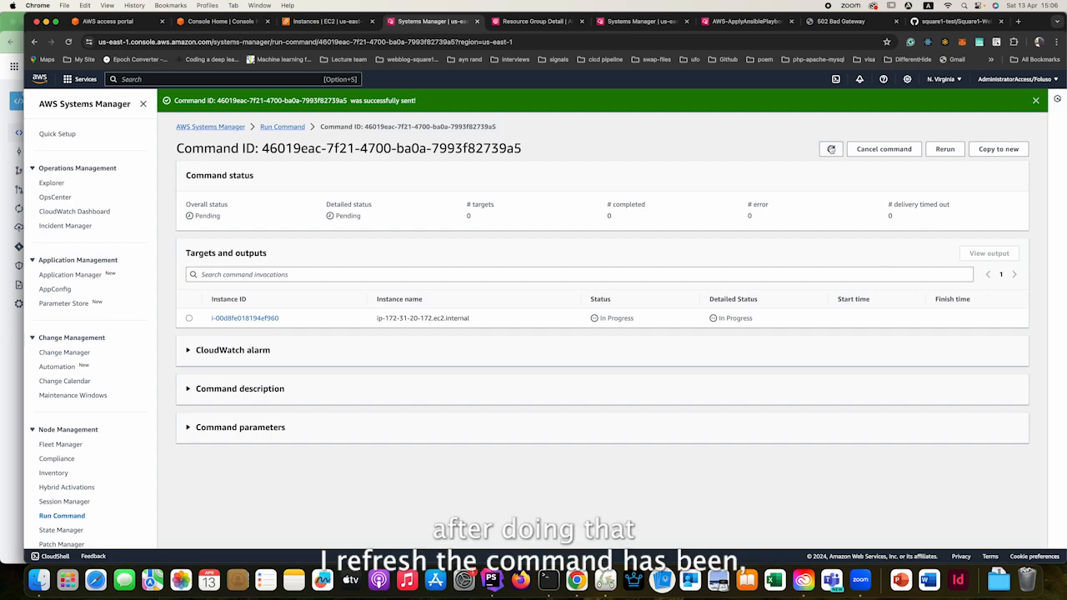
Step: Refresh the command status and expand the output for the targeted instance
{"action": "left_click", "coordinate": [831, 150]}
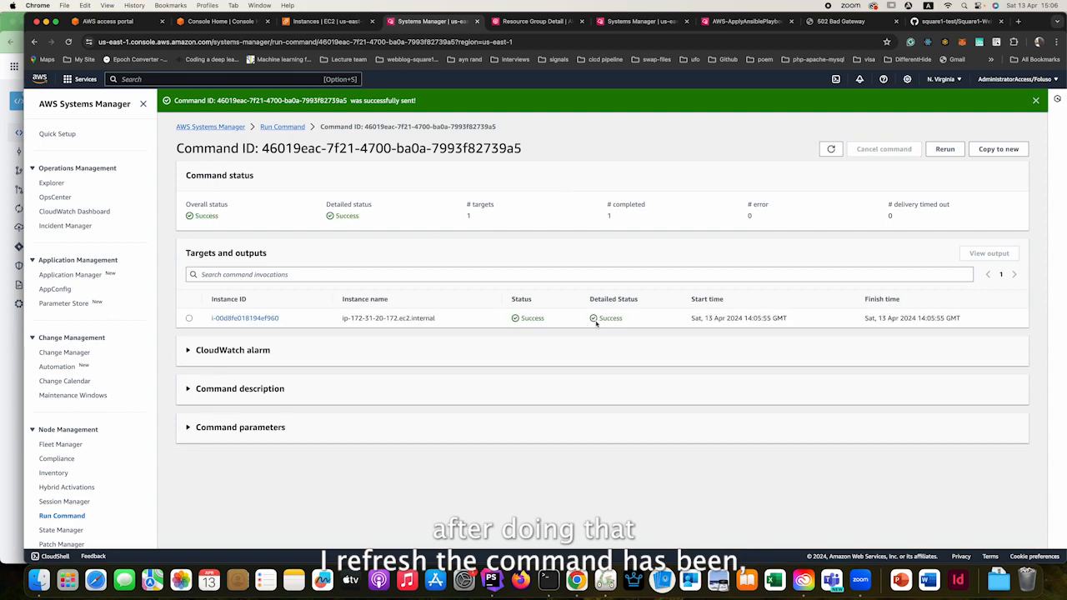
{"action": "left_click", "coordinate": [251, 319]}
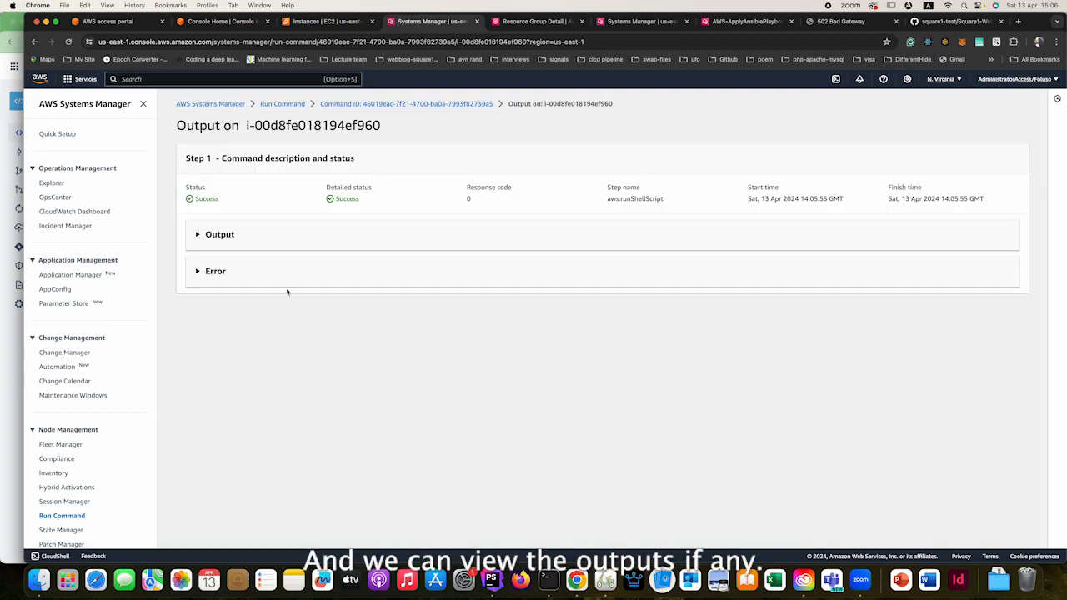
{"action": "left_click", "coordinate": [239, 234]}
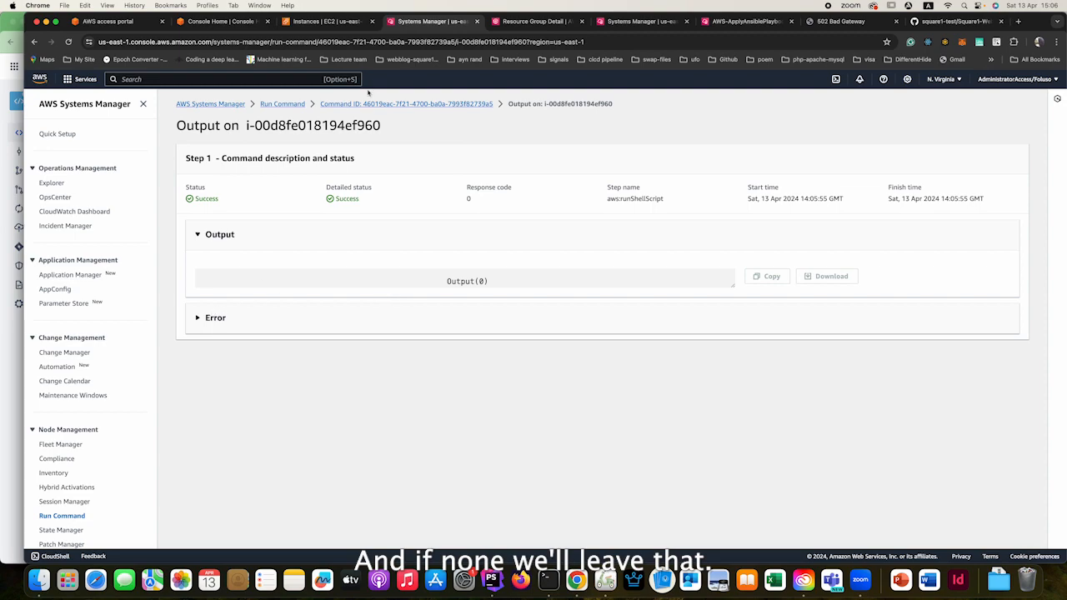
Step: Reload webblog.differenthide.com to check whether the blog site is working
{"action": "left_click", "coordinate": [840, 21]}
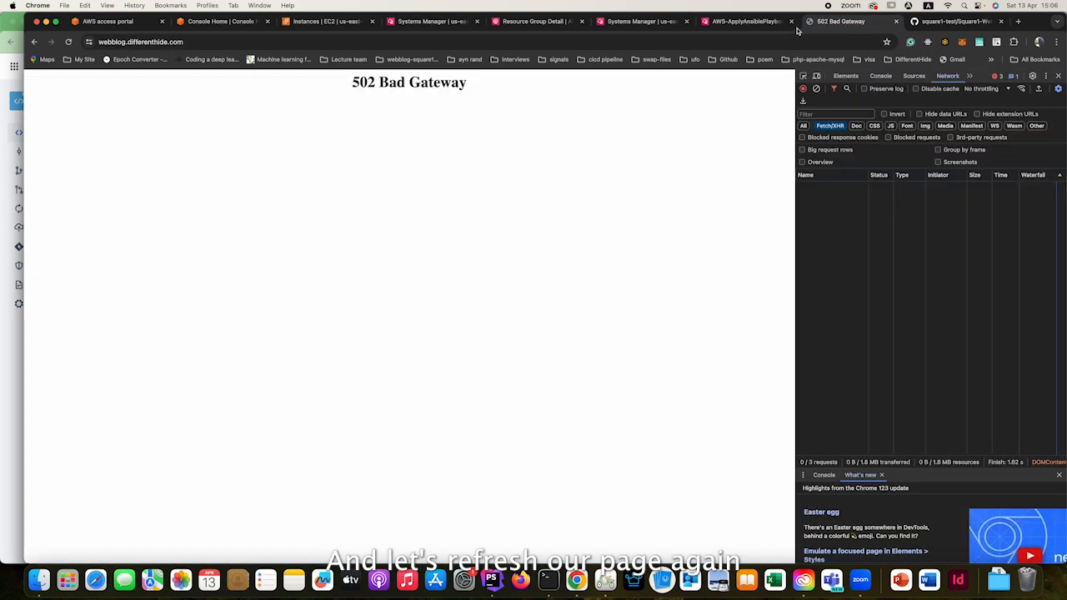
{"action": "left_click", "coordinate": [319, 40]}
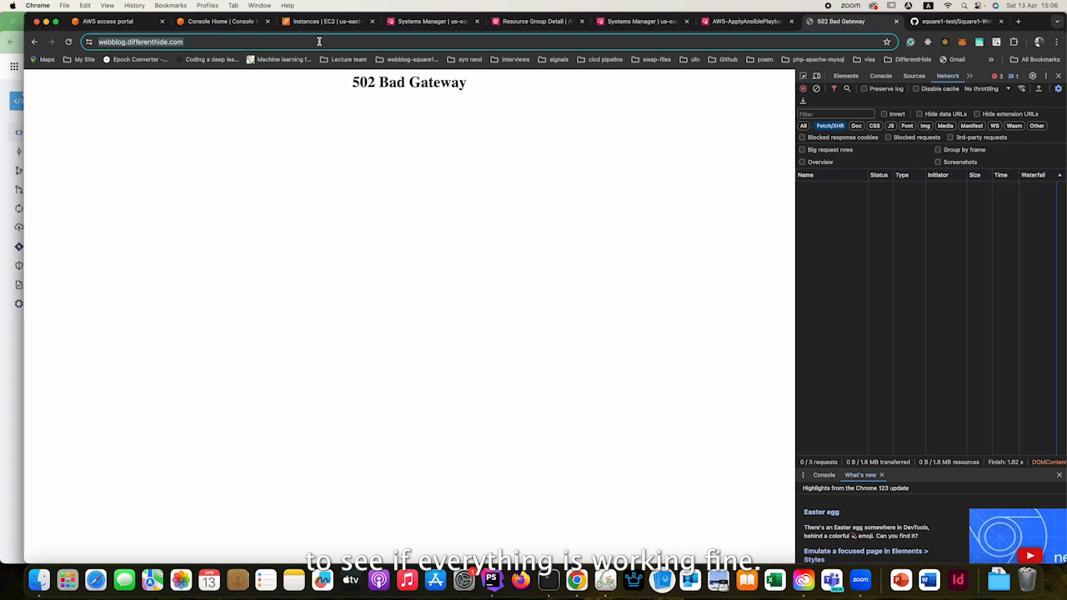
{"action": "key", "text": "Return"}
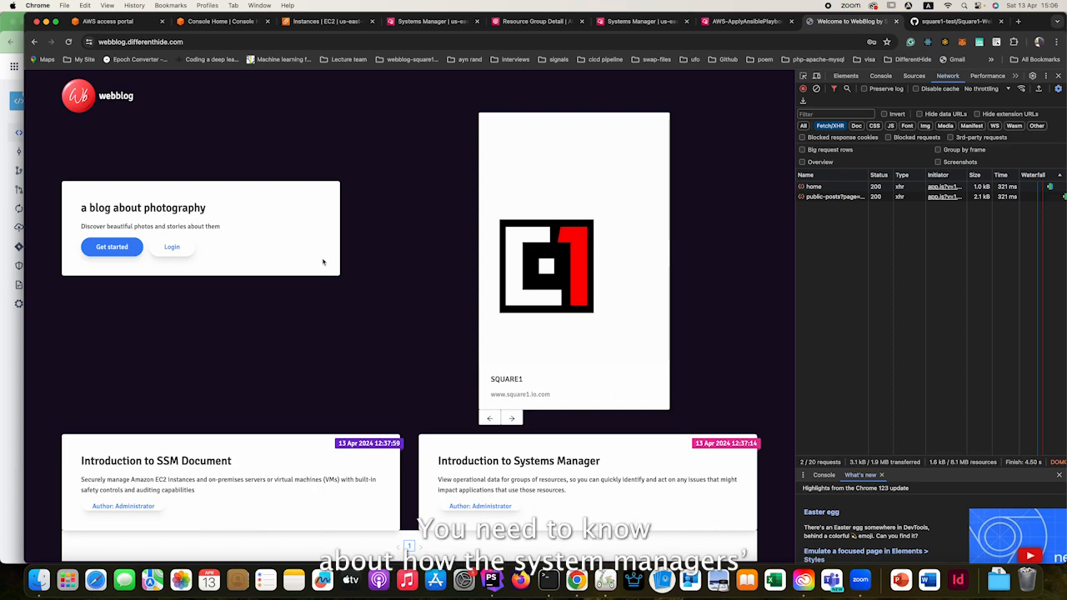
Step: Return to Run Command in Systems Manager and open a new command form with its list of command documents
{"action": "left_click", "coordinate": [432, 27]}
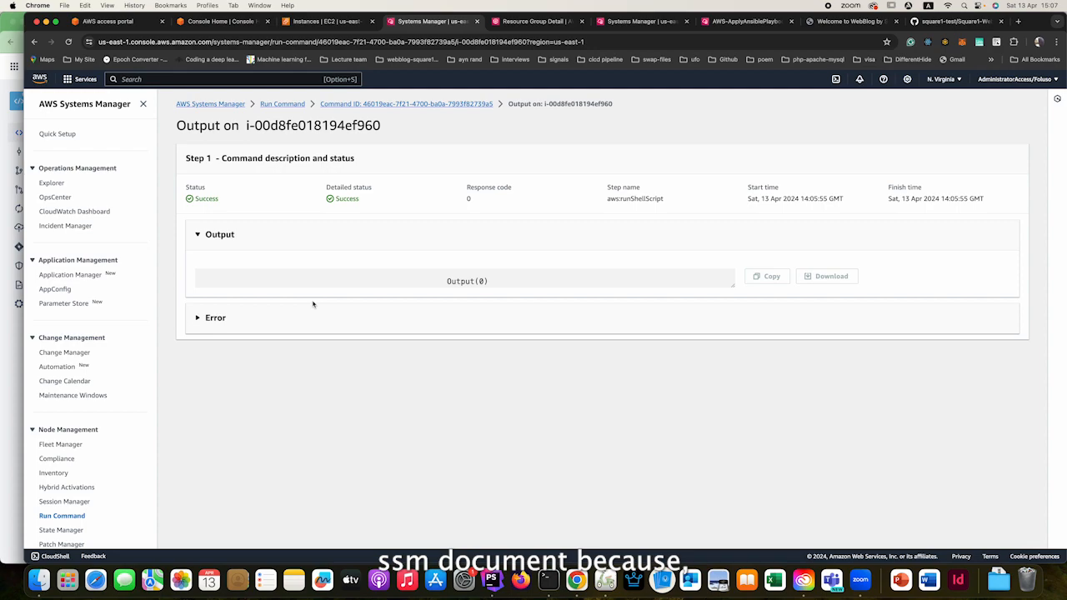
{"action": "left_click", "coordinate": [269, 104]}
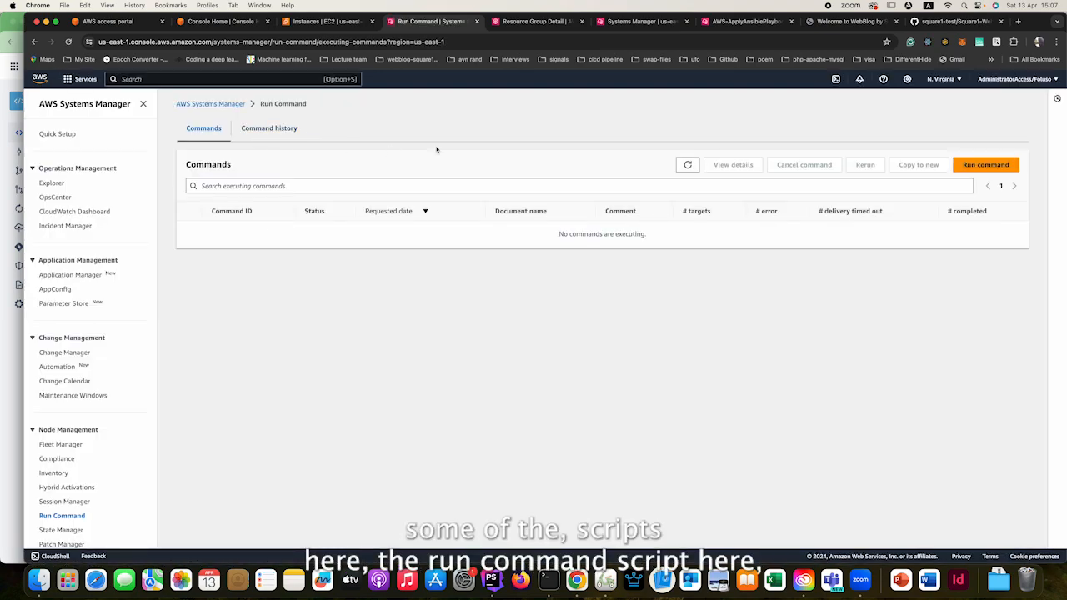
{"action": "left_click", "coordinate": [985, 165]}
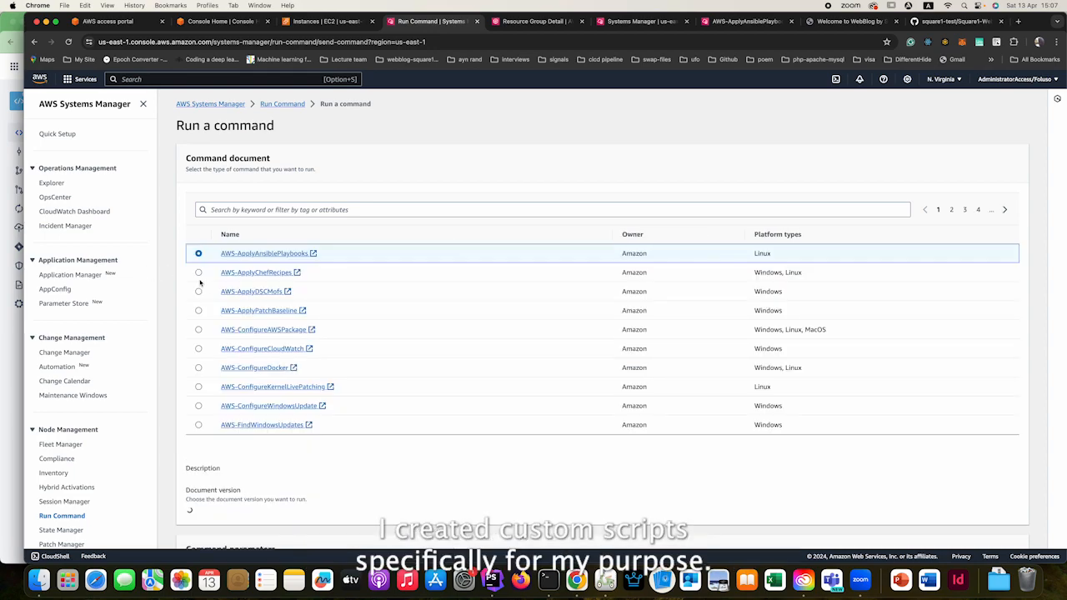